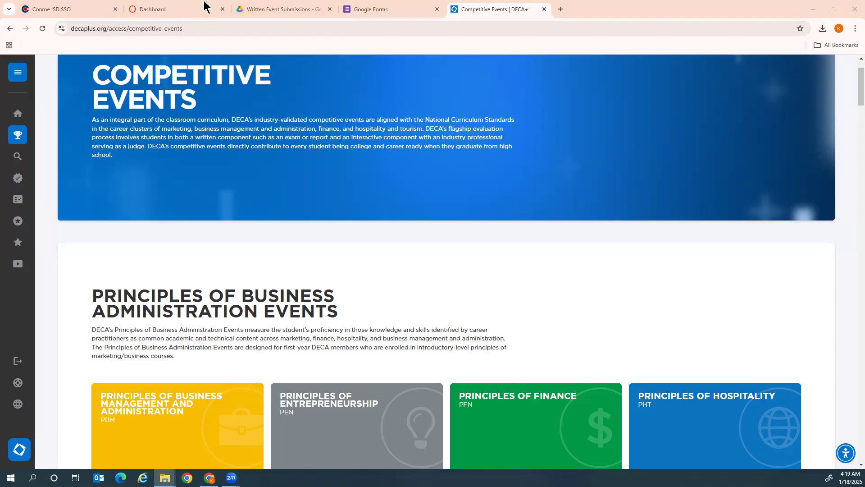
# Look in the computer's Downloads folder for the BOR Business Services Operations Research PDF, and return to the browser
pyautogui.press('super+e')
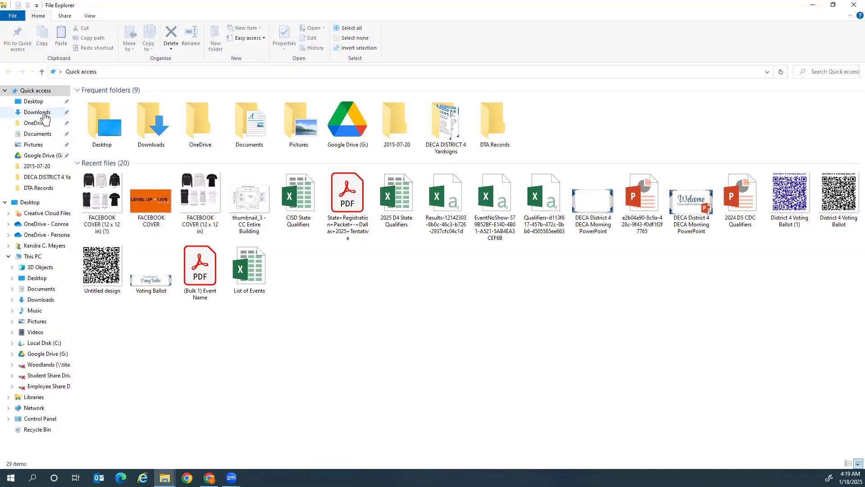
pyautogui.click(45, 114)
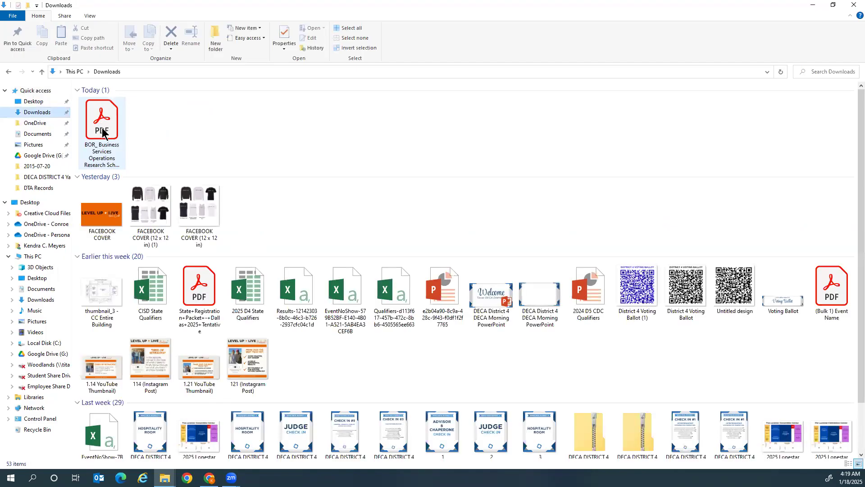
pyautogui.click(813, 6)
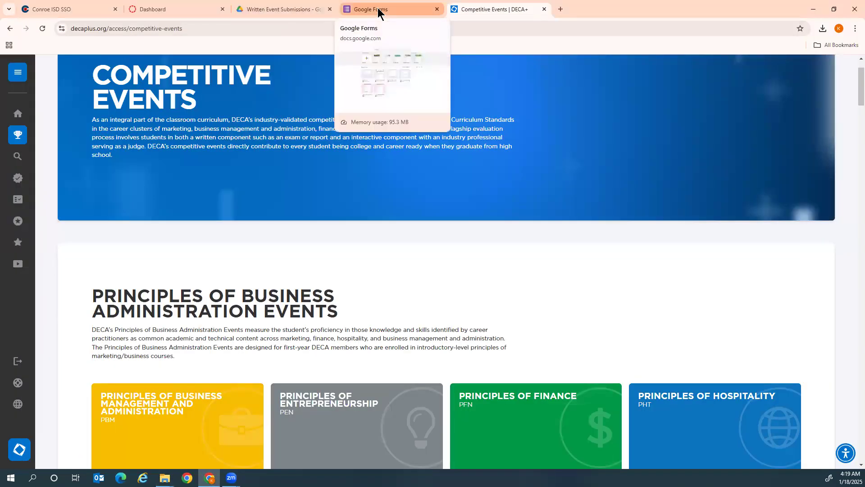
# Create a new blank Google Form from the written event submissions folder in Google Drive
pyautogui.click(280, 9)
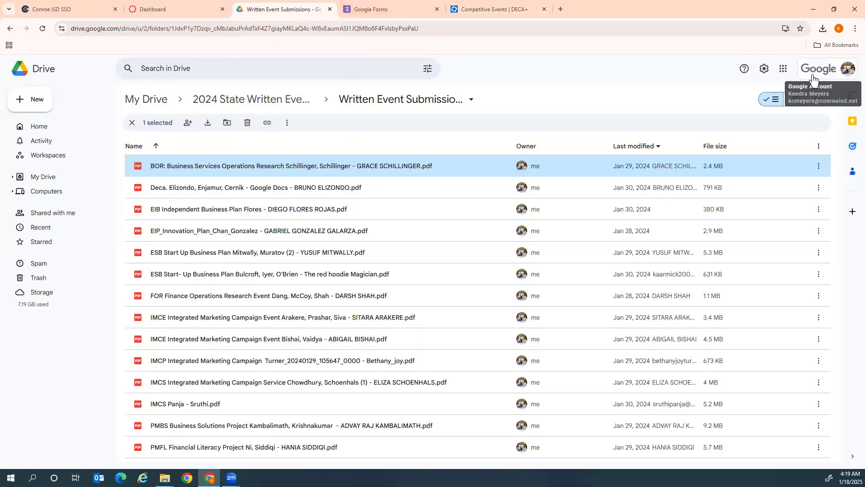
pyautogui.click(784, 70)
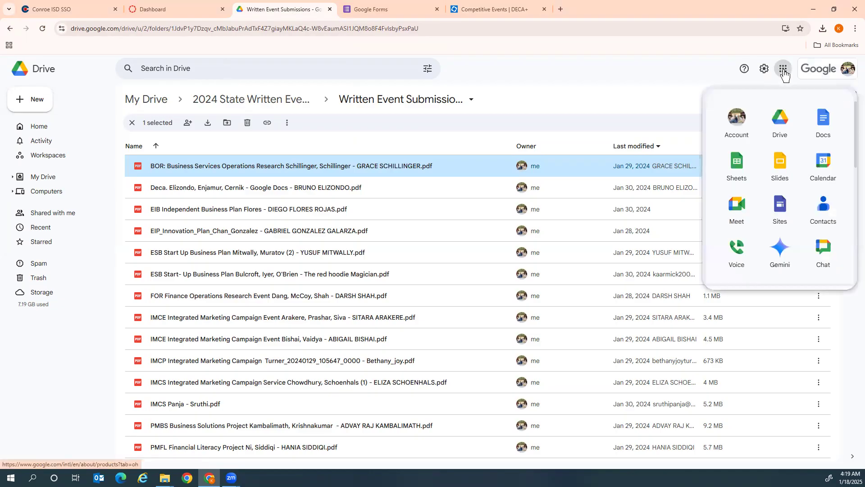
pyautogui.click(35, 100)
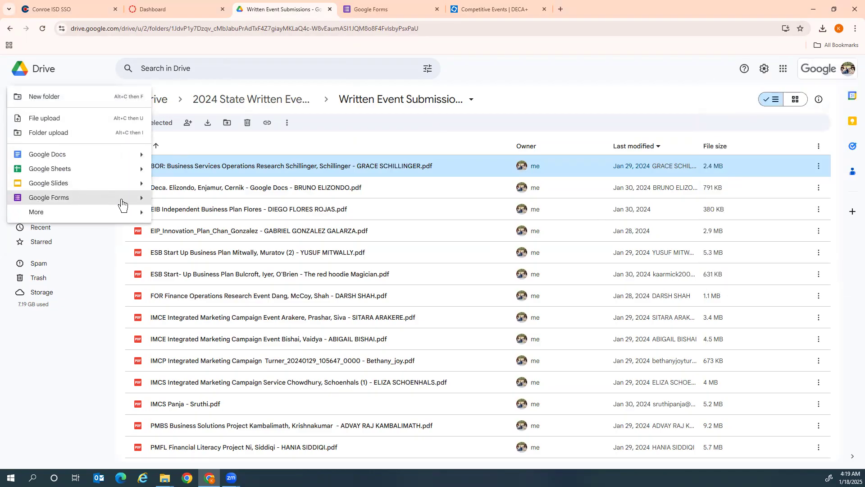
pyautogui.moveTo(141, 203)
pyautogui.click(175, 202)
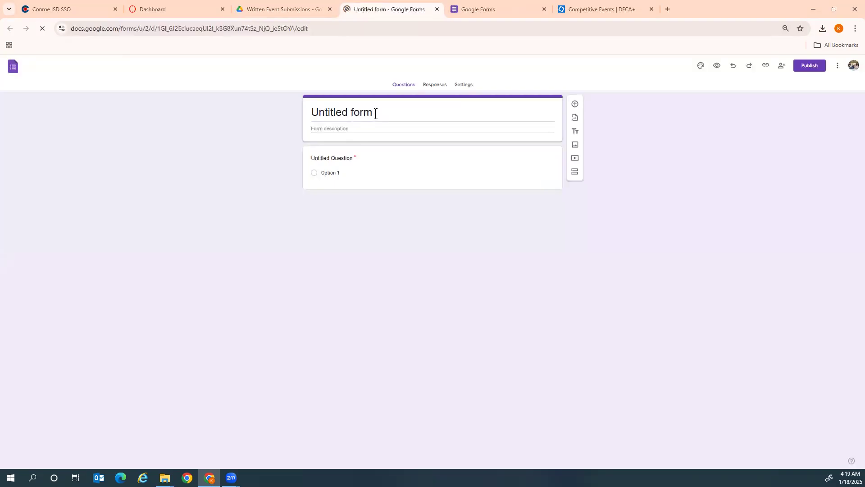
# Title the form "BOR Feedback After Districts 2025" and give the form file the same name
pyautogui.moveTo(375, 113); pyautogui.dragTo(308, 112)
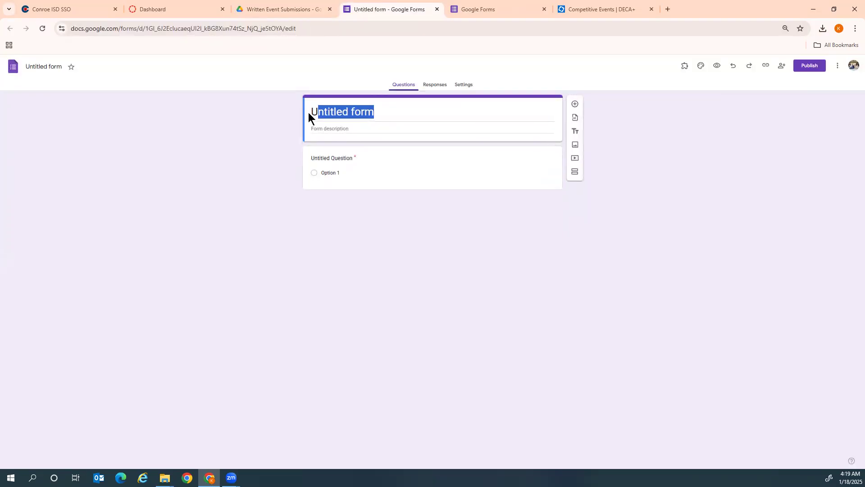
pyautogui.moveTo(309, 112); pyautogui.dragTo(308, 112)
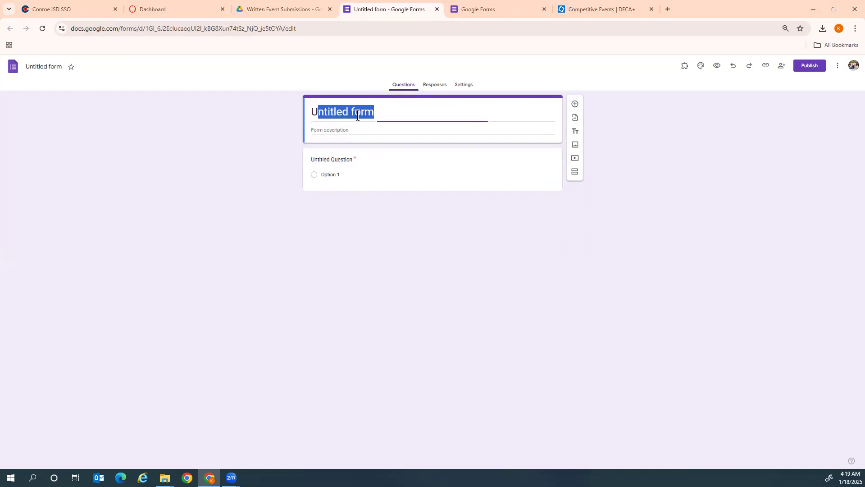
pyautogui.click(383, 114)
pyautogui.moveTo(383, 114); pyautogui.dragTo(305, 118)
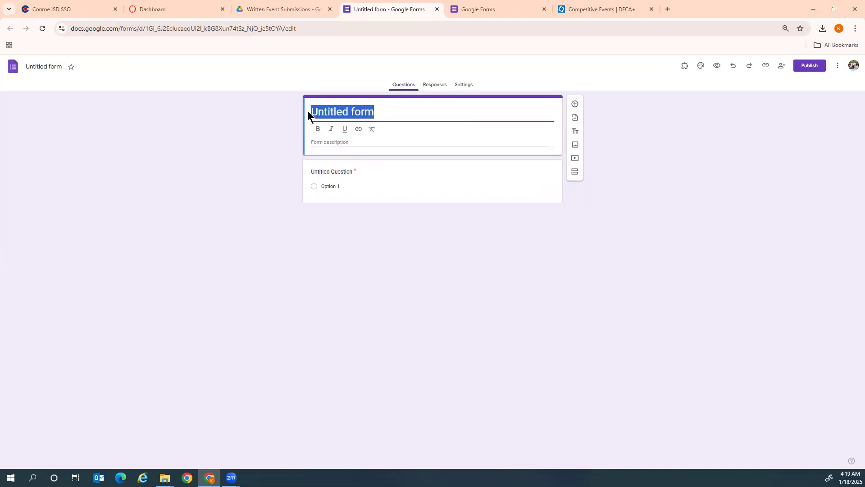
pyautogui.write('BOR State')
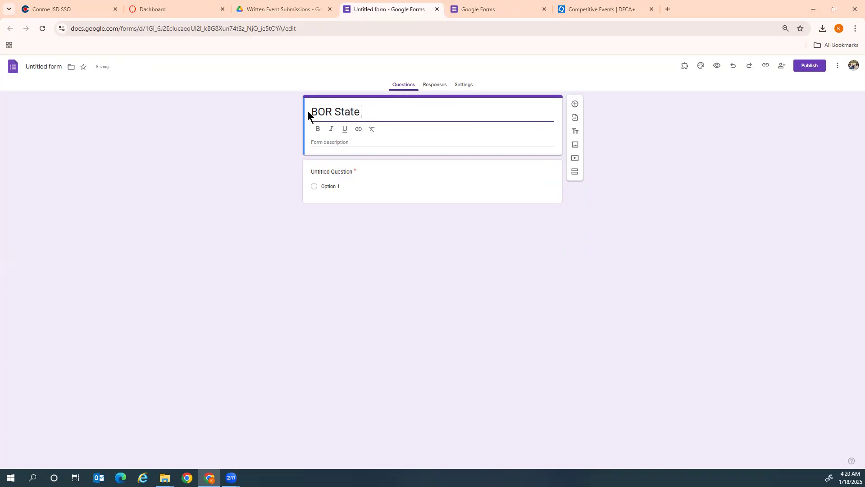
pyautogui.press('BackSpace')
pyautogui.press('BackSpace')
pyautogui.press('BackSpace')
pyautogui.press('BackSpace')
pyautogui.press('BackSpace')
pyautogui.press('BackSpace')
pyautogui.write('Feedback After Districts')
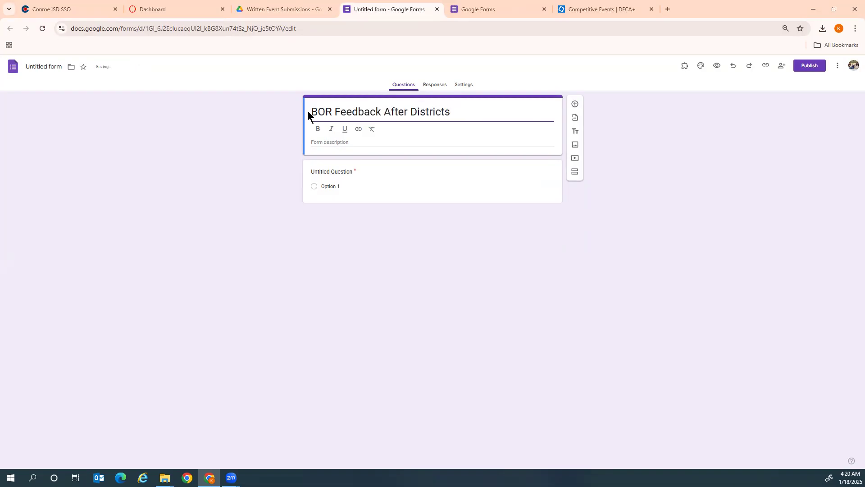
pyautogui.write(' 2025')
pyautogui.click(50, 66)
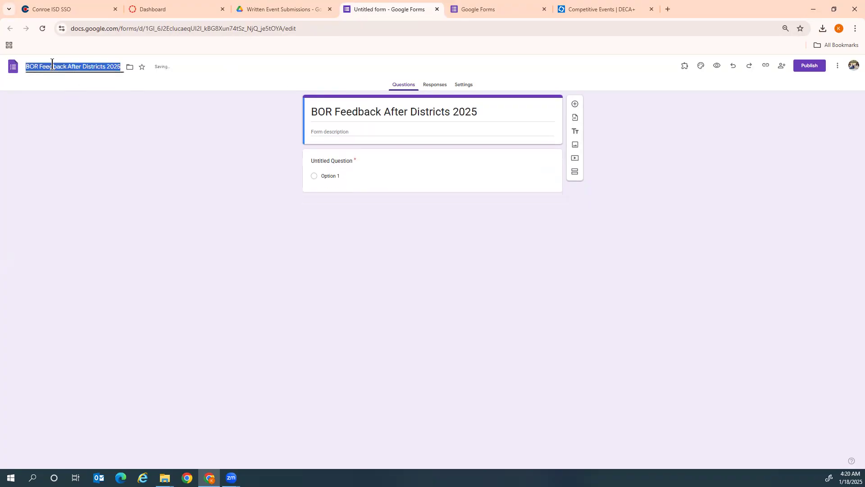
# Write a form description introducing the attached DECA paper from Districts and asking readers to score it appropriately and give constructive feedback to improve it
pyautogui.click(367, 126)
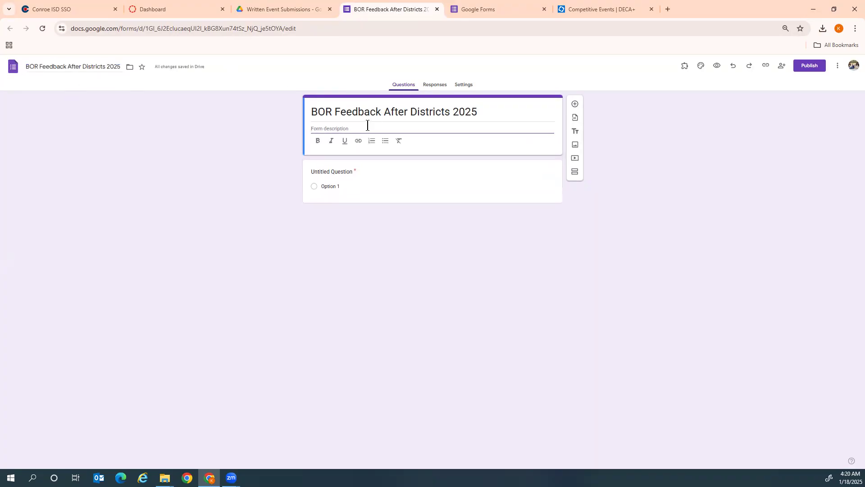
pyautogui.write('At')
pyautogui.write('paper from Districts. If you could please')
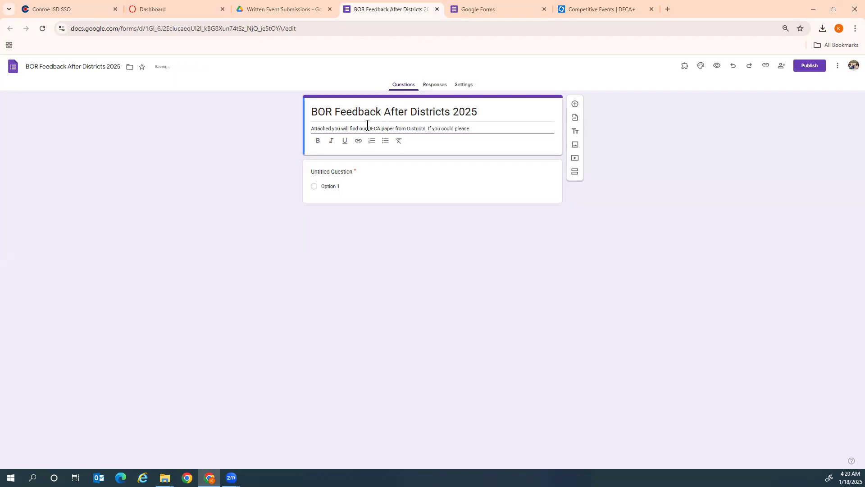
pyautogui.write(' look over the paper and score us appropr')
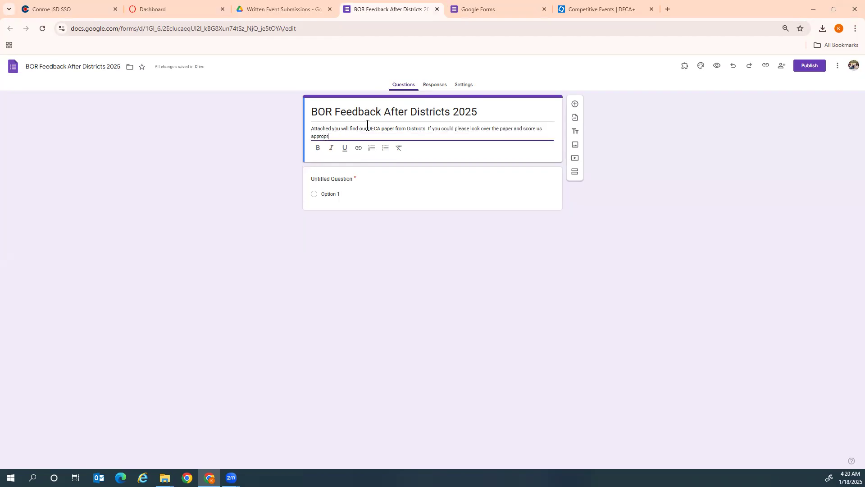
pyautogui.write('iately. Please give us much constructive feedback as possible so that we can improve our paper.')
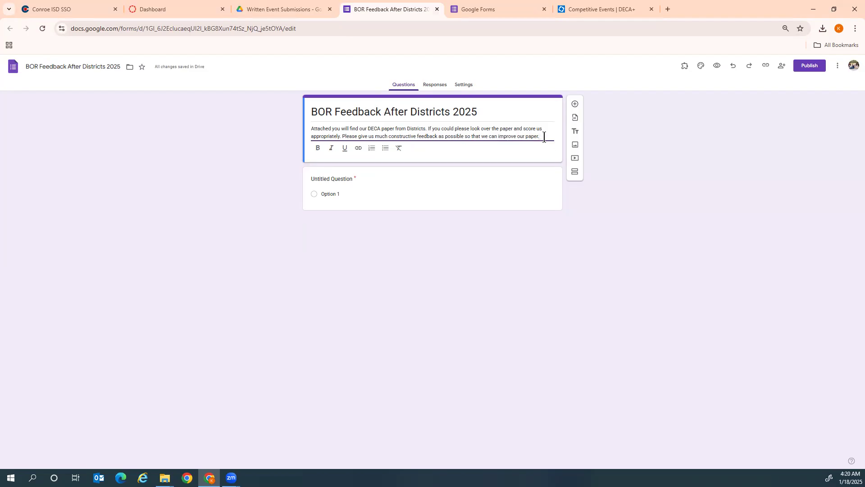
# Add the line "Paper from Districts" below the description text, separated by a blank line, and select it
pyautogui.press('Return')
pyautogui.press('Return')
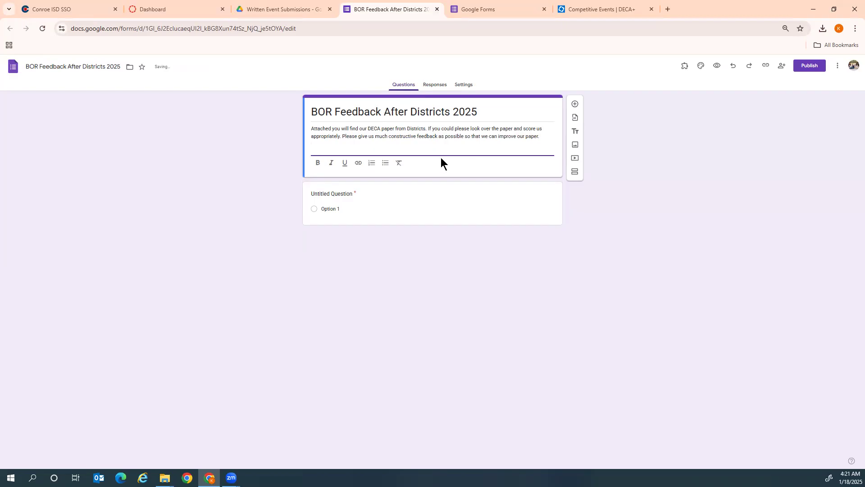
pyautogui.press('BackSpace')
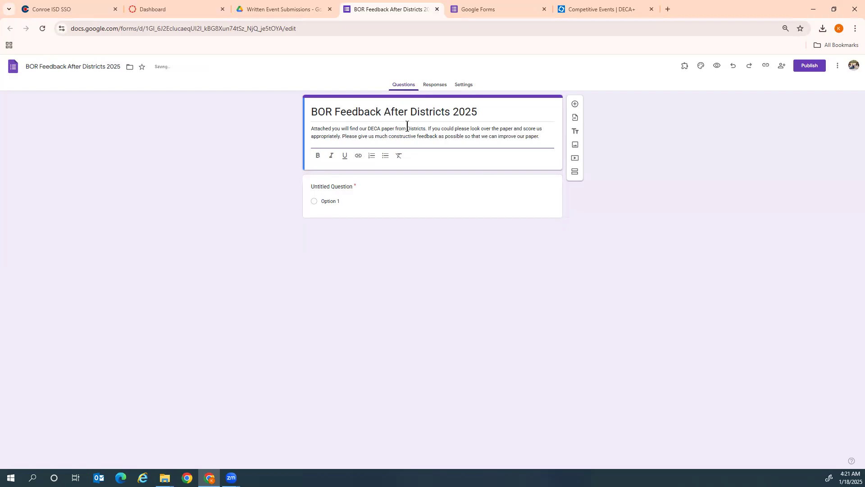
pyautogui.click(414, 171)
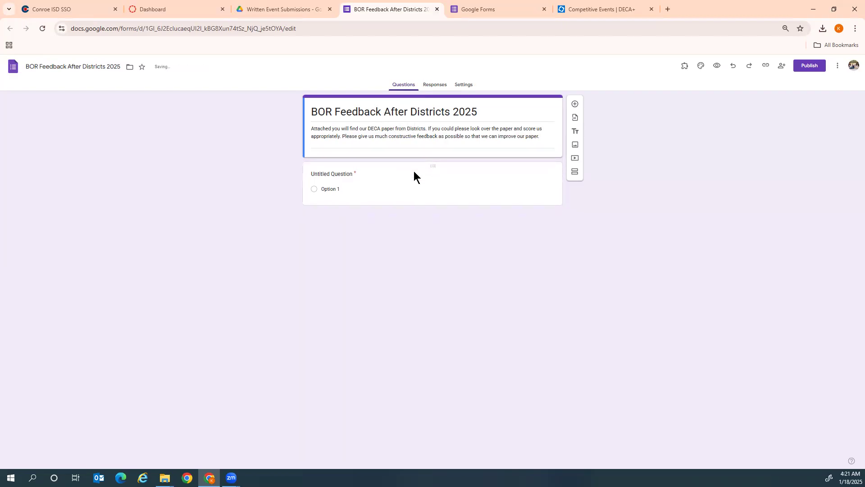
pyautogui.click(482, 143)
pyautogui.click(555, 137)
pyautogui.press('Return')
pyautogui.press('Return')
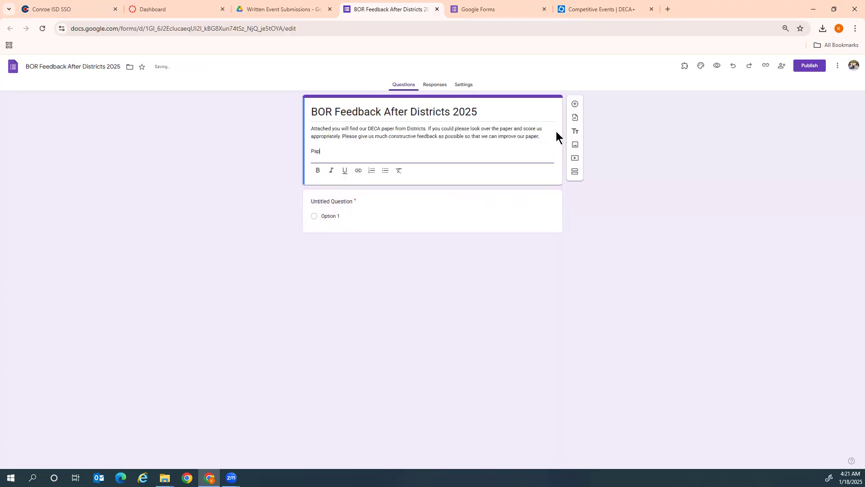
pyautogui.write('Paper from Districts')
pyautogui.moveTo(357, 151); pyautogui.dragTo(310, 152)
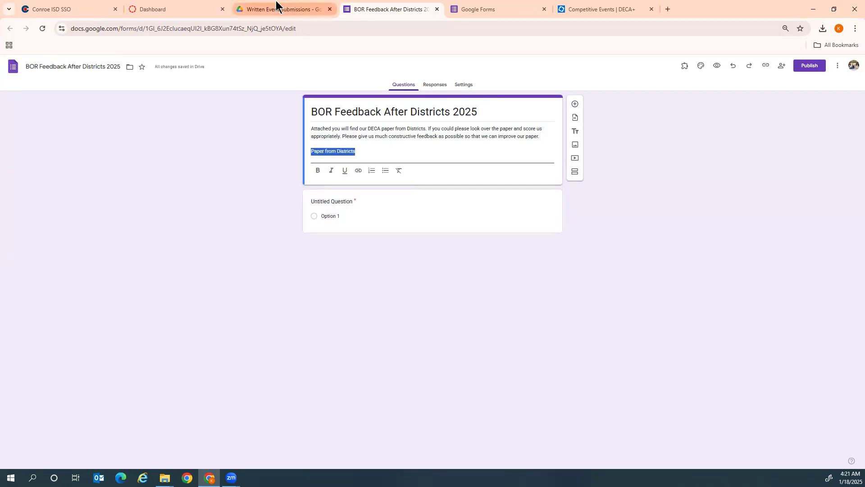
# Set the BOR Business Services Operations Research PDF in Drive to "Anyone with the link" and copy its sharing link
pyautogui.click(272, 10)
pyautogui.click(411, 169)
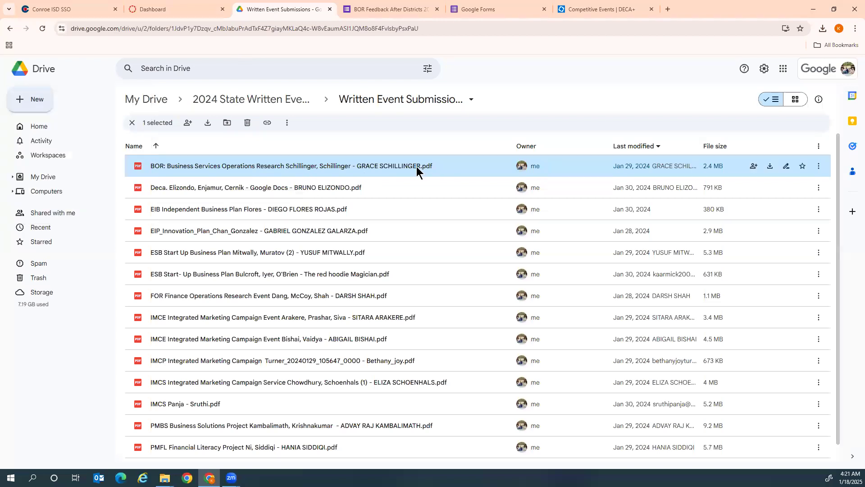
pyautogui.click(754, 166)
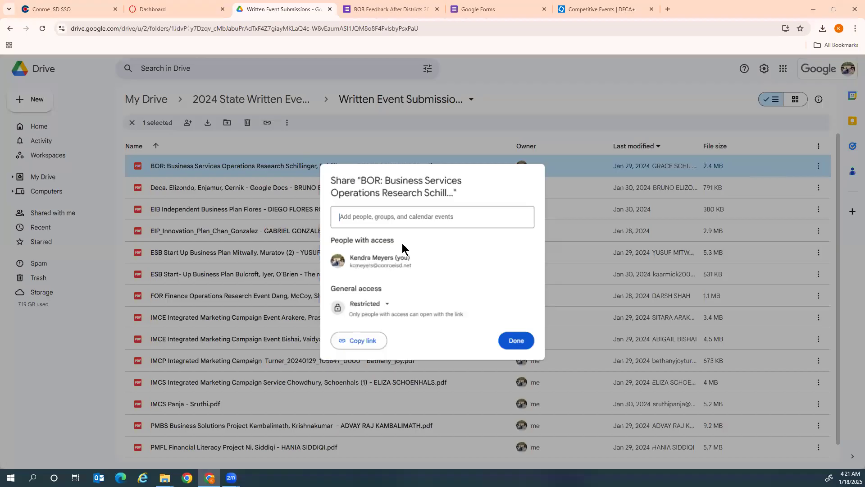
pyautogui.click(383, 306)
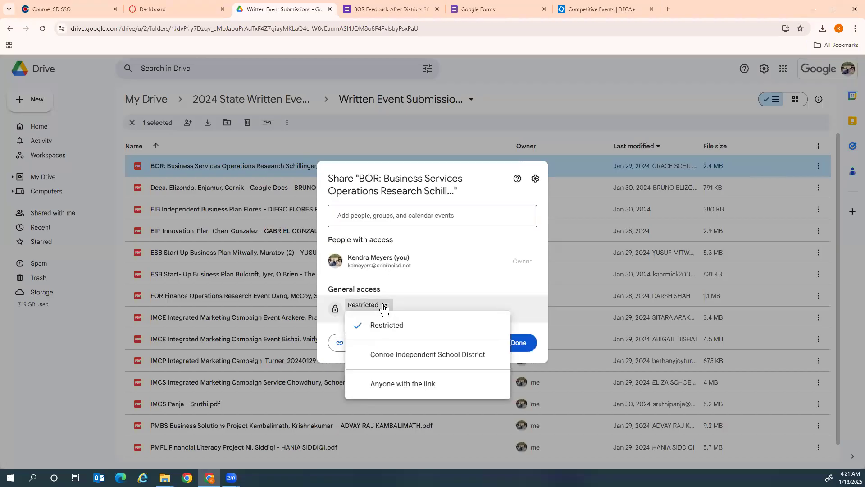
pyautogui.click(399, 385)
pyautogui.click(368, 366)
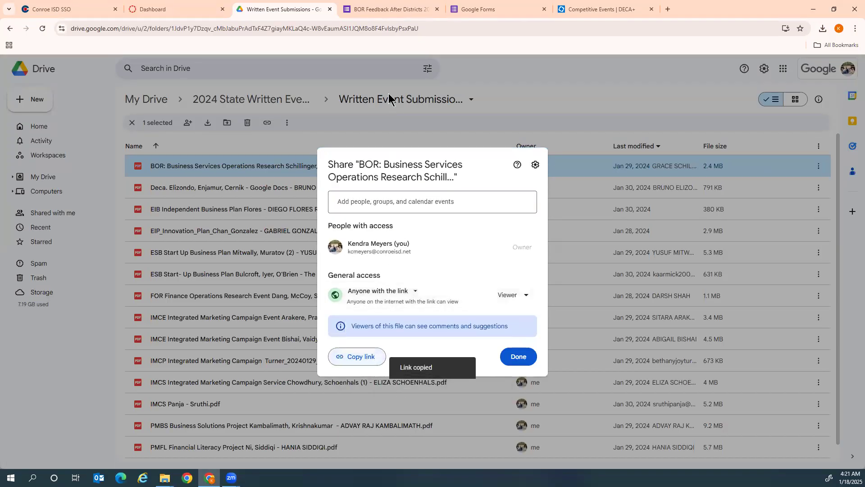
# Link the "Paper from Districts" text in the form description to the copied Drive link, and select the untitled question
pyautogui.click(387, 9)
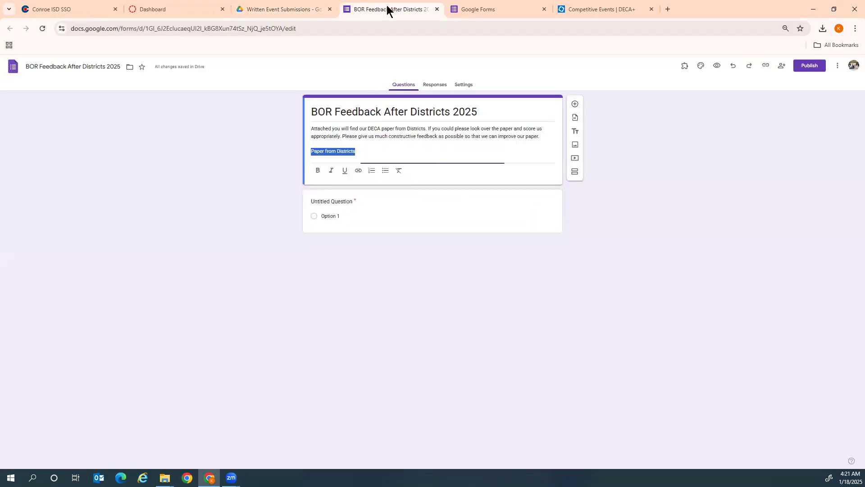
pyautogui.click(359, 171)
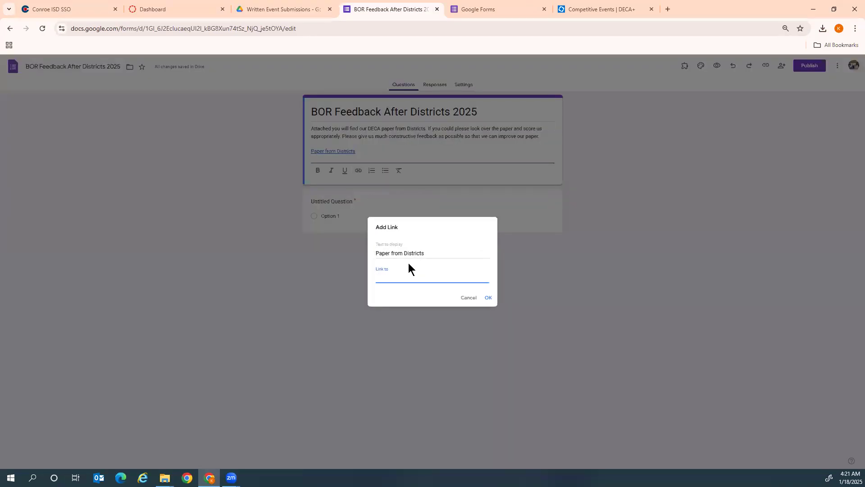
pyautogui.hotkey('ctrl', 'v')
pyautogui.click(488, 298)
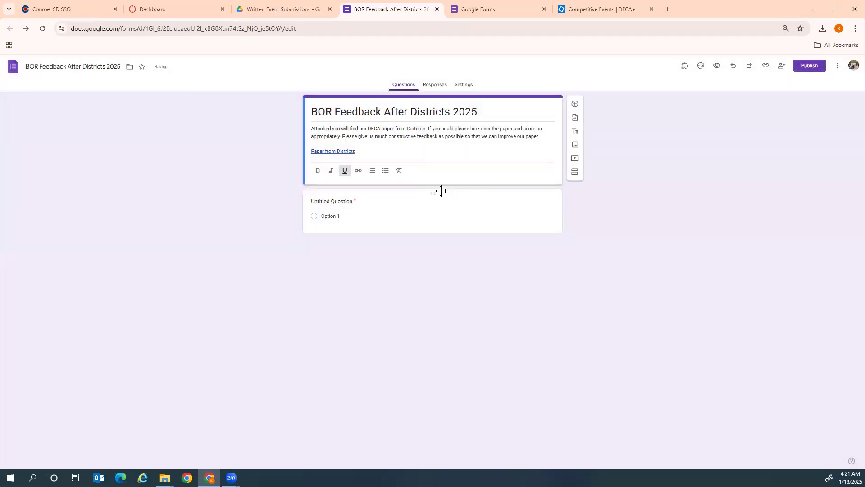
pyautogui.click(441, 190)
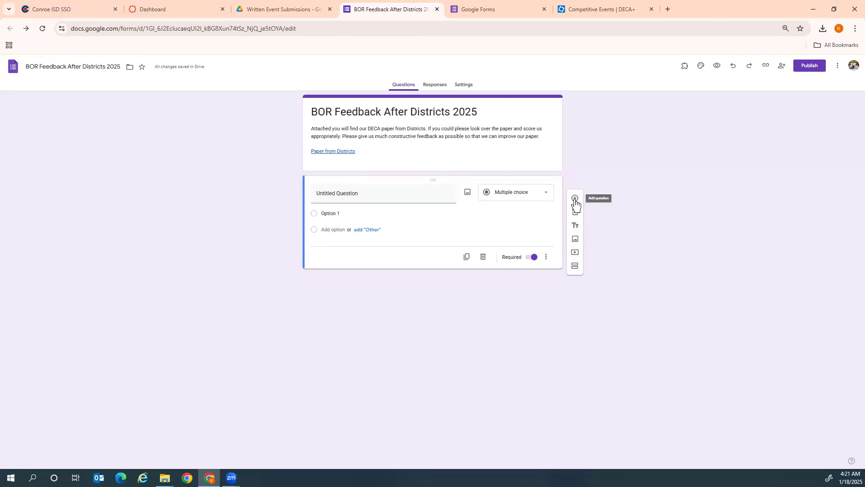
# Open the Business Services Operations Research (BOR) event page on the DECA+ site and its guidelines PDF
pyautogui.click(575, 7)
pyautogui.scroll(-7, 455, 273)
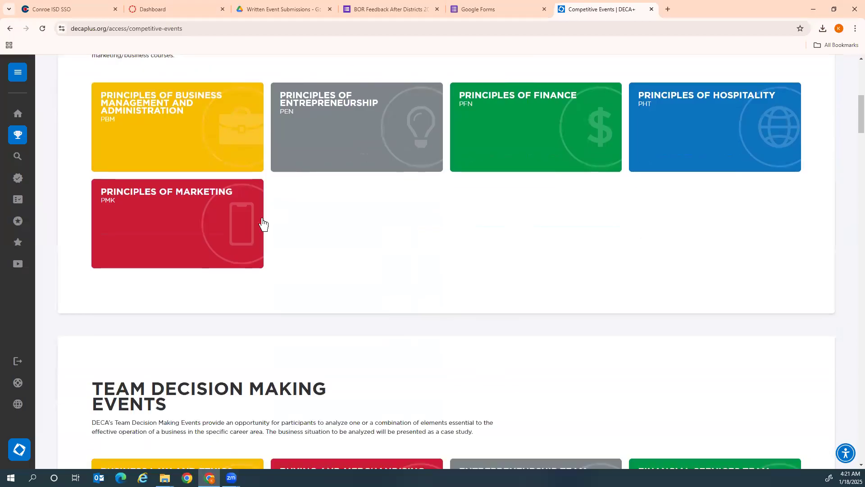
pyautogui.scroll(-20, 264, 223)
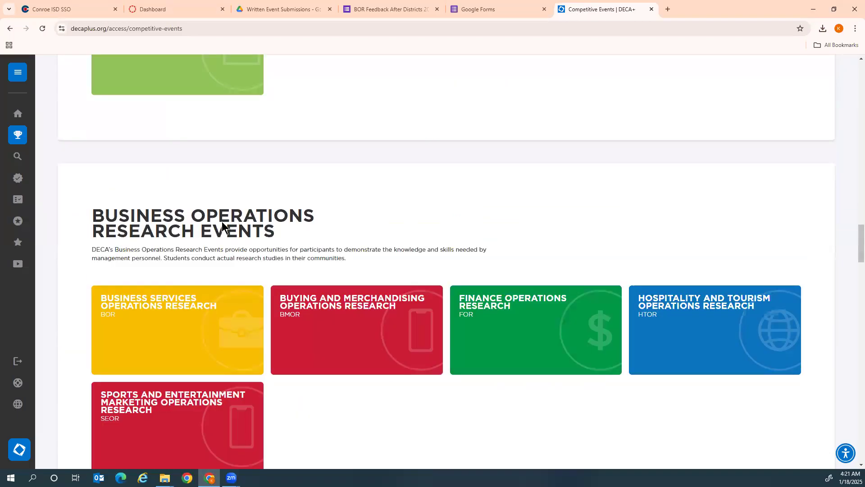
pyautogui.scroll(-5, 222, 221)
pyautogui.click(165, 105)
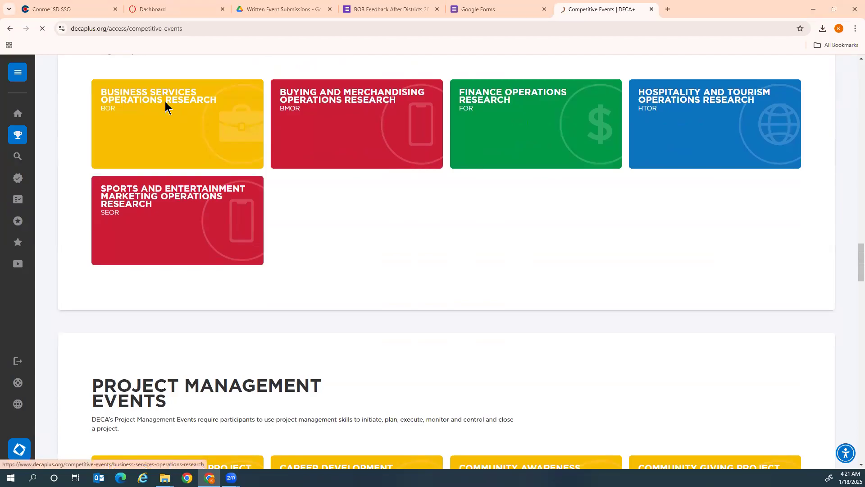
pyautogui.scroll(-6, 308, 275)
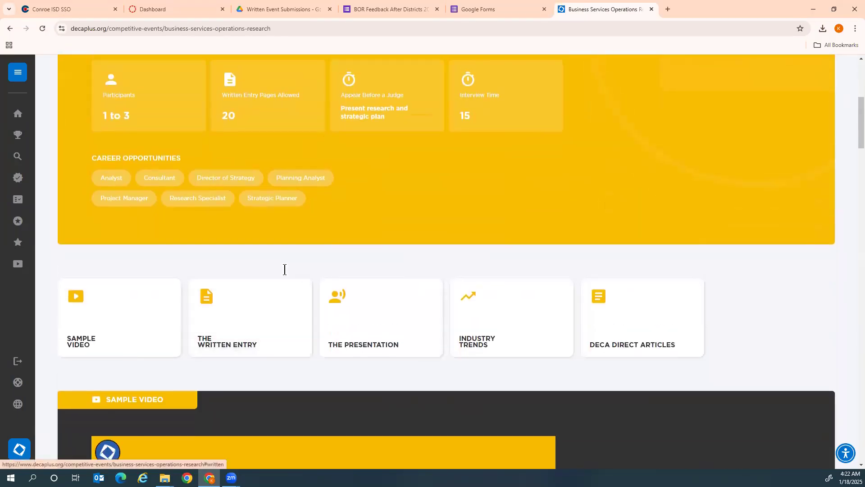
pyautogui.scroll(4, 301, 269)
pyautogui.click(129, 185)
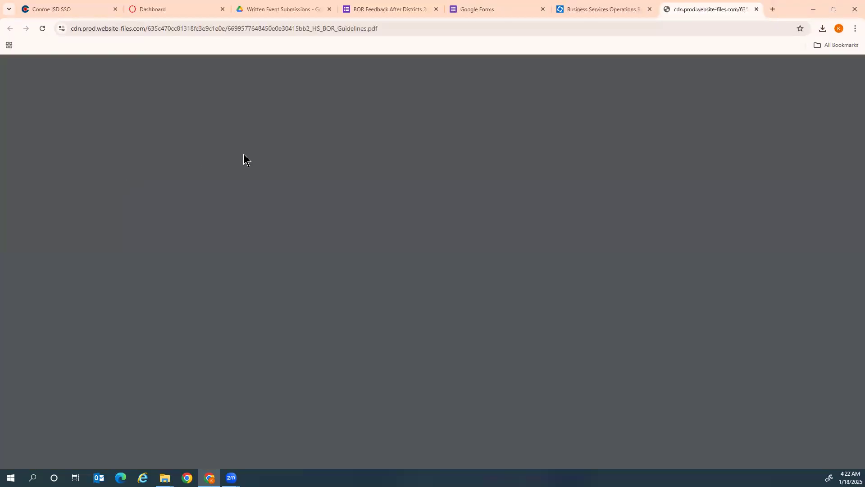
# Look over the 2024-2025 topic in the BOR guidelines PDF and copy the PDF's web address
pyautogui.scroll(-6, 476, 247)
pyautogui.scroll(-10, 476, 246)
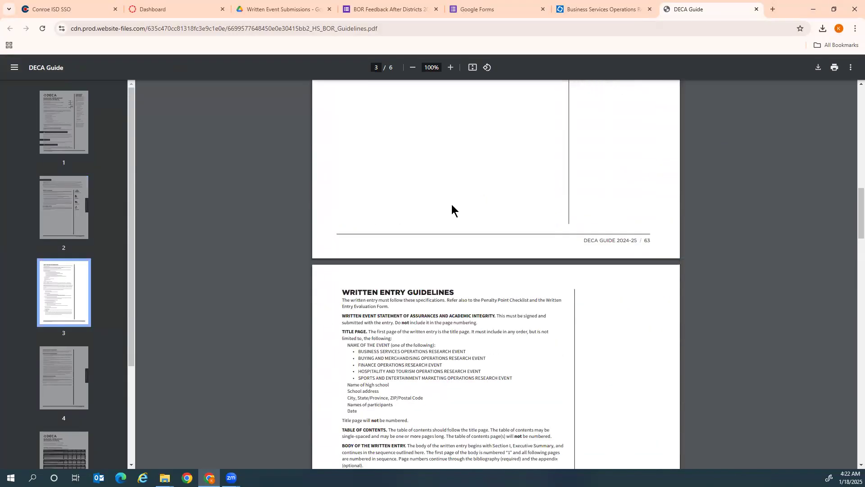
pyautogui.scroll(4, 444, 212)
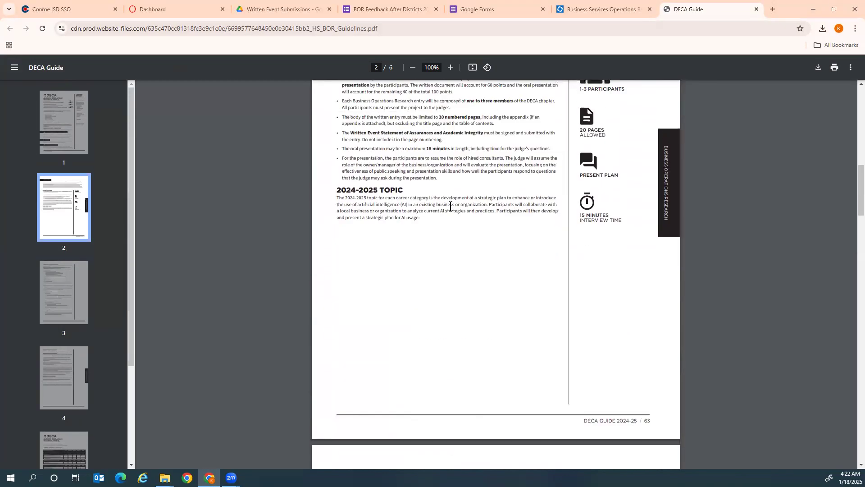
pyautogui.moveTo(424, 219); pyautogui.dragTo(333, 193)
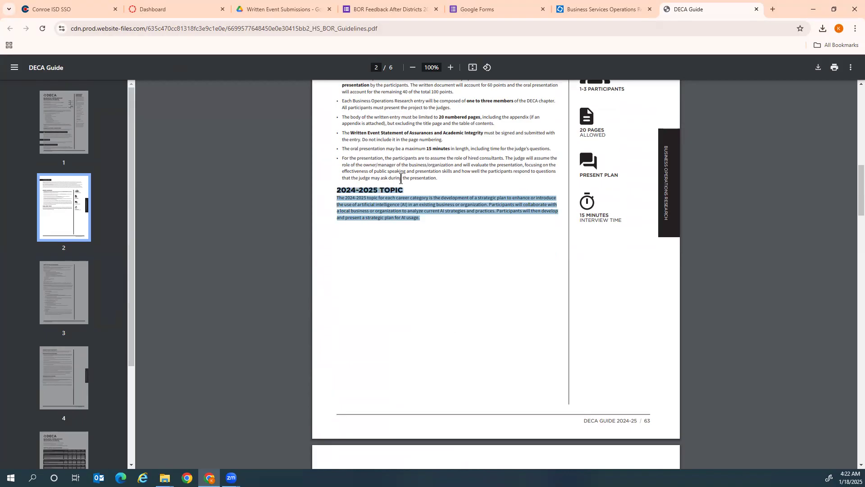
pyautogui.scroll(-3, 428, 242)
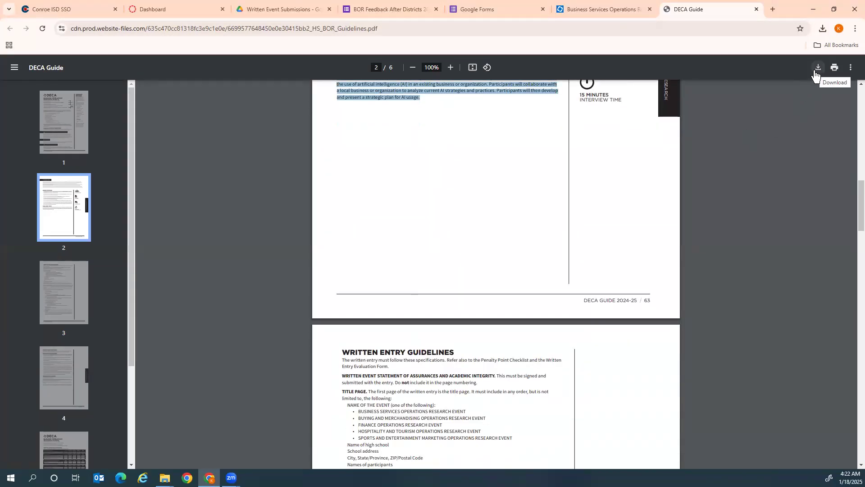
pyautogui.click(373, 25)
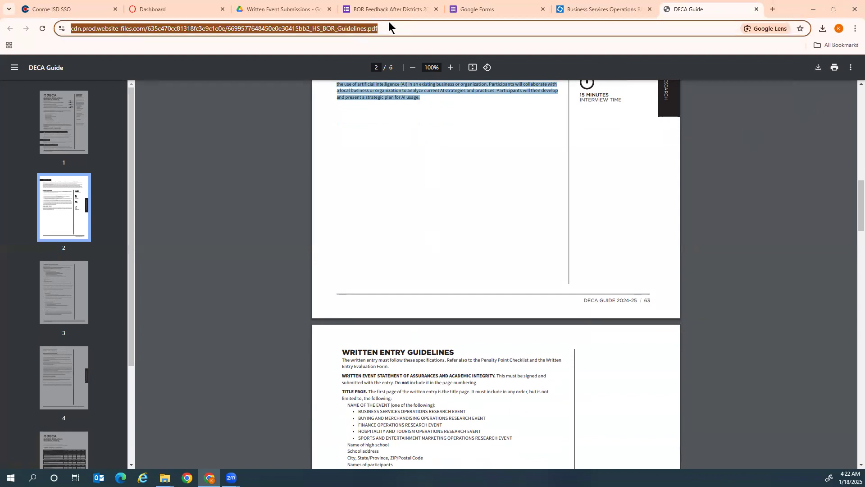
# Add the line "Grade based on these Guidelines" below the "Paper from Districts" link in the form description, separated by a blank line
pyautogui.click(383, 5)
pyautogui.click(392, 144)
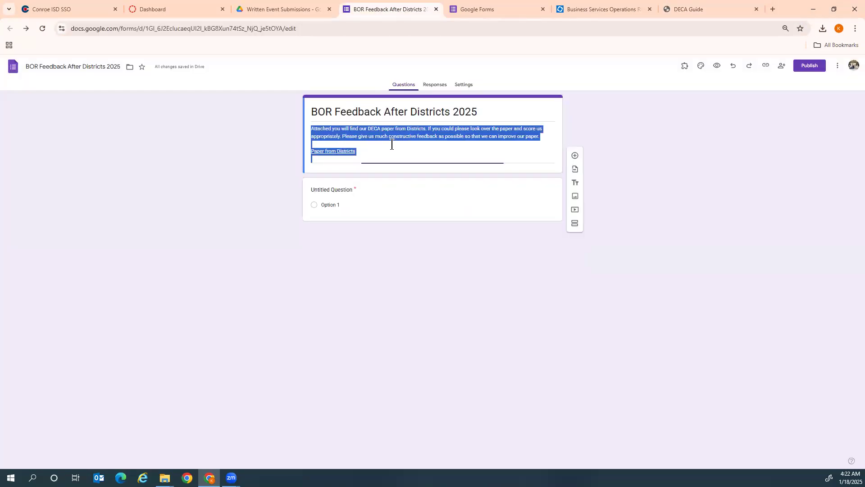
pyautogui.click(394, 154)
pyautogui.press('Return')
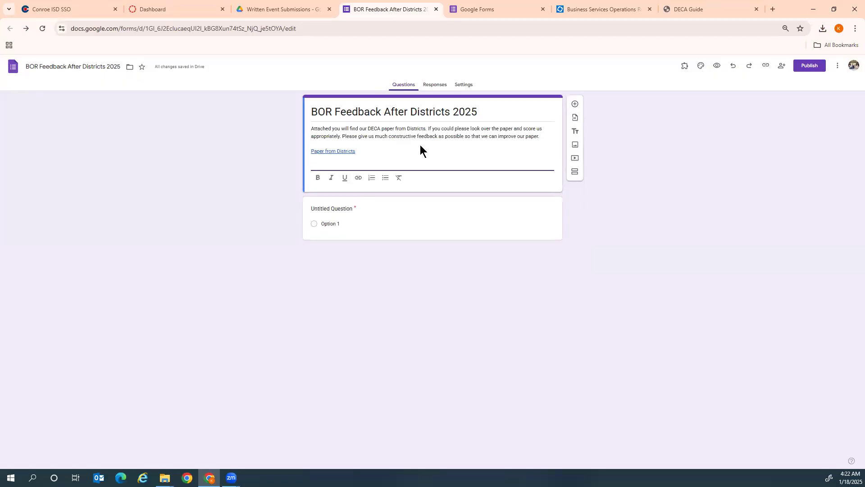
pyautogui.press('Return')
pyautogui.write('Grade based on these Guidelines')
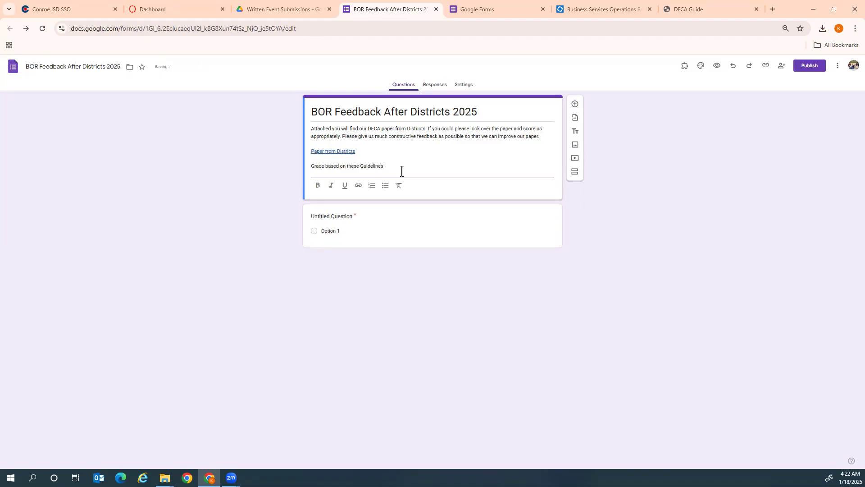
# Link the word "Guidelines" in the form description to the web address of the BOR guidelines PDF
pyautogui.doubleClick(360, 167)
pyautogui.click(614, 9)
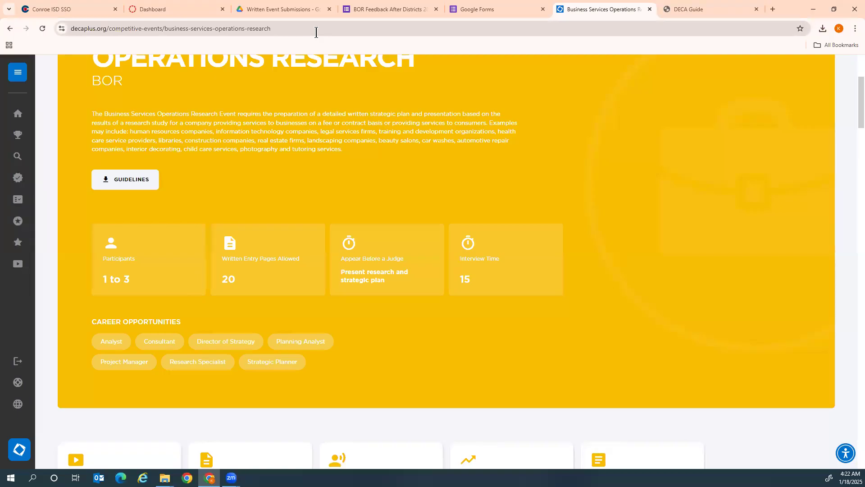
pyautogui.click(671, 9)
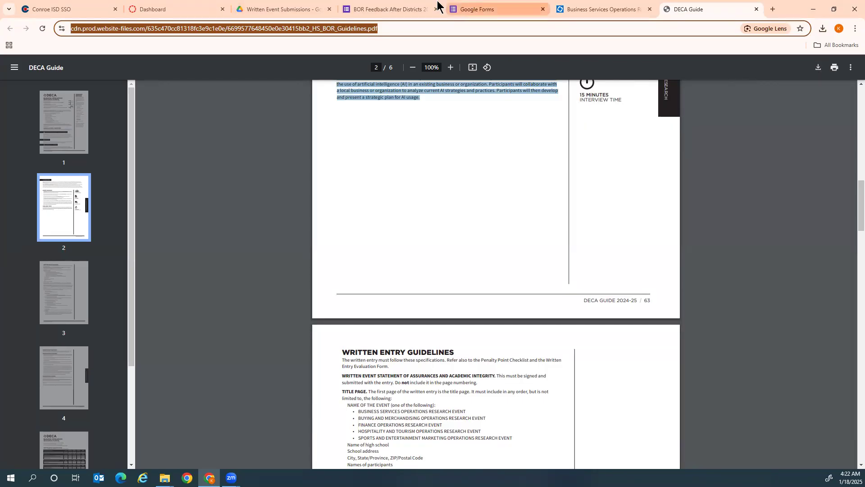
pyautogui.click(401, 10)
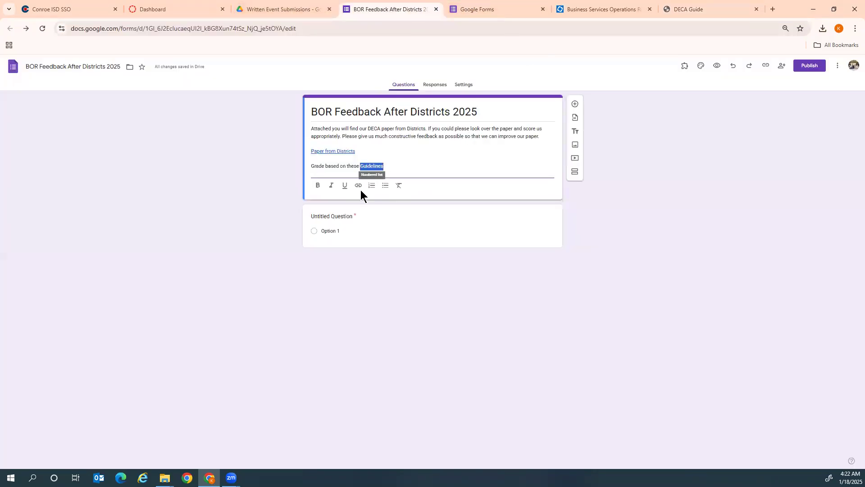
pyautogui.click(358, 188)
pyautogui.hotkey('ctrl', 'v')
pyautogui.click(487, 296)
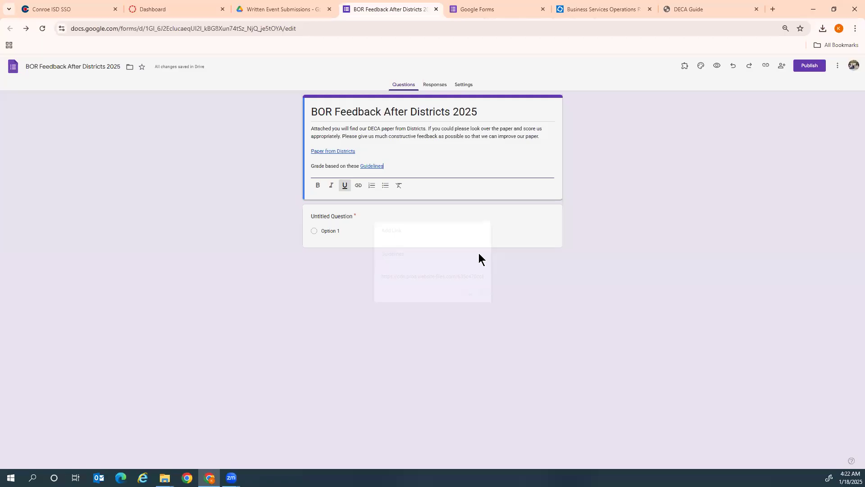
# Test the "Guidelines" link in the form description and close the page it opens
pyautogui.click(373, 164)
pyautogui.click(389, 152)
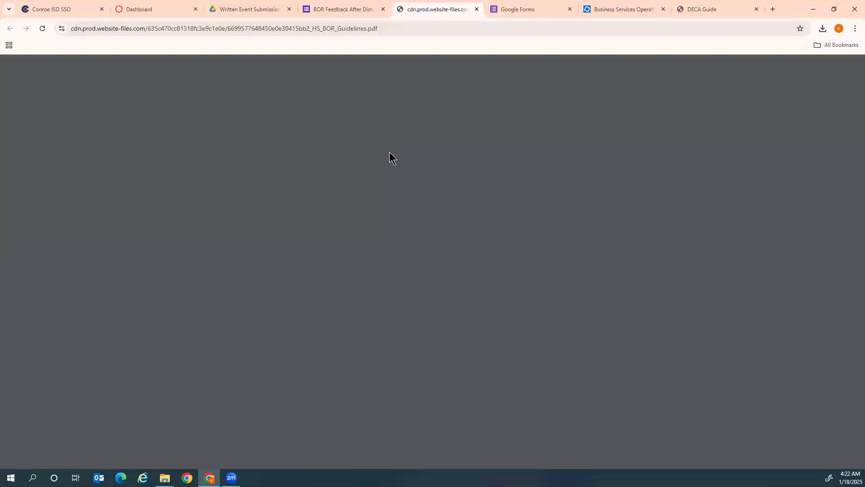
pyautogui.click(477, 10)
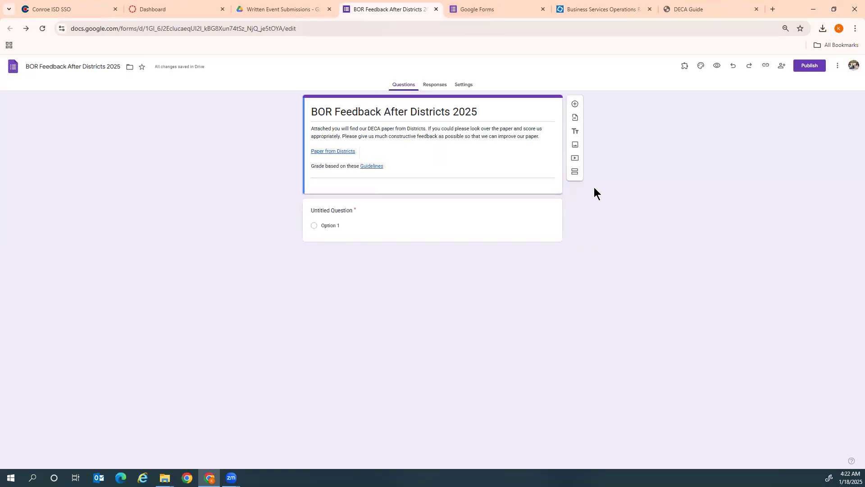
# Examine the written entry guidelines and find the Written Entry Evaluation Form in the guidelines PDF
pyautogui.click(685, 9)
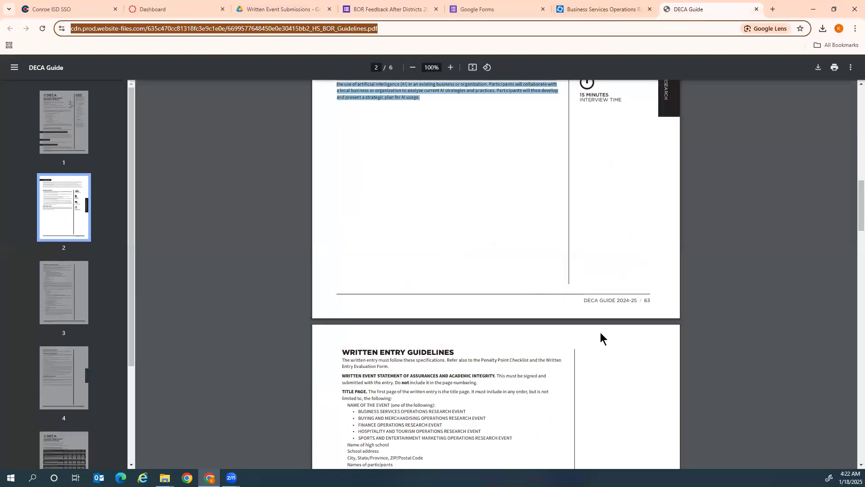
pyautogui.scroll(-8, 555, 251)
pyautogui.scroll(-4, 479, 270)
pyautogui.scroll(2, 467, 267)
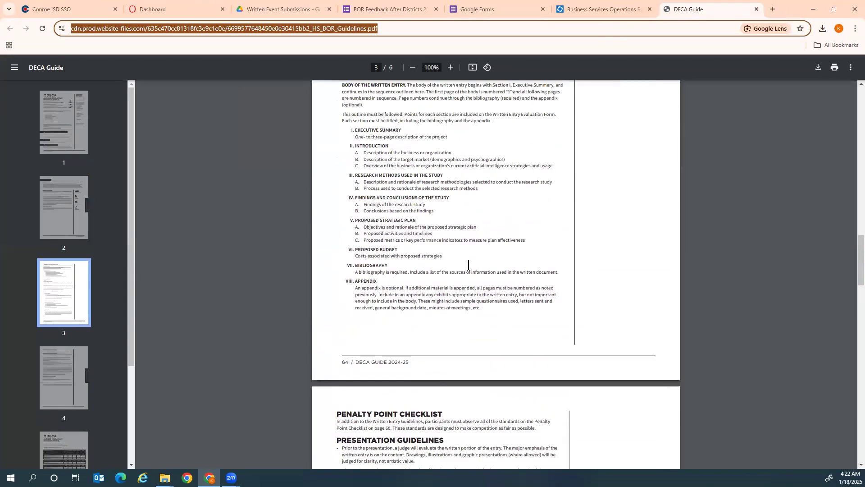
pyautogui.scroll(-10, 463, 271)
pyautogui.scroll(-6, 452, 270)
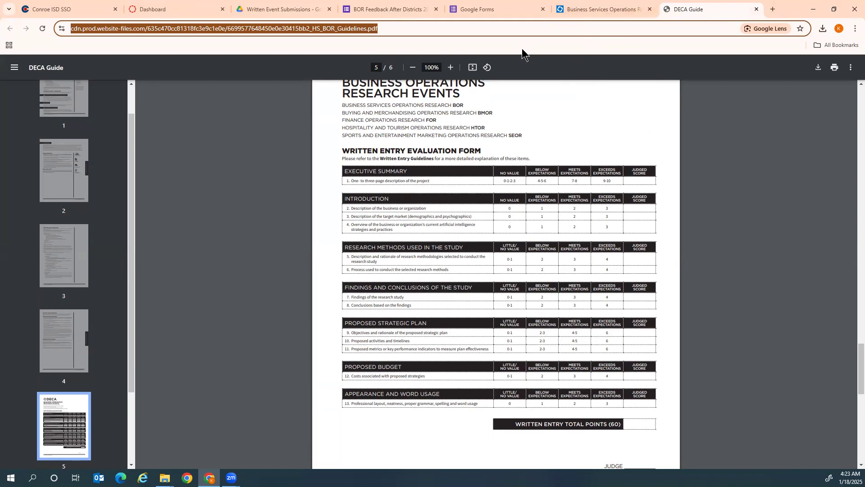
# Close the spare Google Forms home page and select the untitled question in the BOR feedback form
pyautogui.click(492, 12)
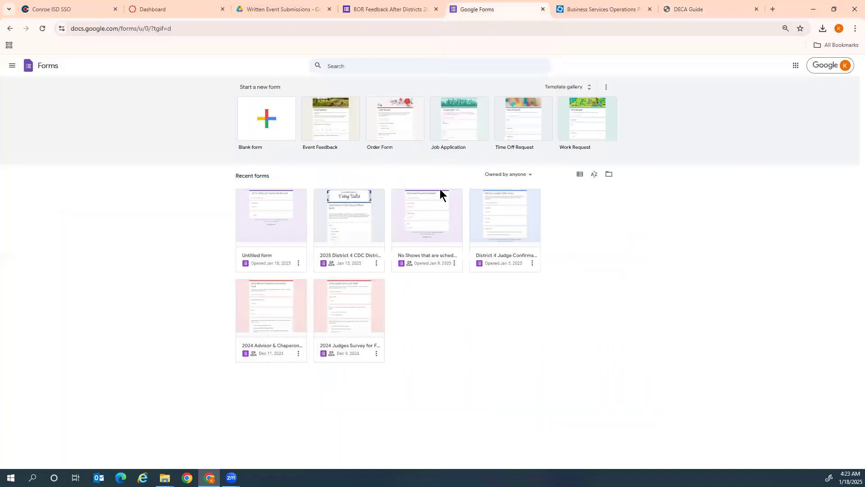
pyautogui.hotkey('ctrl', 'w')
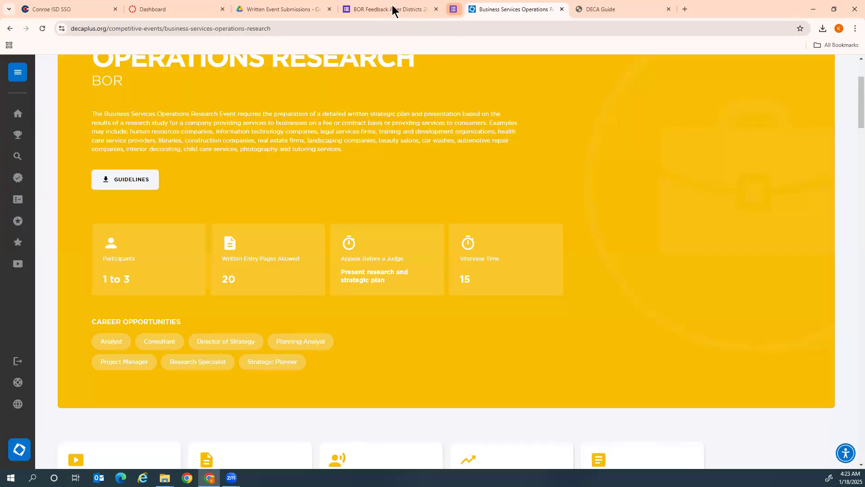
pyautogui.click(392, 10)
pyautogui.click(362, 203)
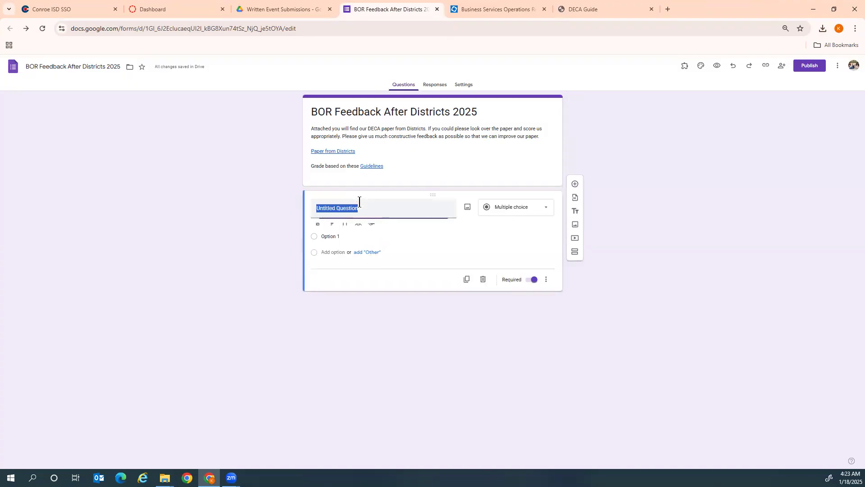
# Title the untitled question "Score the Executive Summary" followed by "One- to three-page description of the project", copied from the evaluation form
pyautogui.click(604, 8)
pyautogui.moveTo(434, 180); pyautogui.dragTo(352, 182)
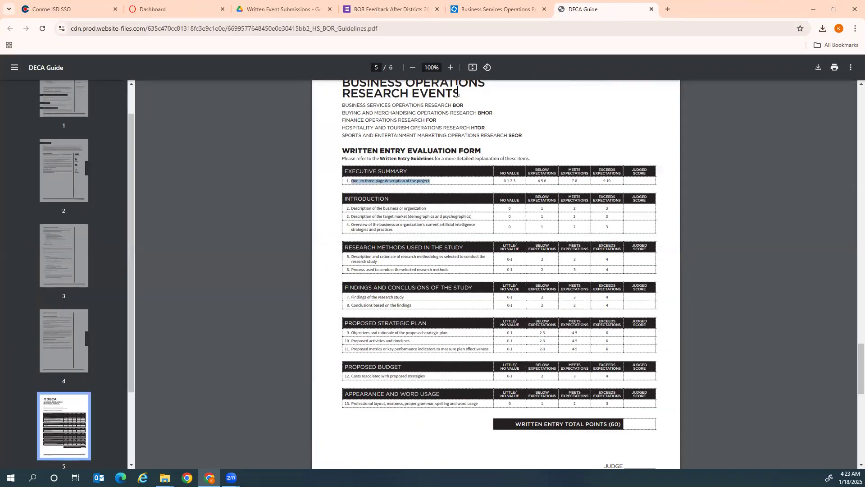
pyautogui.click(402, 10)
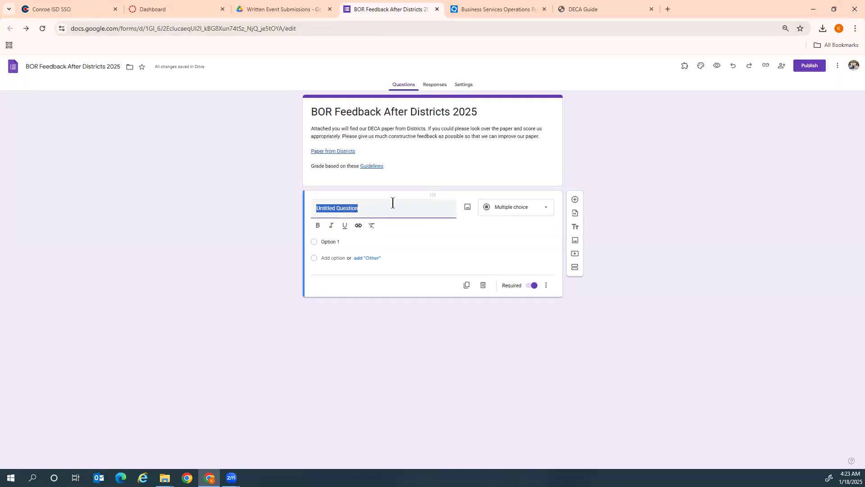
pyautogui.write('Score the Exectiv')
pyautogui.press('BackSpace')
pyautogui.press('BackSpace')
pyautogui.press('BackSpace')
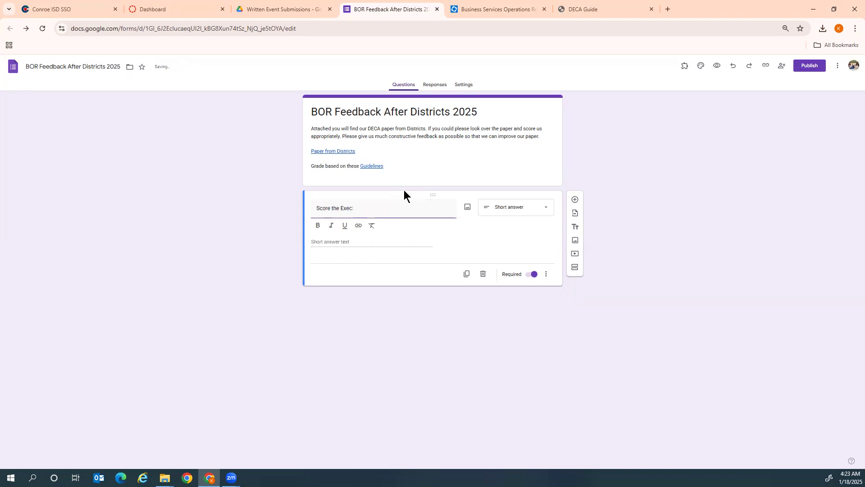
pyautogui.write('utive Summary')
pyautogui.write('One- to three-page description of the project')
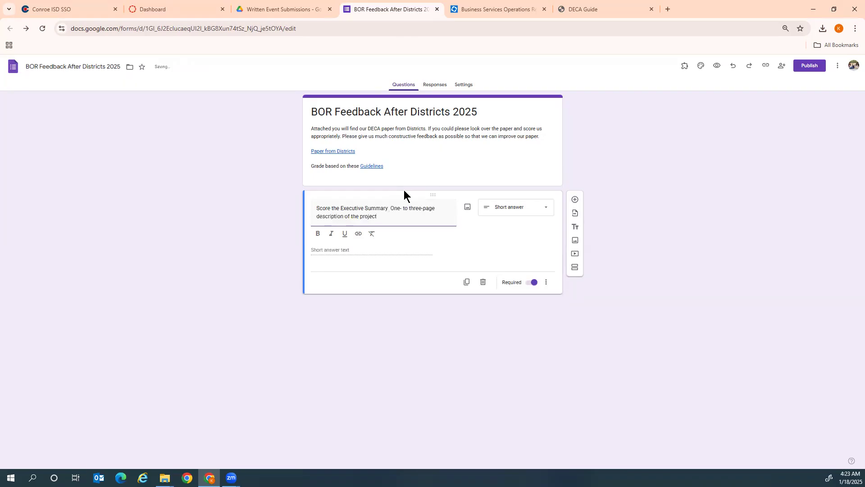
# Remove "Score the" from the question title and make "Executive Summary" bold
pyautogui.moveTo(339, 208); pyautogui.dragTo(297, 212)
pyautogui.press('BackSpace')
pyautogui.press('Delete')
pyautogui.moveTo(363, 208); pyautogui.dragTo(316, 209)
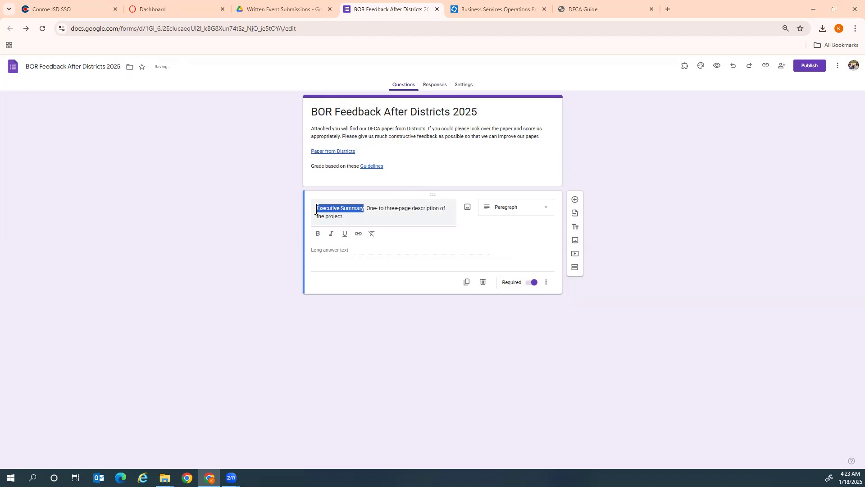
pyautogui.click(317, 235)
pyautogui.click(402, 228)
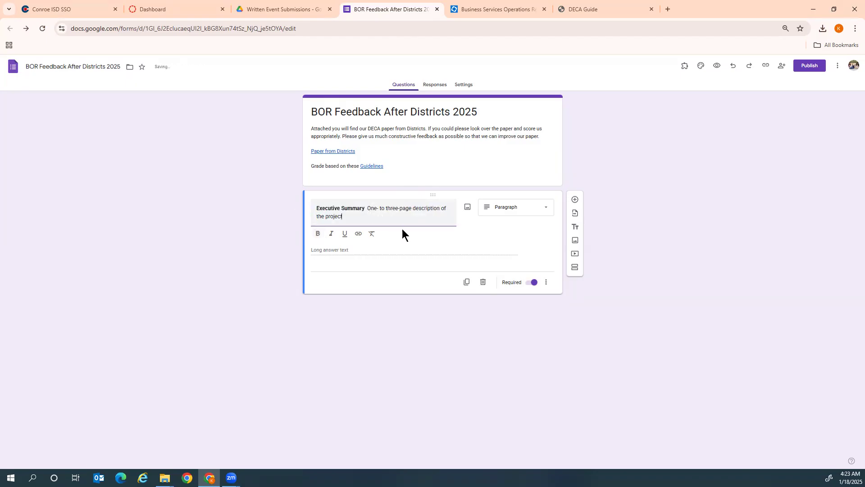
# Change the Executive Summary question to a linear scale from 1 to 10
pyautogui.click(541, 211)
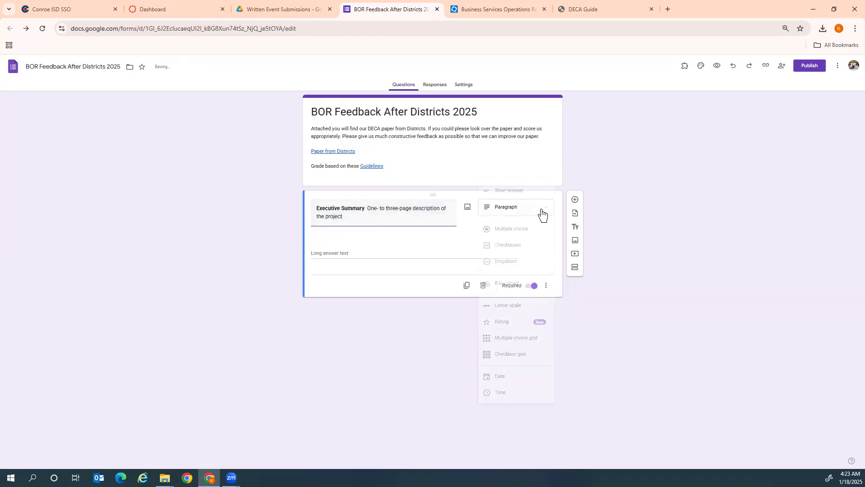
pyautogui.click(507, 305)
pyautogui.click(358, 242)
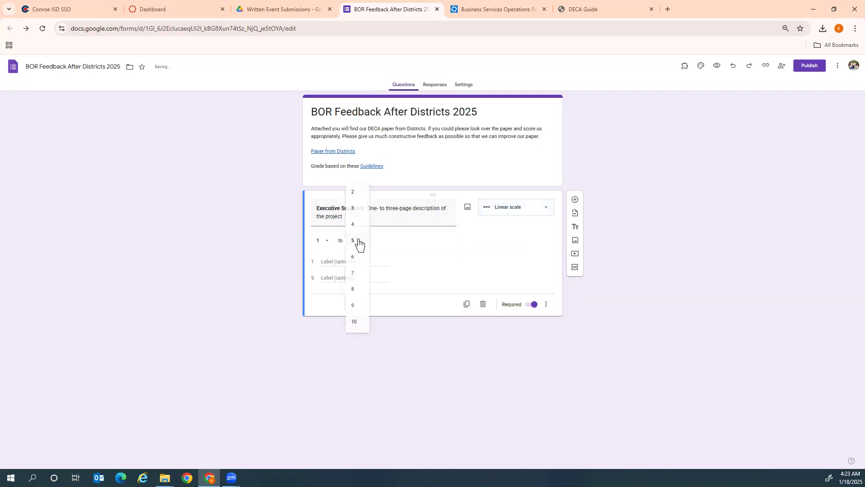
pyautogui.click(359, 321)
# Label the scale's low end "No Value" and its high end "Exceeds Expectations", following the evaluation form's rating headings
pyautogui.click(344, 257)
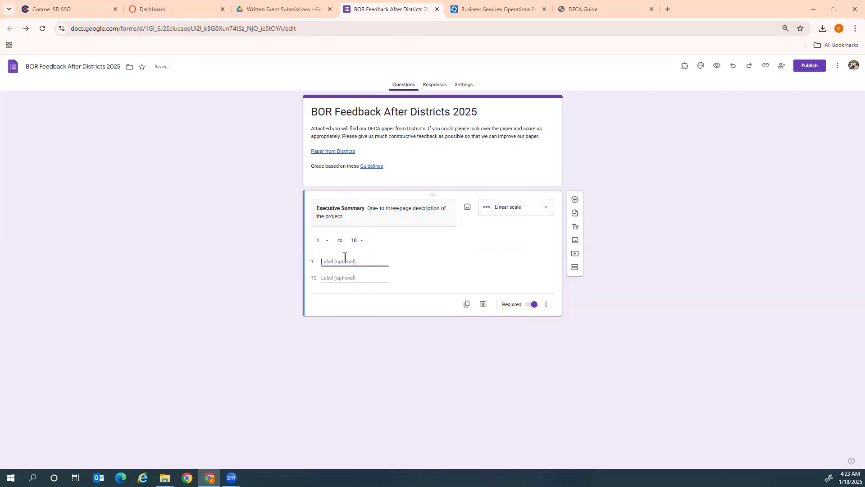
pyautogui.click(611, 12)
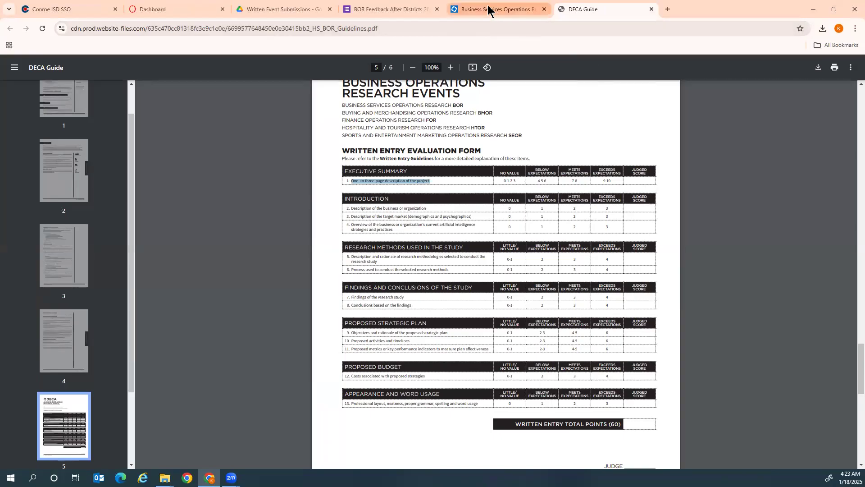
pyautogui.click(394, 9)
pyautogui.write('No Va')
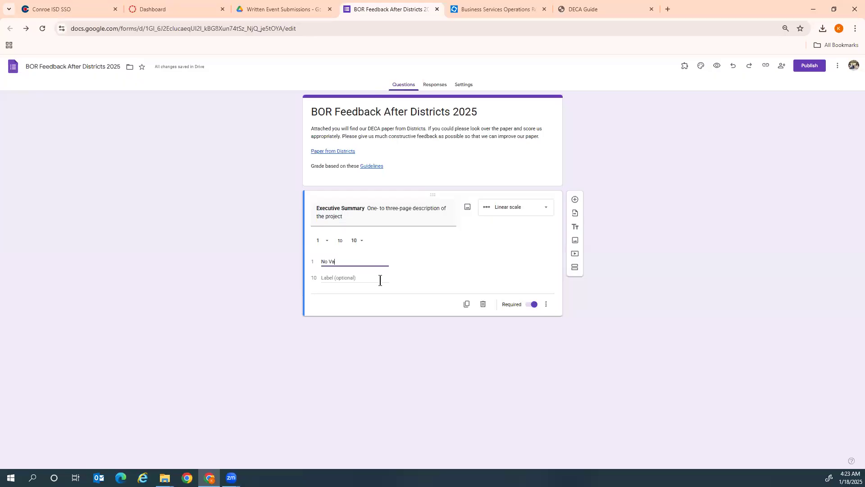
pyautogui.write('lyu')
pyautogui.press('BackSpace')
pyautogui.click(380, 281)
pyautogui.write('Exceeds Expectations')
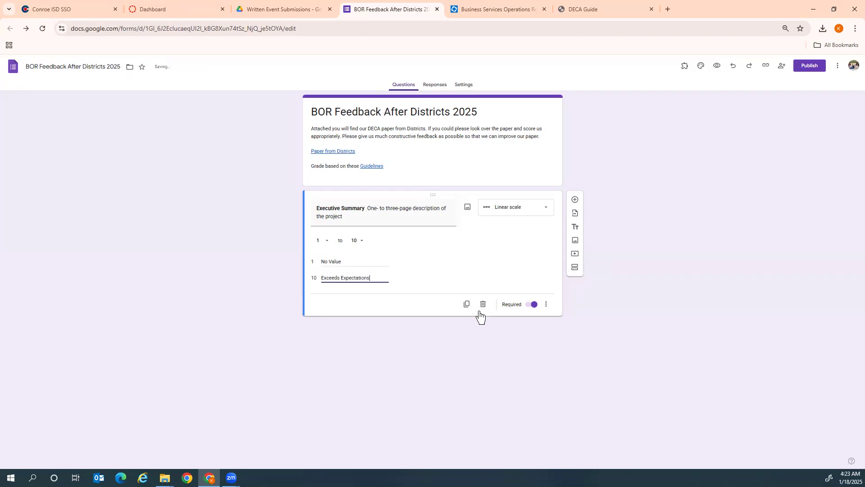
# Duplicate the Executive Summary question and copy the Introduction item "Description of the business or organization" from the evaluation form
pyautogui.click(467, 306)
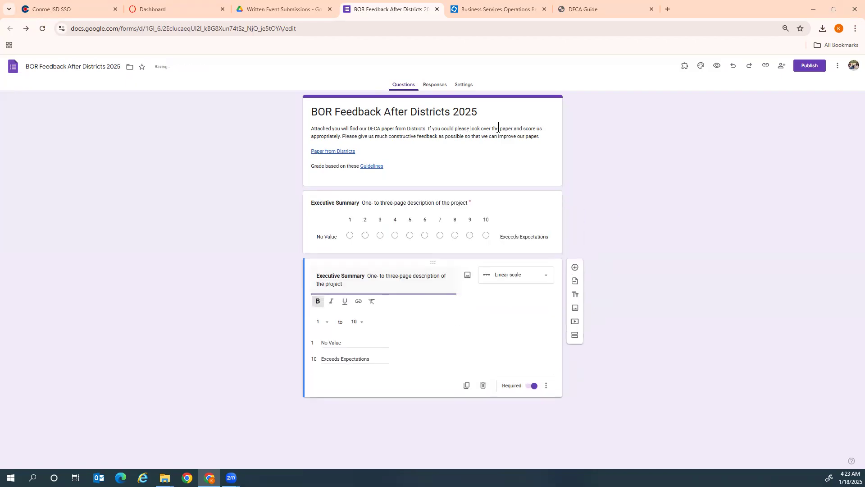
pyautogui.click(601, 10)
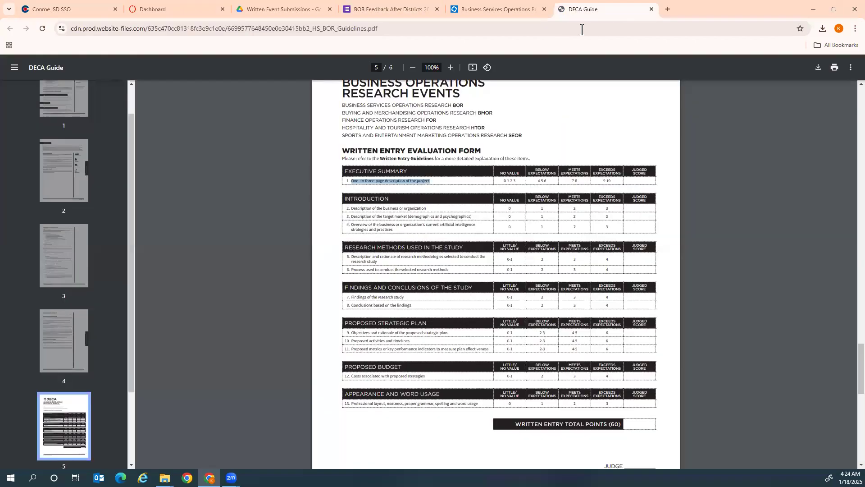
pyautogui.moveTo(430, 209); pyautogui.dragTo(359, 208)
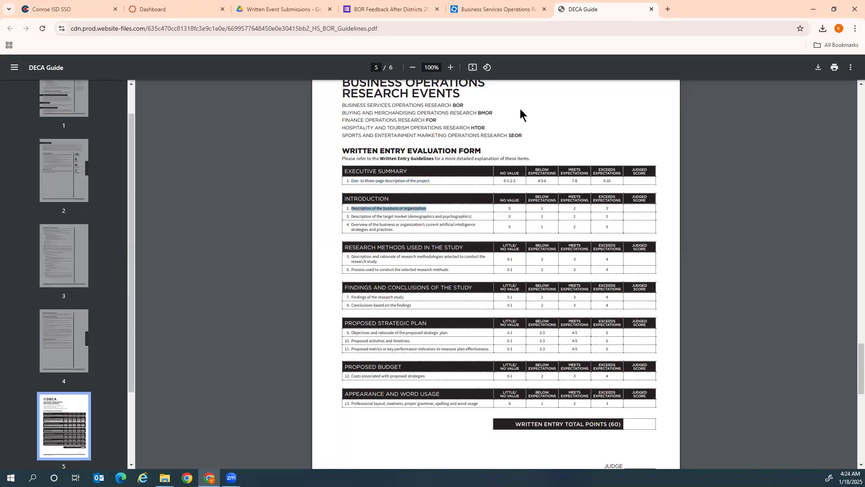
# Replace the duplicated question's title with "Introduction" followed by "Description of the business or organization"
pyautogui.click(382, 10)
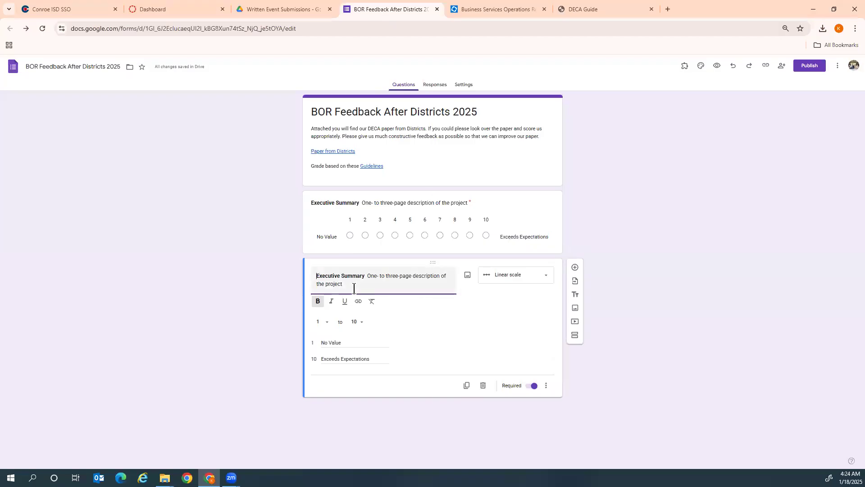
pyautogui.moveTo(365, 276); pyautogui.dragTo(305, 274)
pyautogui.write('Introduction')
pyautogui.moveTo(333, 285); pyautogui.dragTo(350, 276)
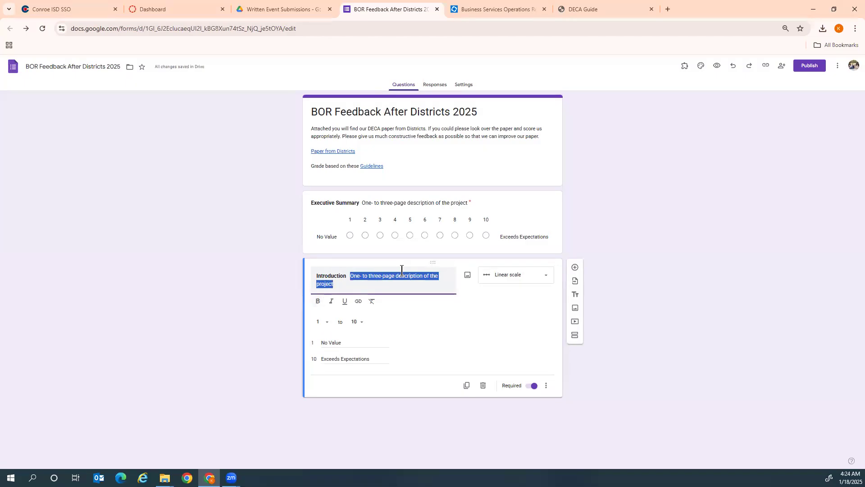
pyautogui.write('Description of the business or organization')
# Set the Introduction question's scale maximum to 3 and remove the extra space after "Introduction" in its title
pyautogui.click(357, 322)
pyautogui.click(356, 209)
pyautogui.click(351, 275)
pyautogui.hotkey('ctrl', 'a')
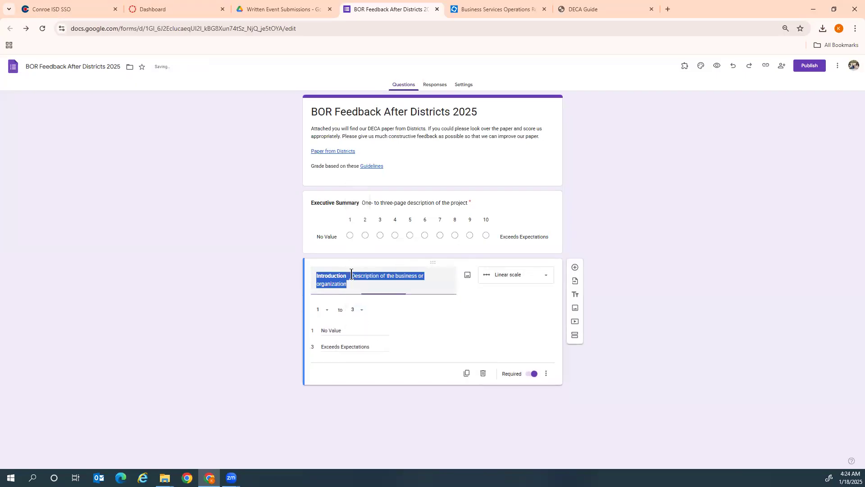
pyautogui.click(353, 274)
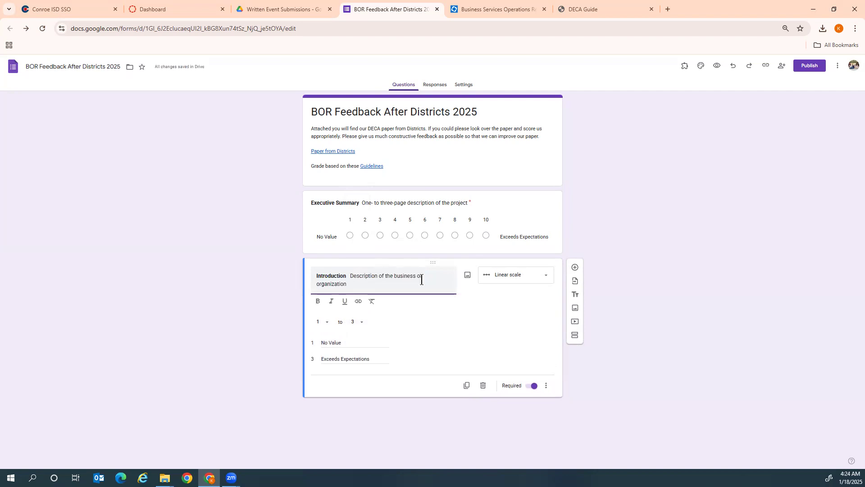
pyautogui.press('BackSpace')
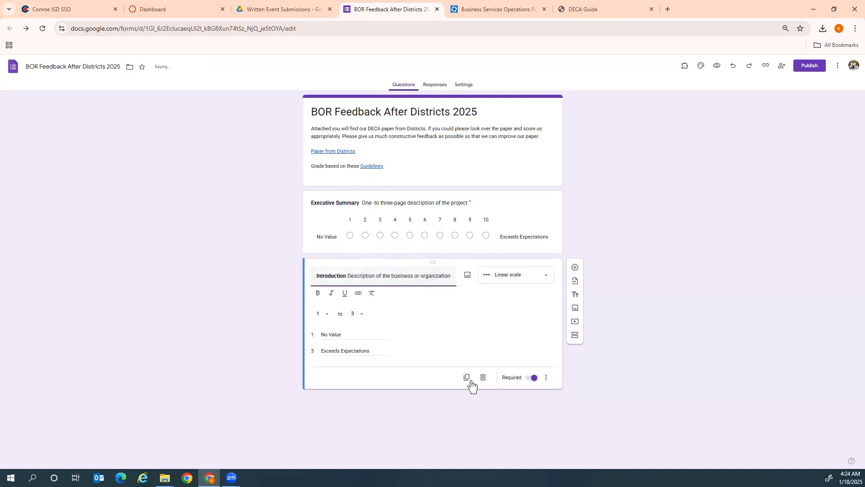
# Duplicate the Introduction question and replace its description with the evaluation form's "Description of the target market (demographics and psychographics)"
pyautogui.click(467, 377)
pyautogui.click(589, 9)
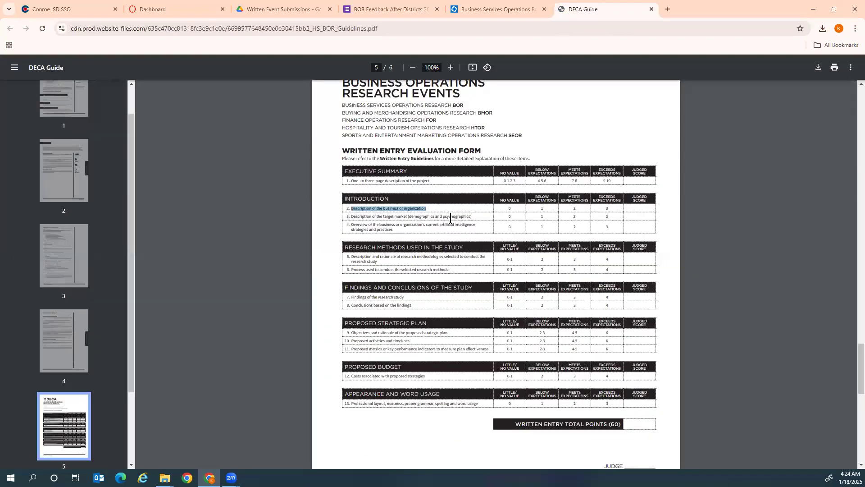
pyautogui.click(479, 220)
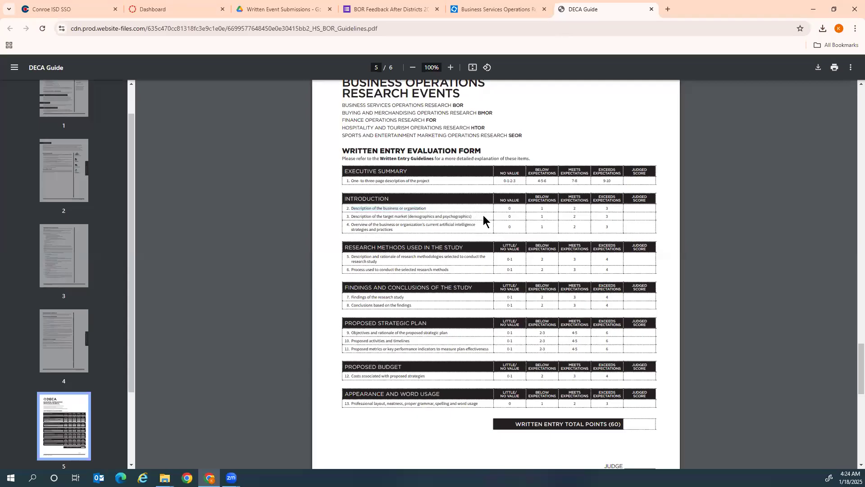
pyautogui.moveTo(472, 216); pyautogui.dragTo(353, 220)
pyautogui.hotkey('ctrl', 'c')
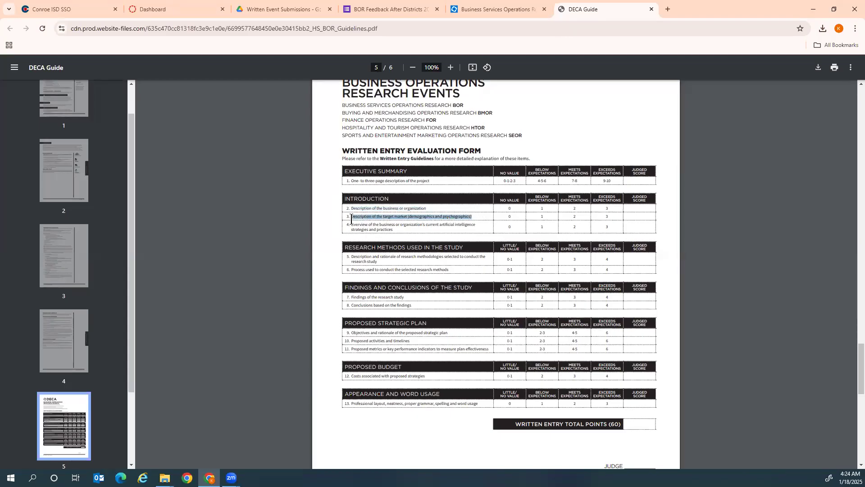
pyautogui.click(429, 8)
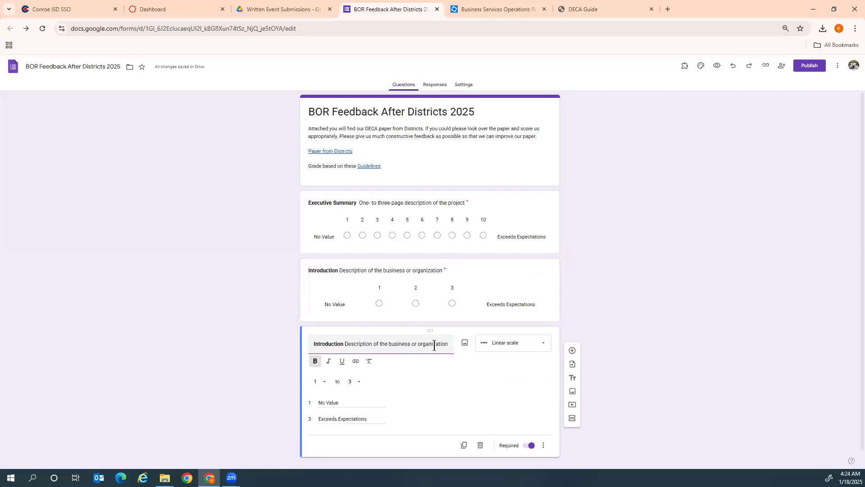
pyautogui.moveTo(450, 344); pyautogui.dragTo(347, 346)
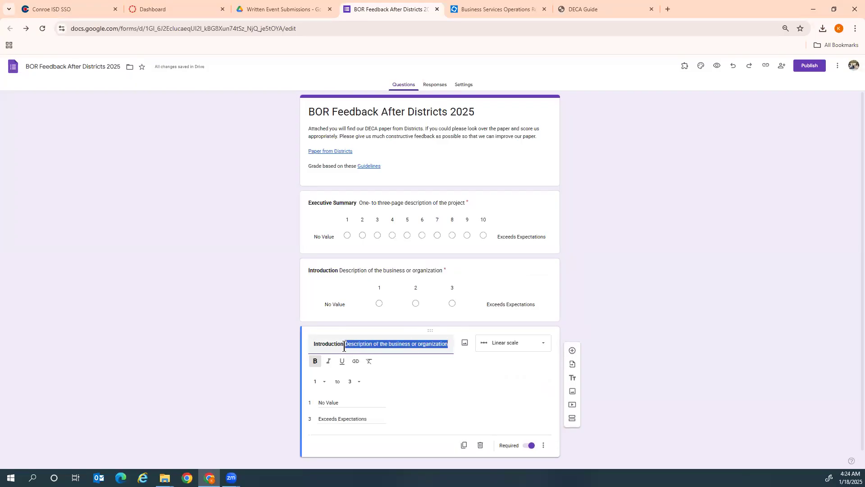
pyautogui.hotkey('ctrl', 'v')
# Duplicate the target market question and replace its description with the form's "Overview of the business or organization's current artificial intelligence strategies and practices"
pyautogui.click(464, 454)
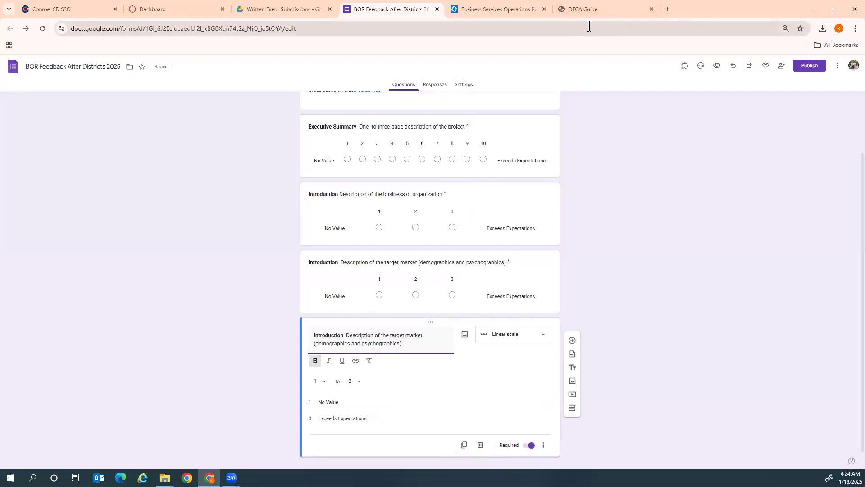
pyautogui.click(589, 10)
pyautogui.moveTo(395, 230); pyautogui.dragTo(352, 223)
pyautogui.hotkey('ctrl', 'c')
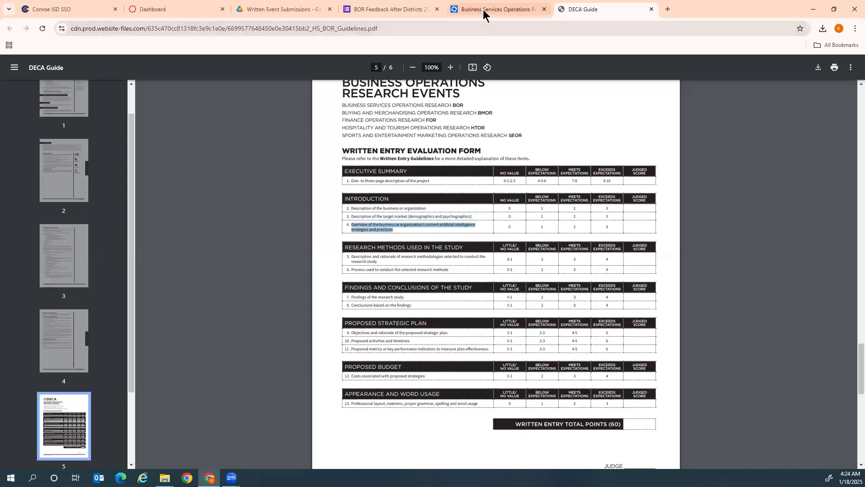
pyautogui.click(399, 8)
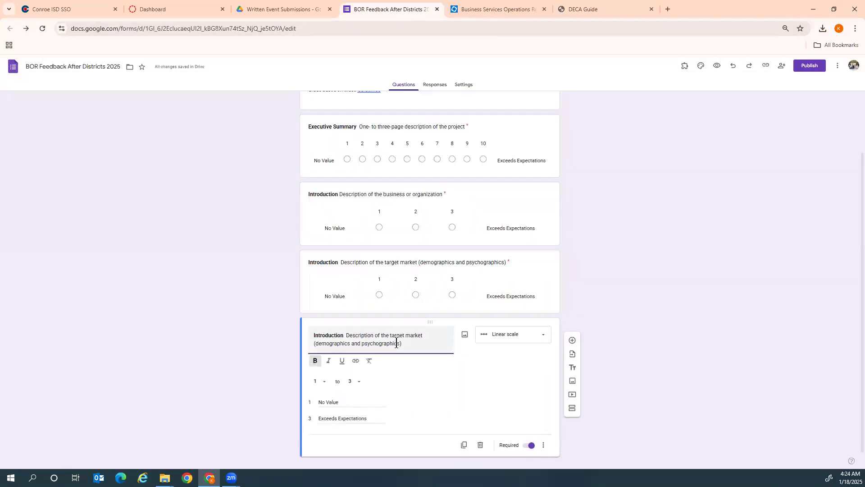
pyautogui.moveTo(402, 344); pyautogui.dragTo(346, 335)
pyautogui.hotkey('ctrl', 'v')
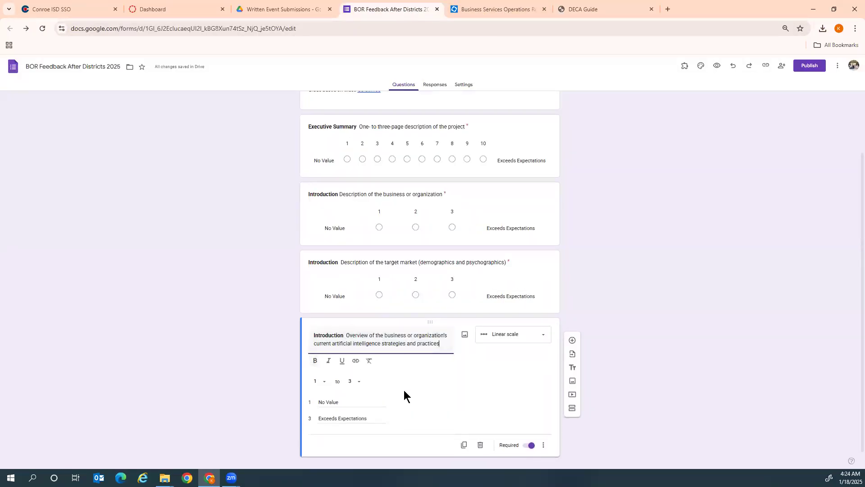
# Duplicate the artificial intelligence question and replace its bold heading with "Research Methods Used in the Study" from the evaluation form
pyautogui.click(464, 445)
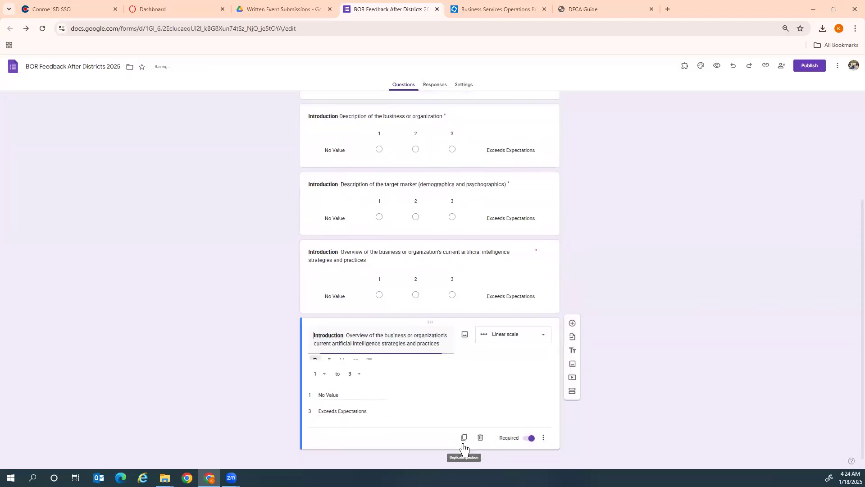
pyautogui.click(514, 5)
pyautogui.click(567, 9)
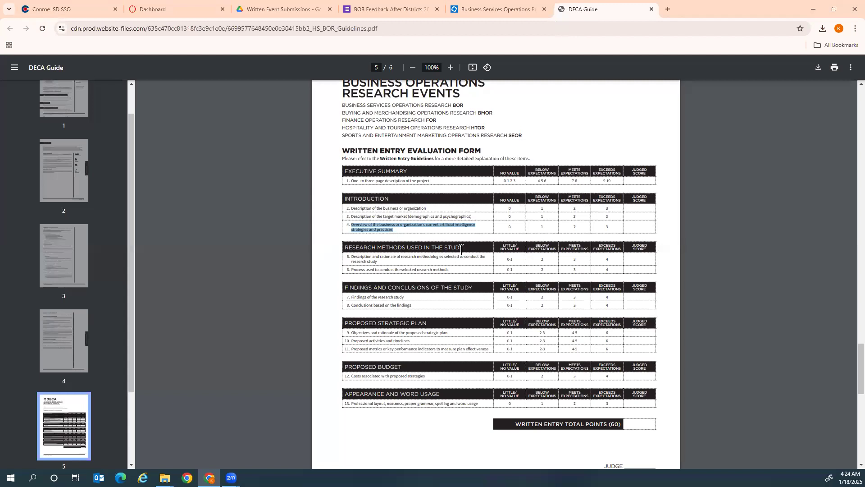
pyautogui.moveTo(465, 248); pyautogui.dragTo(346, 250)
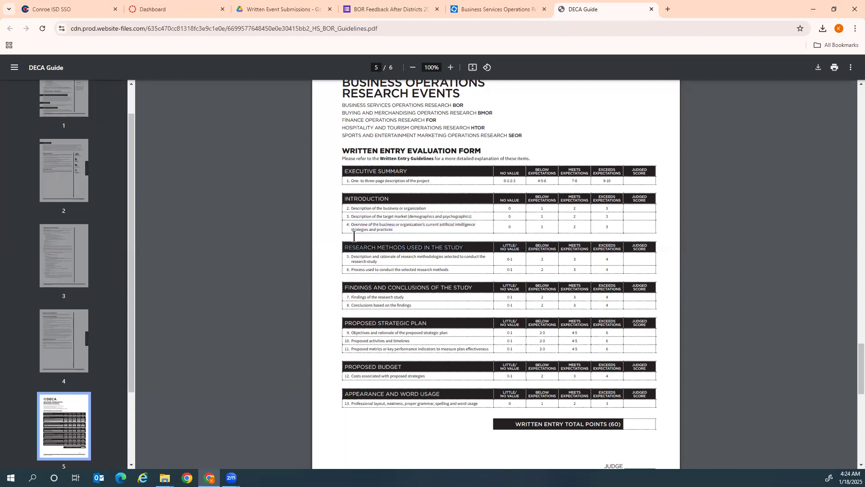
pyautogui.click(397, 9)
pyautogui.moveTo(343, 336); pyautogui.dragTo(307, 334)
pyautogui.press('BackSpace')
pyautogui.write('Research Methods Used in the Study')
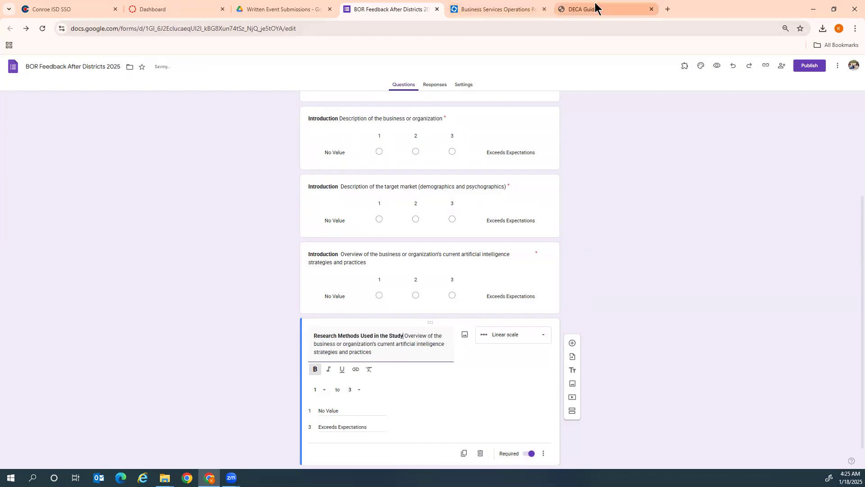
# Replace the new question's description with the form's "Description and rationale of research methodologies selected to conduct the research study"
pyautogui.click(595, 8)
pyautogui.moveTo(383, 262)
pyautogui.mouseDown()
pyautogui.moveTo(358, 251)
pyautogui.moveTo(380, 262)
pyautogui.mouseUp()
pyautogui.hotkey('ctrl', 'c')
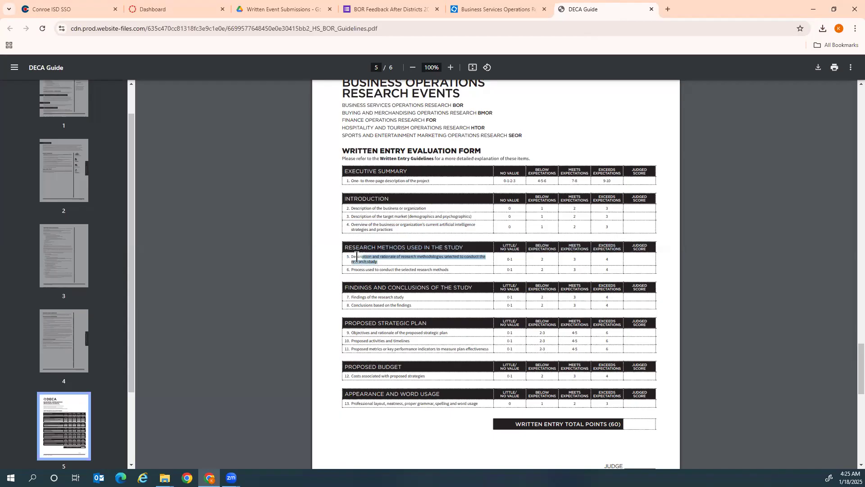
pyautogui.click(397, 9)
pyautogui.moveTo(379, 358); pyautogui.dragTo(406, 334)
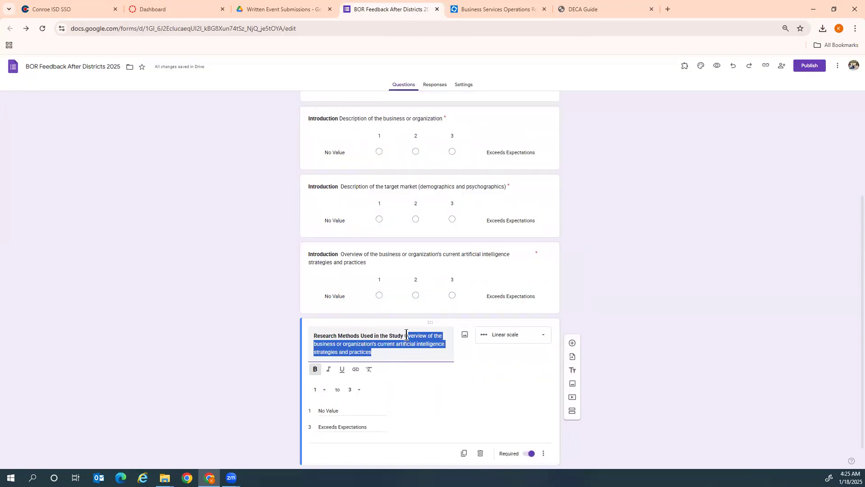
pyautogui.hotkey('ctrl', 'v')
# Check the top score for Research Methods on the evaluation form and set the question's scale maximum to 4
pyautogui.click(353, 390)
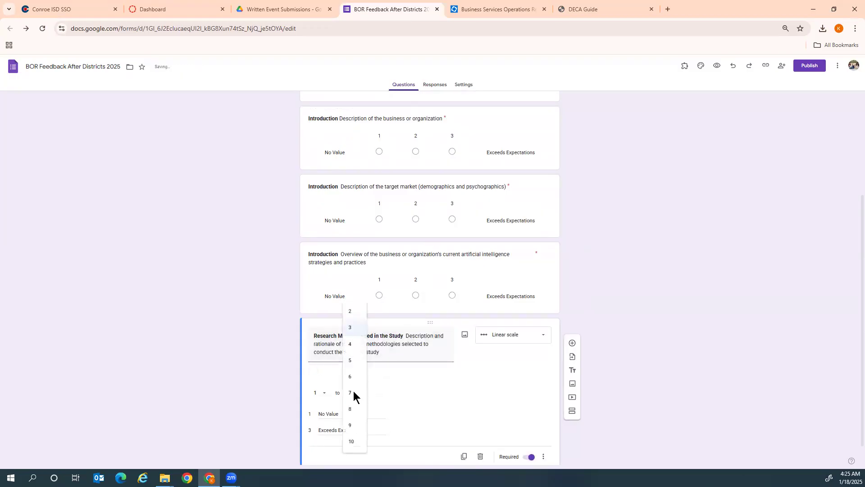
pyautogui.click(458, 182)
pyautogui.click(582, 10)
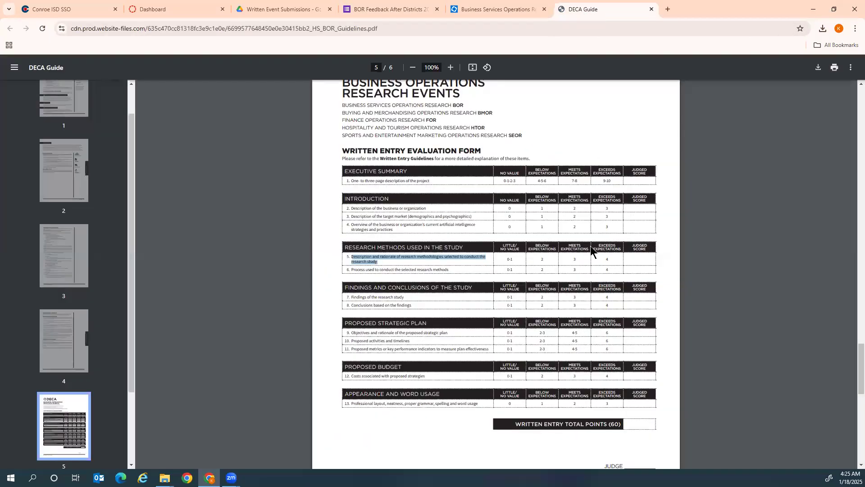
pyautogui.click(388, 9)
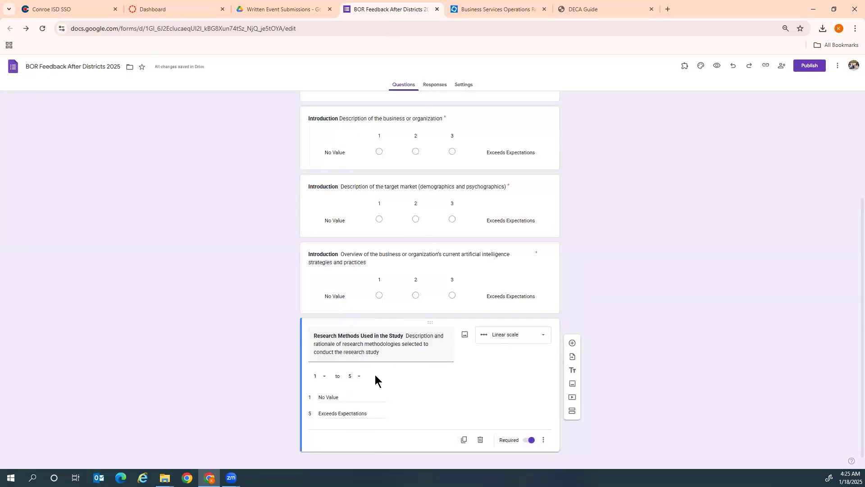
pyautogui.click(358, 379)
pyautogui.click(355, 360)
# Duplicate the Research Methods question and replace its description with the form's "Process used to conduct the selected research methods"
pyautogui.click(461, 441)
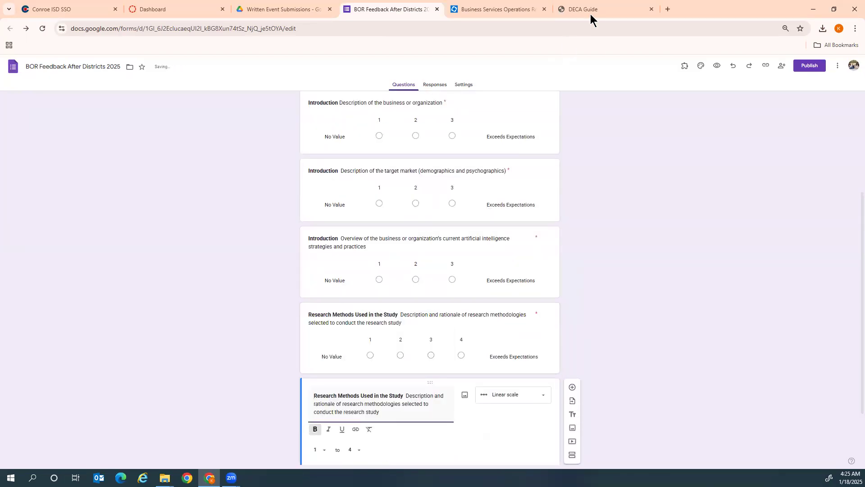
pyautogui.click(593, 10)
pyautogui.click(455, 271)
pyautogui.moveTo(453, 271); pyautogui.dragTo(362, 269)
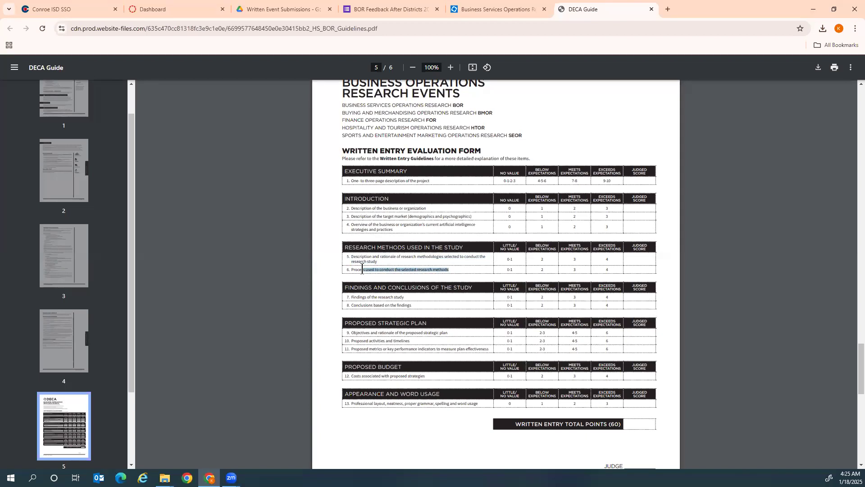
pyautogui.click(400, 10)
pyautogui.moveTo(387, 412); pyautogui.dragTo(411, 395)
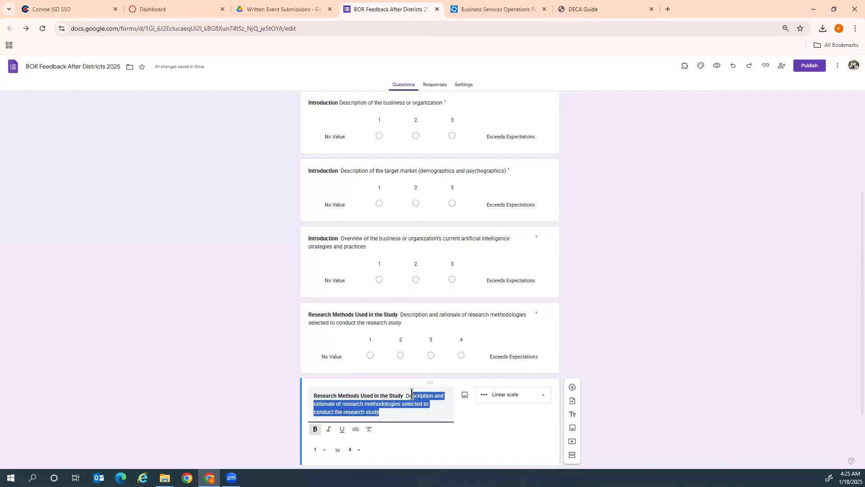
pyautogui.write('Process used to conduct the selected research methods')
# Duplicate the second Research Methods question and change its bold heading to "Findings and Conclusions of the Study"
pyautogui.scroll(-2, 421, 406)
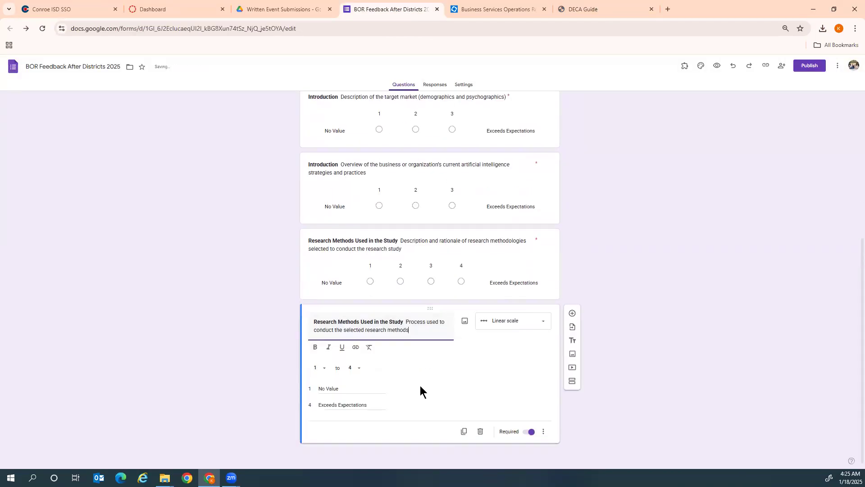
pyautogui.click(465, 431)
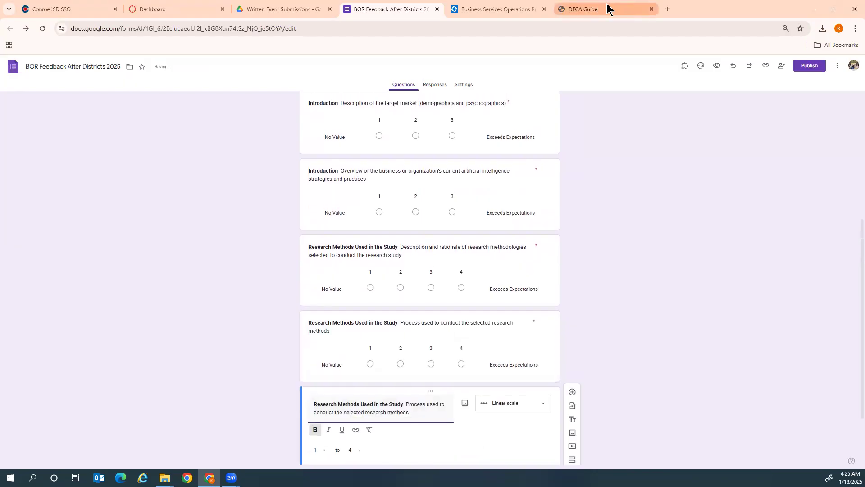
pyautogui.click(607, 7)
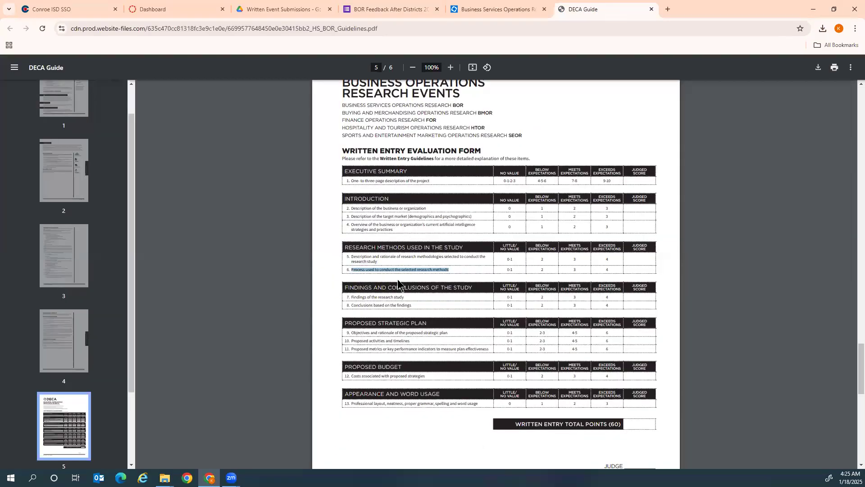
pyautogui.click(408, 9)
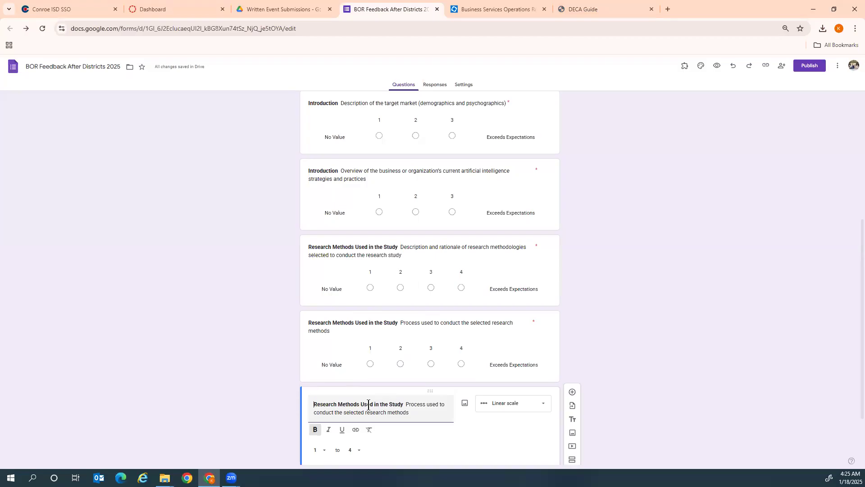
pyautogui.moveTo(378, 403); pyautogui.dragTo(311, 405)
pyautogui.write('Findings and Co')
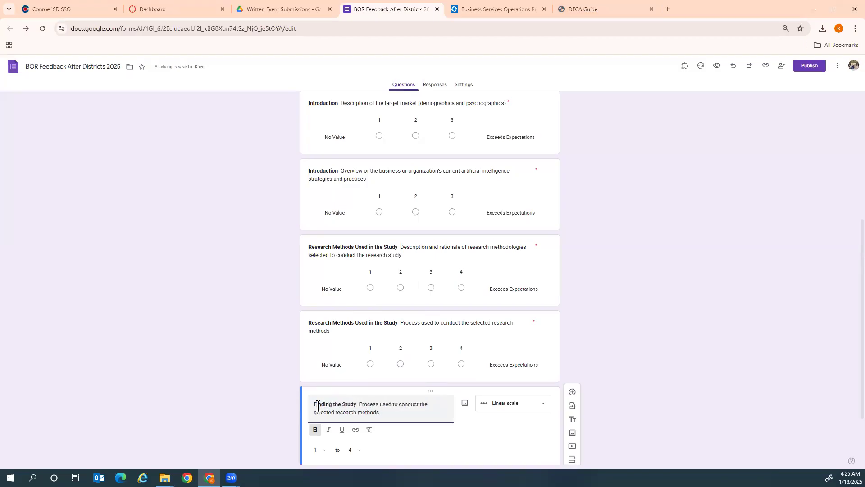
pyautogui.write('nclusions of the')
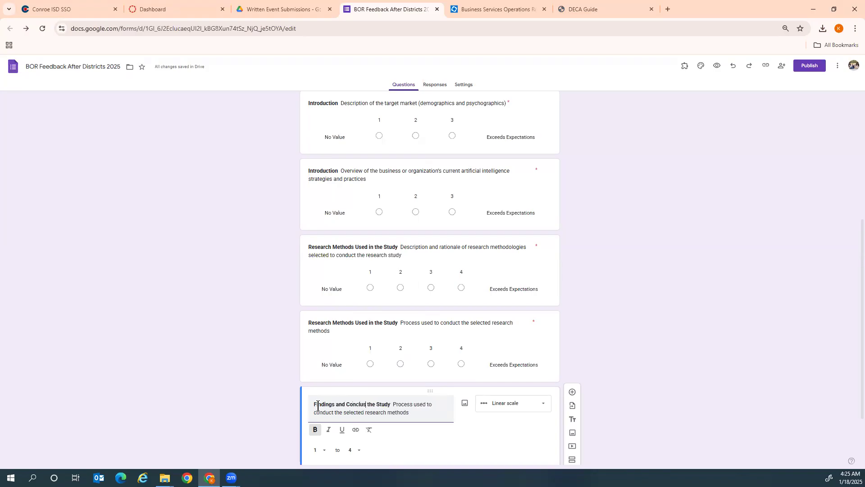
pyautogui.press('BackSpace')
pyautogui.press('BackSpace')
pyautogui.press('BackSpace')
pyautogui.press('BackSpace')
# Replace the new Findings and Conclusions question's description with the evaluation form's "Findings of the research study"
pyautogui.click(581, 8)
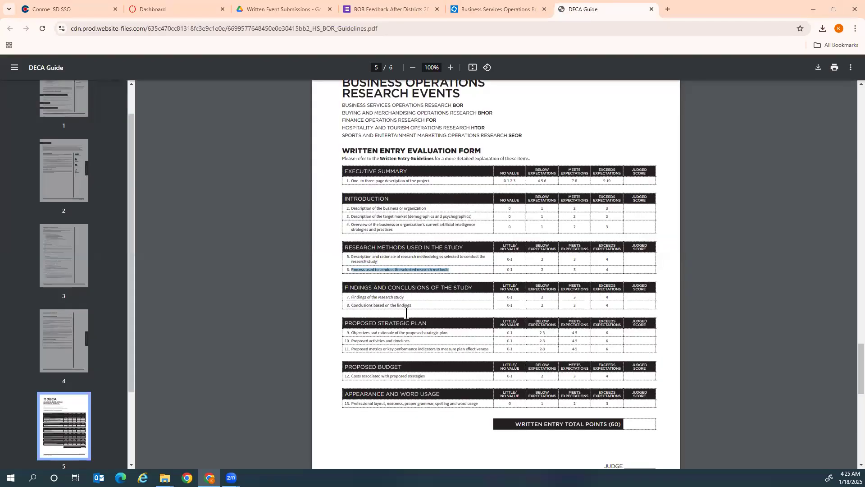
pyautogui.moveTo(410, 297); pyautogui.dragTo(353, 294)
pyautogui.click(405, 296)
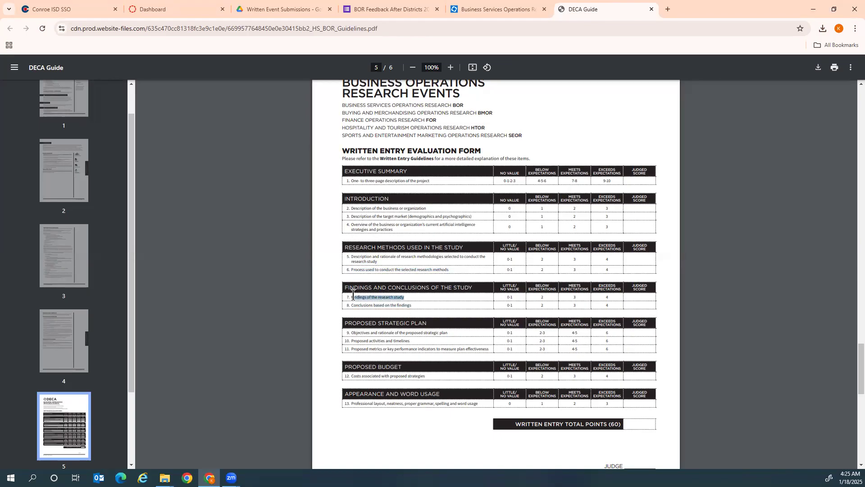
pyautogui.click(485, 11)
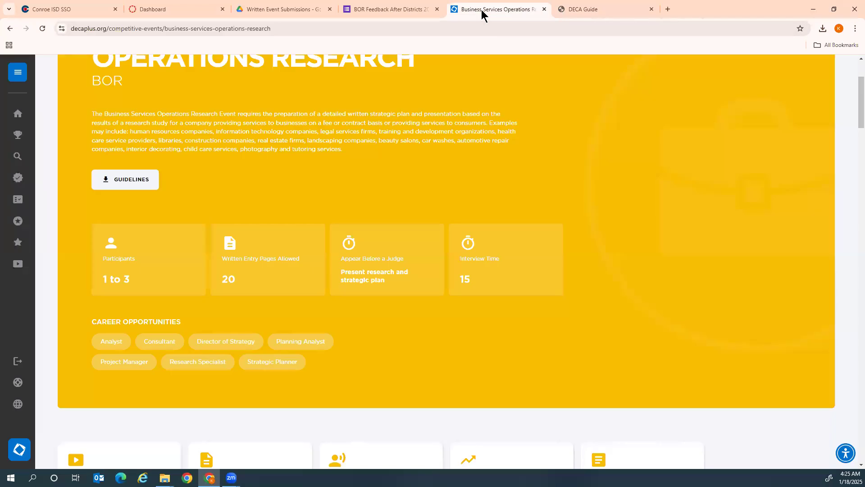
pyautogui.click(350, 14)
pyautogui.moveTo(409, 412); pyautogui.dragTo(408, 405)
pyautogui.write('Findings of the research study')
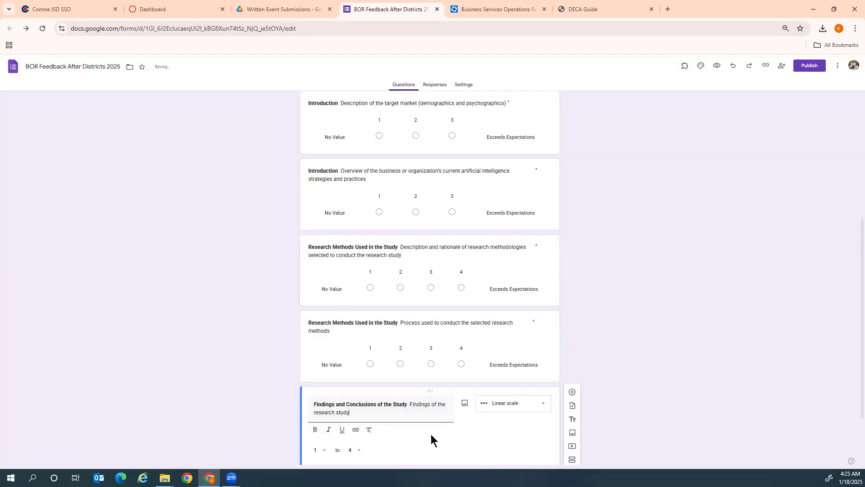
# Duplicate the Findings and Conclusions question and replace its description with the evaluation form's "Conclusions based on the findings"
pyautogui.scroll(-2, 430, 434)
pyautogui.click(370, 425)
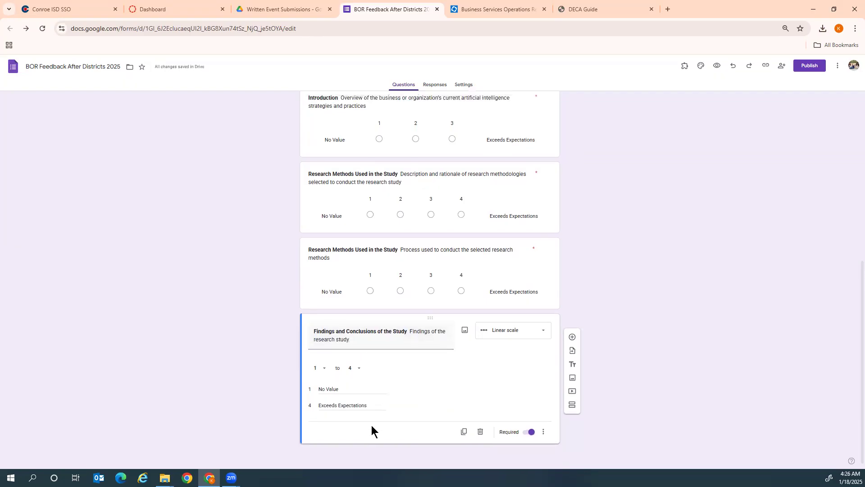
pyautogui.click(463, 432)
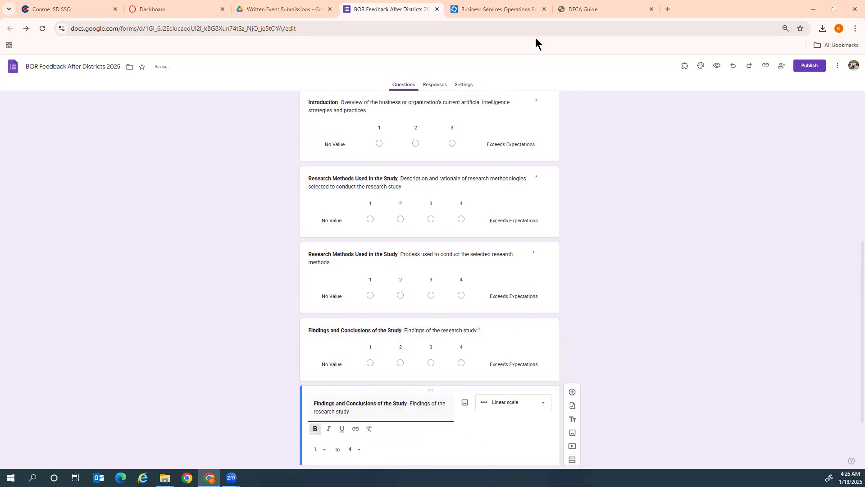
pyautogui.click(592, 6)
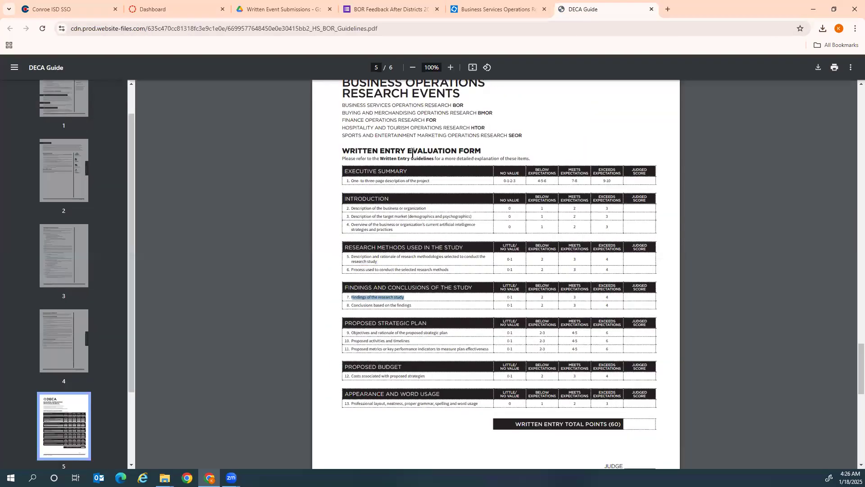
pyautogui.moveTo(414, 306); pyautogui.dragTo(353, 307)
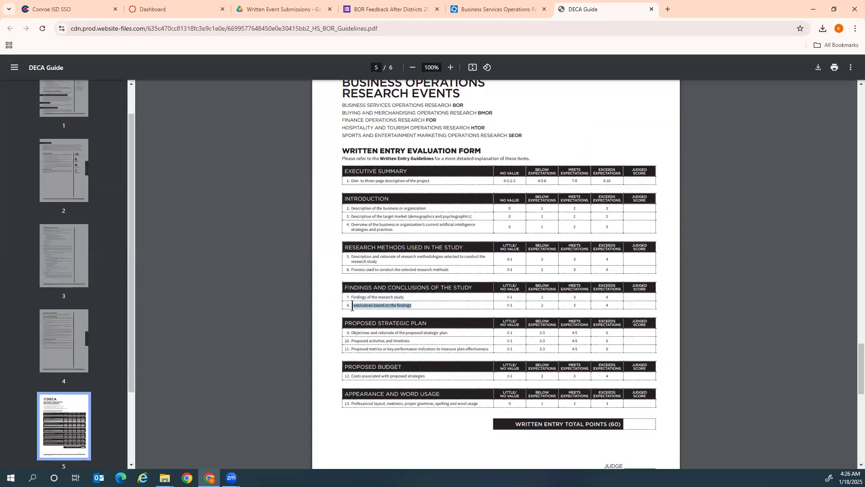
pyautogui.click(406, 7)
pyautogui.moveTo(374, 411); pyautogui.dragTo(408, 404)
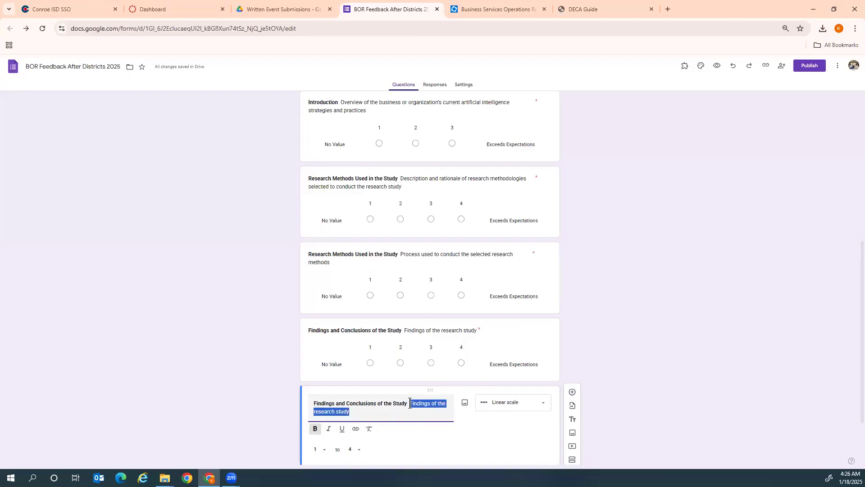
pyautogui.write('Conclusions based on the findings')
# Duplicate the second Findings and Conclusions question and change its bold heading to "Proposed Strategic Plan"
pyautogui.scroll(-2, 416, 364)
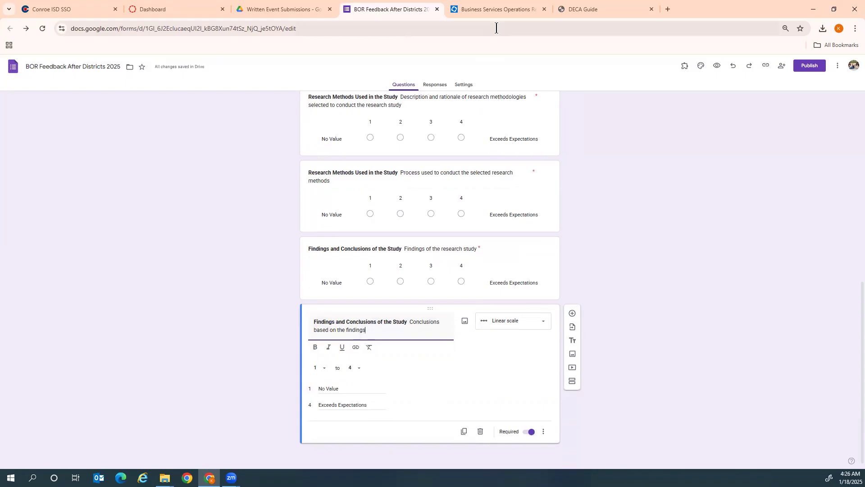
pyautogui.click(464, 431)
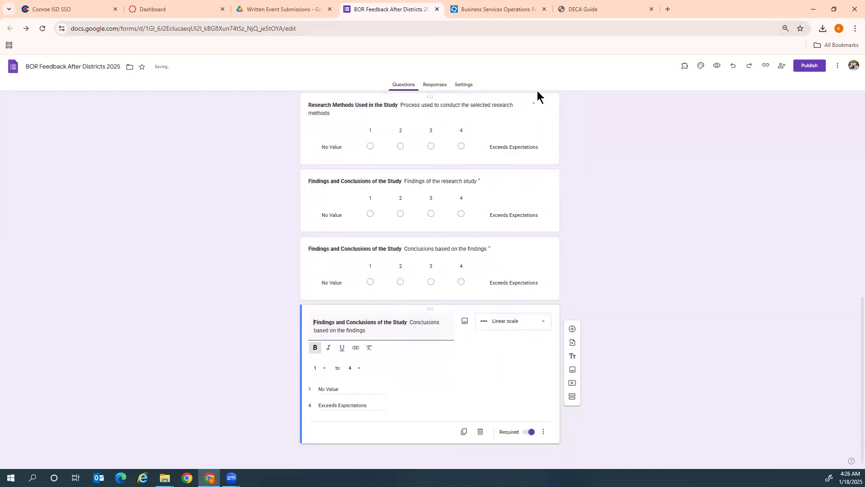
pyautogui.click(588, 10)
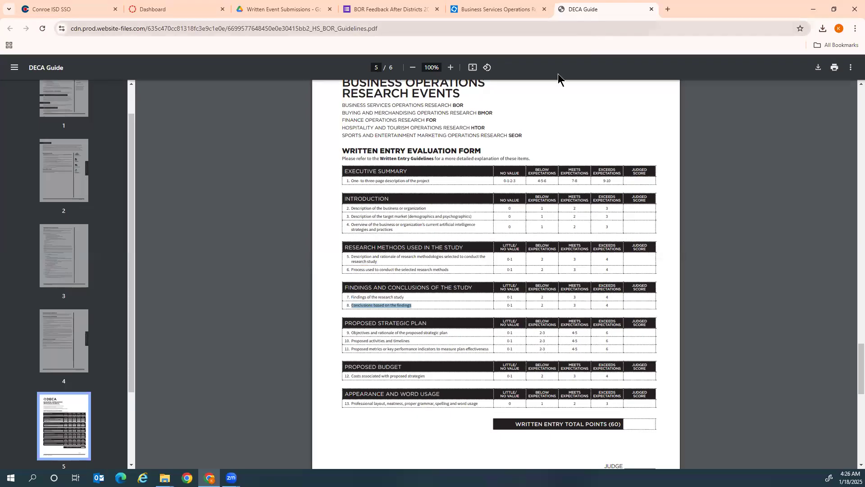
pyautogui.click(406, 9)
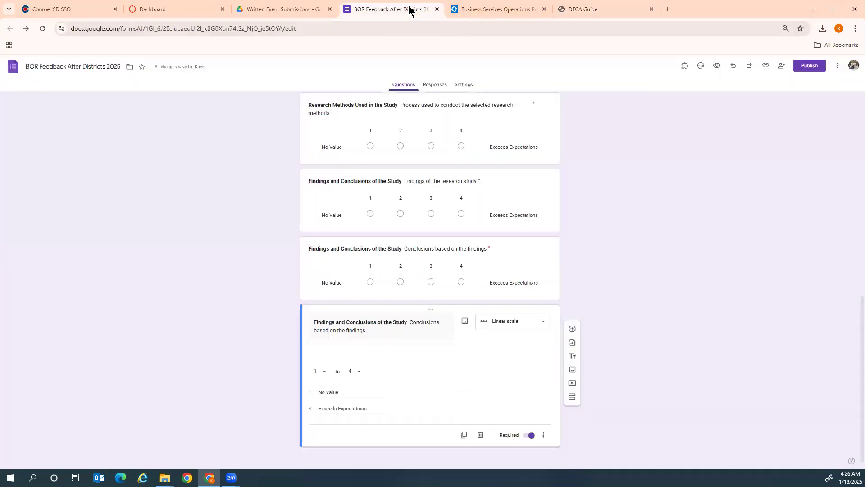
pyautogui.click(574, 11)
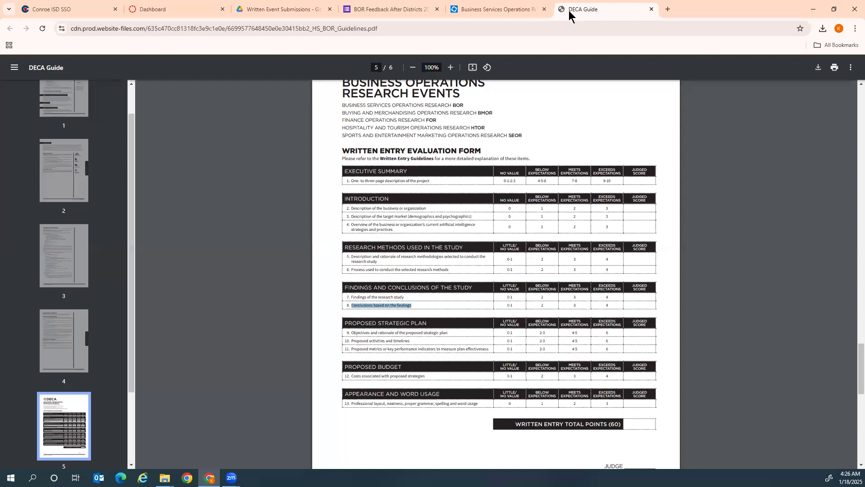
pyautogui.click(406, 10)
pyautogui.moveTo(408, 320); pyautogui.dragTo(314, 321)
pyautogui.write('Proposed Conclusions based on the findings')
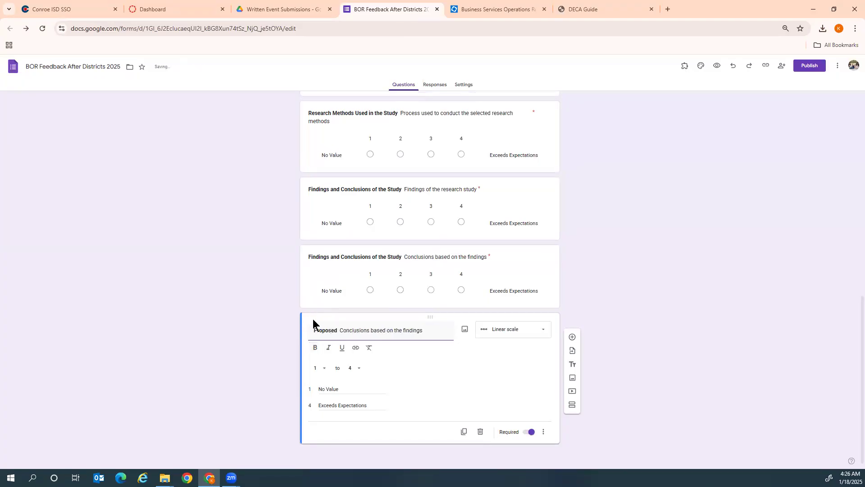
pyautogui.write(' Star')
pyautogui.press('BackSpace')
pyautogui.press('BackSpace')
pyautogui.write('rategic Plan')
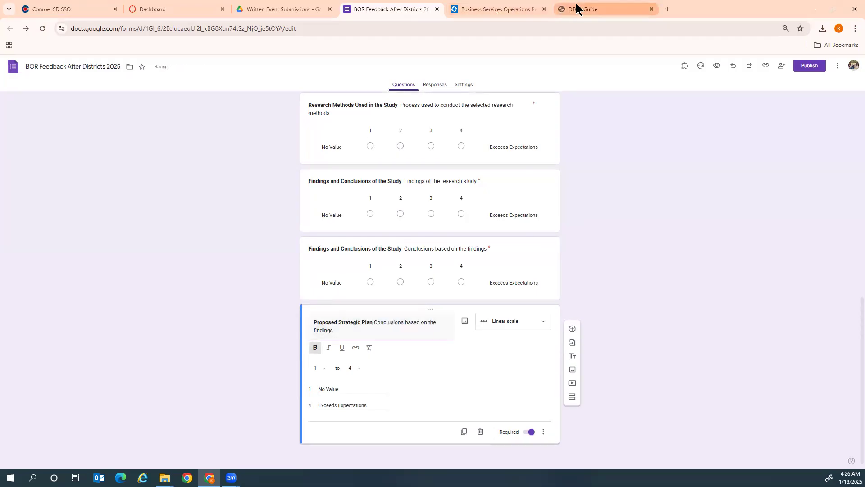
# Replace the question's description with the form's "Objectives and rationale of the proposed strategic plan" and set its scale maximum to 6
pyautogui.click(577, 8)
pyautogui.moveTo(449, 331); pyautogui.dragTo(353, 331)
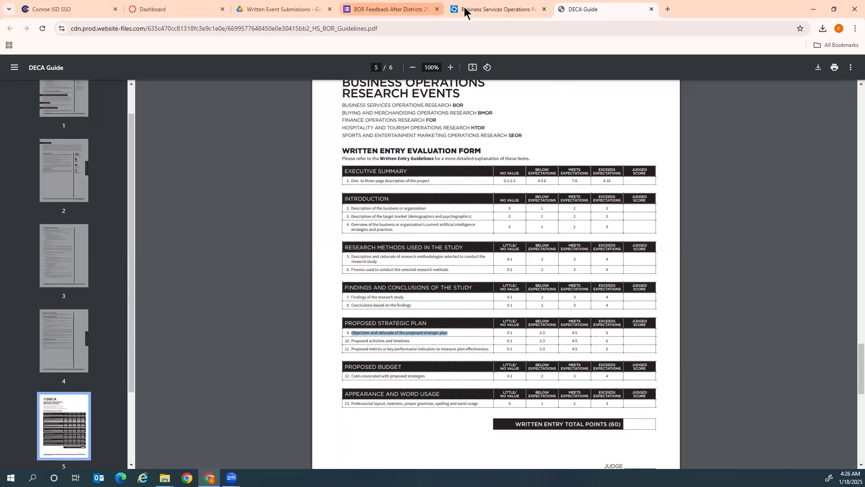
pyautogui.click(383, 9)
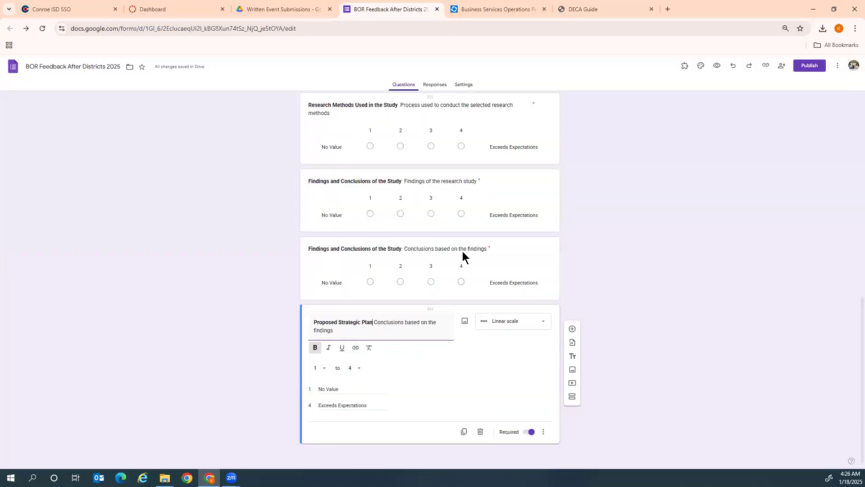
pyautogui.keyDown('shift'); pyautogui.click(374, 323); pyautogui.keyUp('shift')
pyautogui.write('Objectives and rationale of the proposed strategic plan')
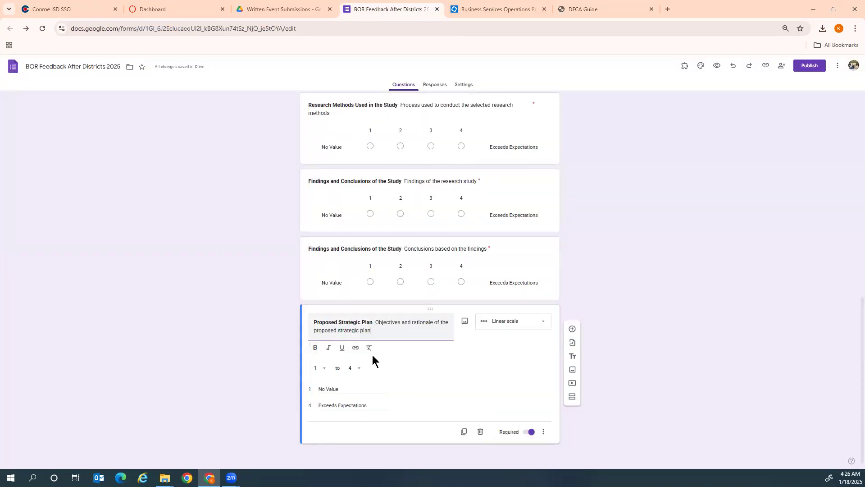
pyautogui.click(360, 367)
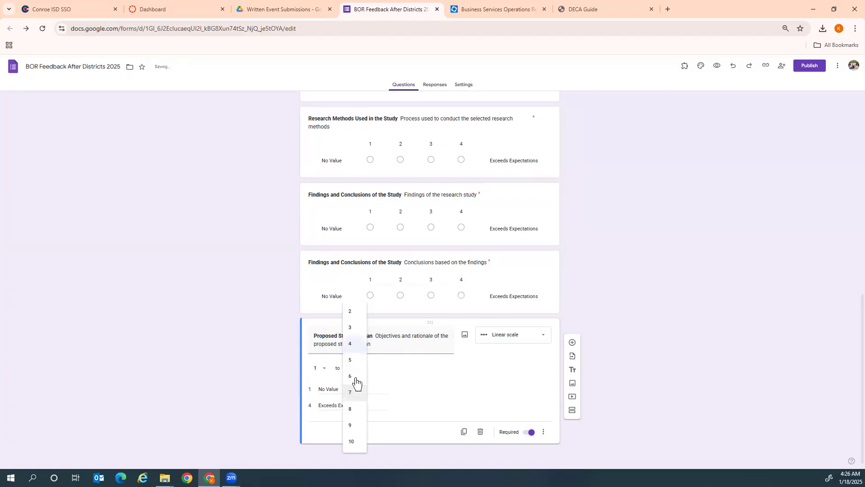
pyautogui.press('Return')
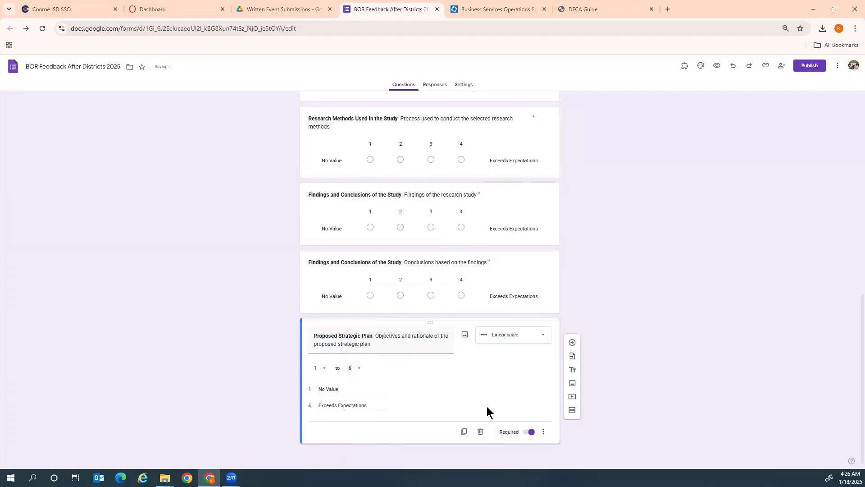
# Duplicate the Proposed Strategic Plan question and replace its description with the evaluation form's "Proposed activities and timelines"
pyautogui.click(464, 433)
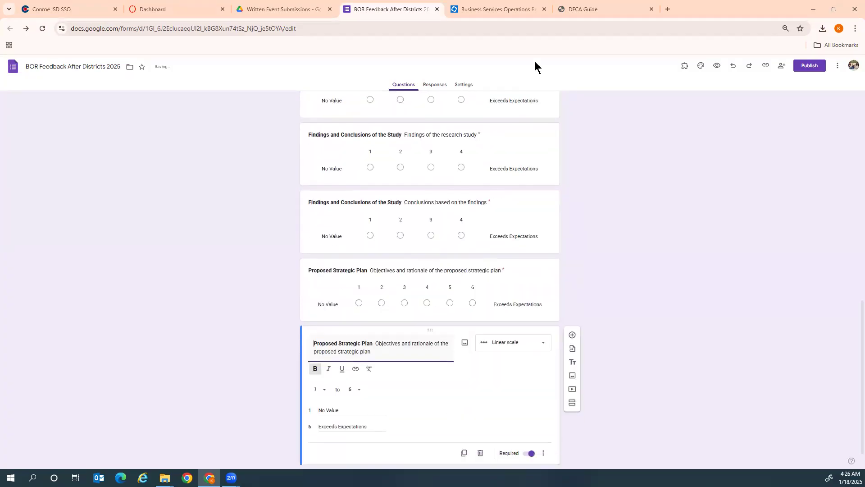
pyautogui.click(496, 9)
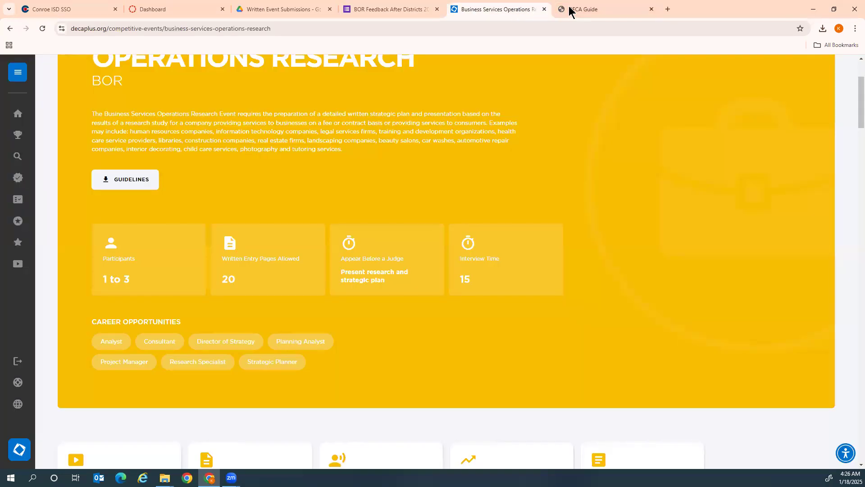
pyautogui.click(570, 10)
pyautogui.moveTo(409, 342); pyautogui.dragTo(356, 342)
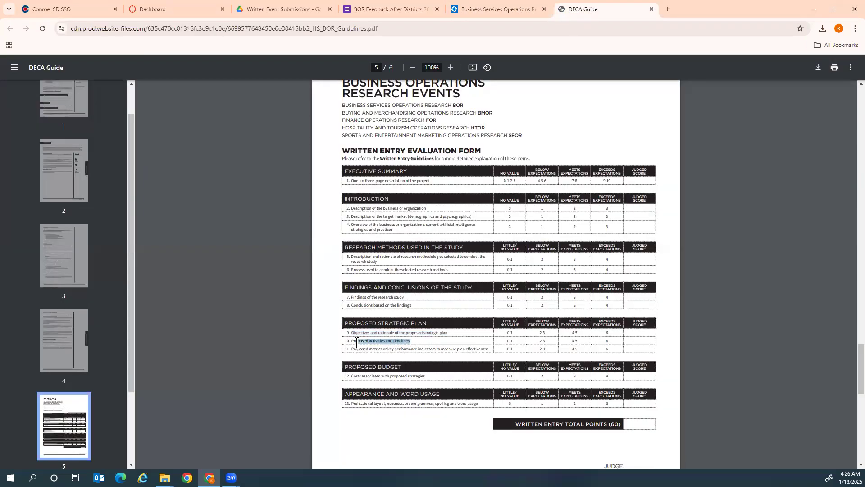
pyautogui.click(404, 7)
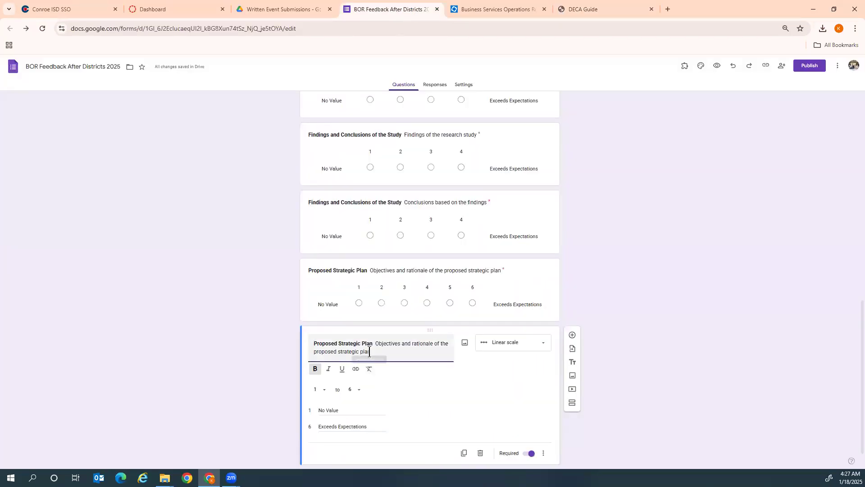
pyautogui.moveTo(371, 352); pyautogui.dragTo(375, 344)
pyautogui.write('Proposed activities and timelines')
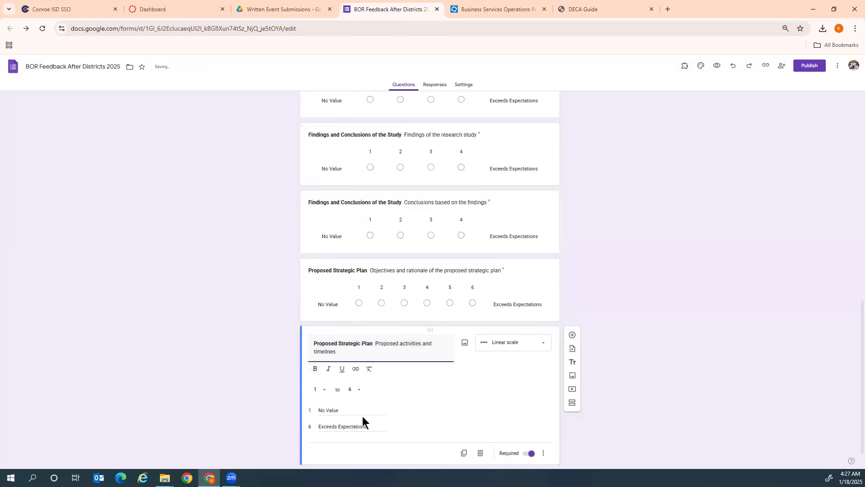
# Duplicate the second Proposed Strategic Plan question and replace its description with the form's "Proposed metrics or key performance indicators to measure plan effectiveness"
pyautogui.click(591, 11)
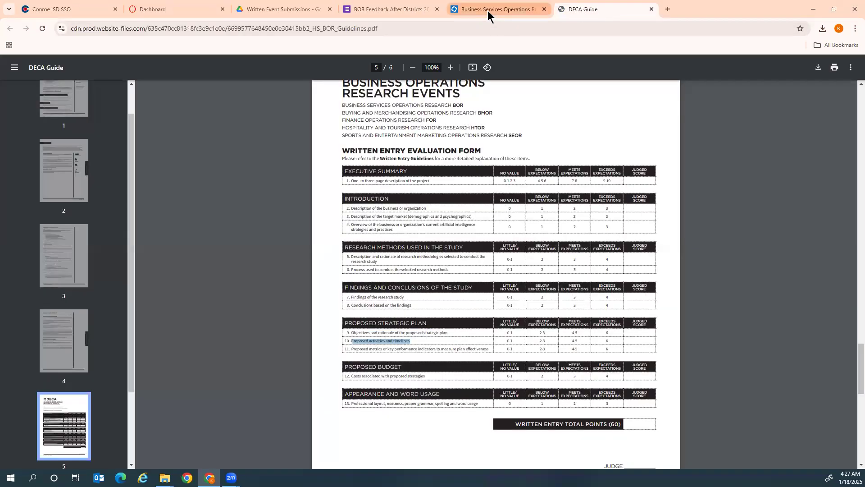
pyautogui.click(405, 9)
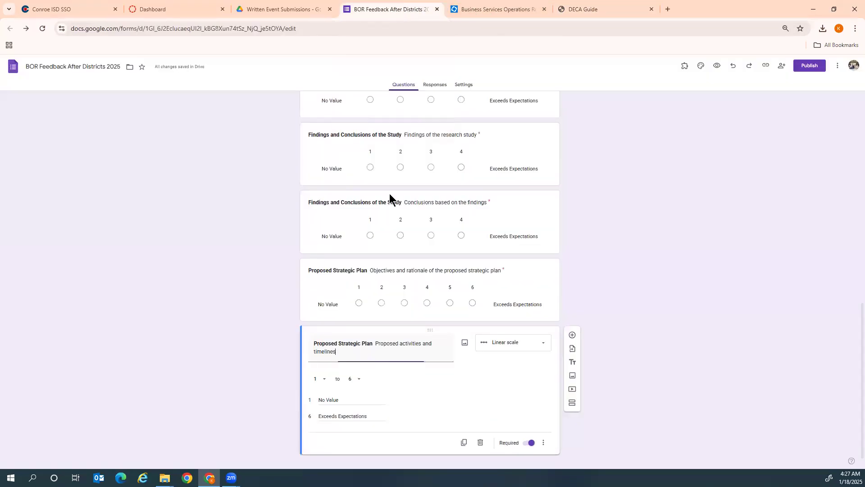
pyautogui.click(463, 452)
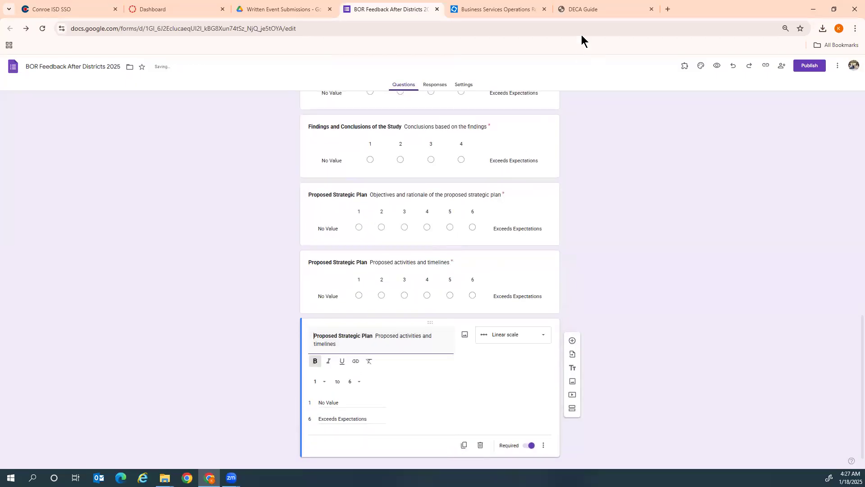
pyautogui.click(586, 9)
pyautogui.moveTo(491, 349); pyautogui.dragTo(350, 351)
pyautogui.hotkey('ctrl', 'c')
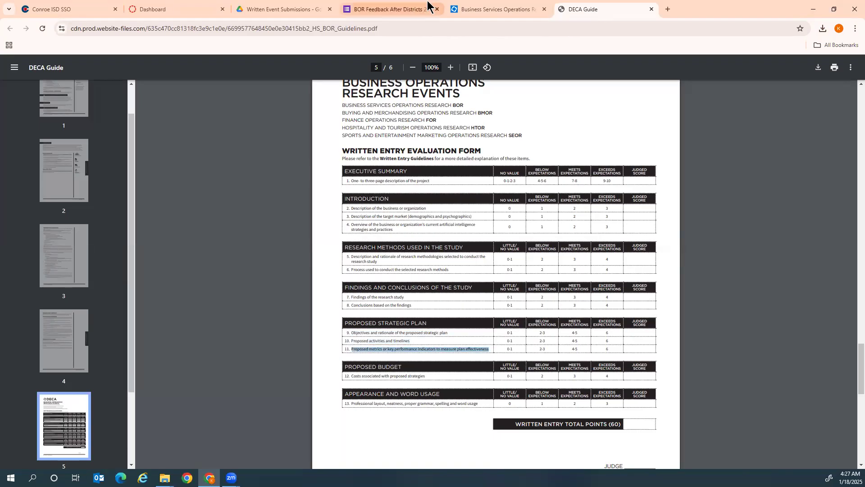
pyautogui.click(458, 8)
pyautogui.click(430, 9)
pyautogui.moveTo(352, 345); pyautogui.dragTo(372, 339)
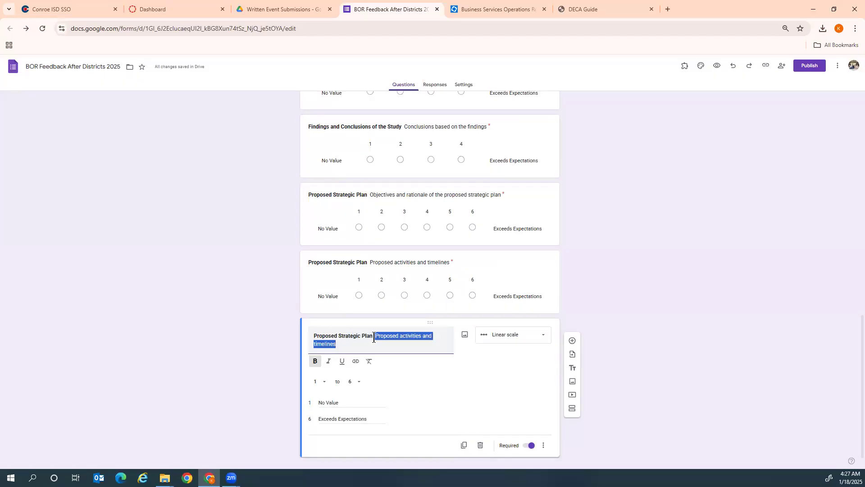
pyautogui.hotkey('ctrl', 'v')
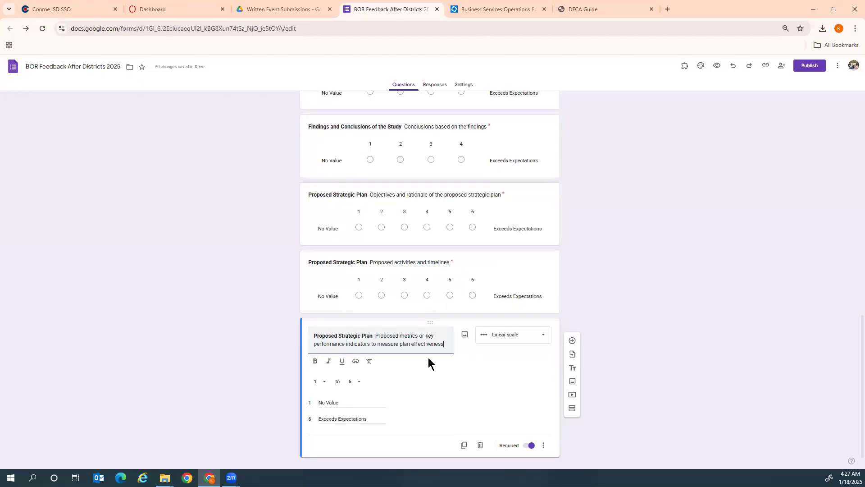
# Duplicate the last Proposed Strategic Plan question and change the copy's bold heading to "Proposed Budget"
pyautogui.click(573, 9)
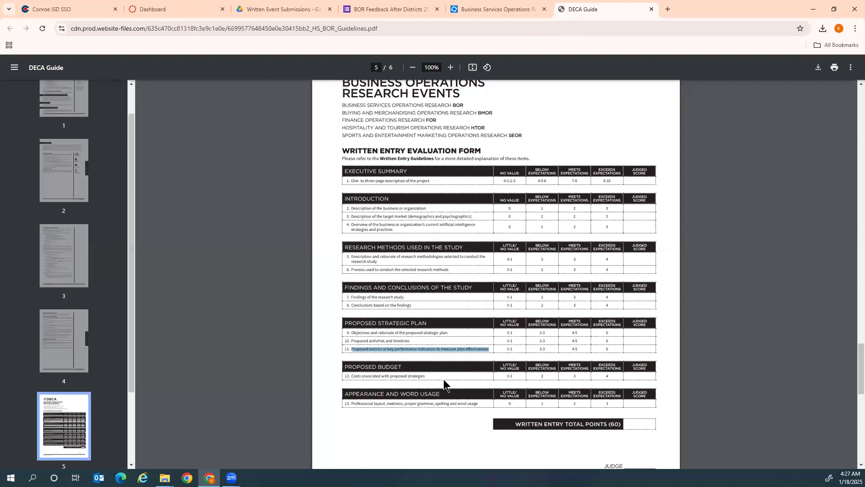
pyautogui.click(397, 9)
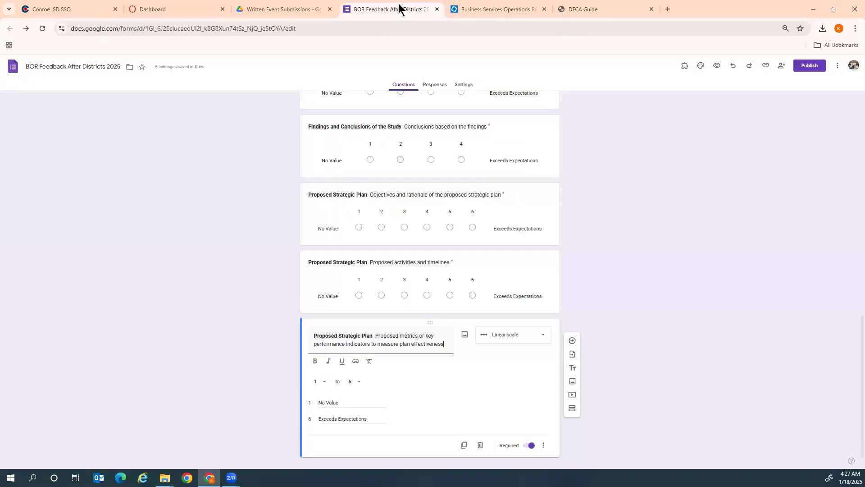
pyautogui.click(473, 10)
pyautogui.click(568, 9)
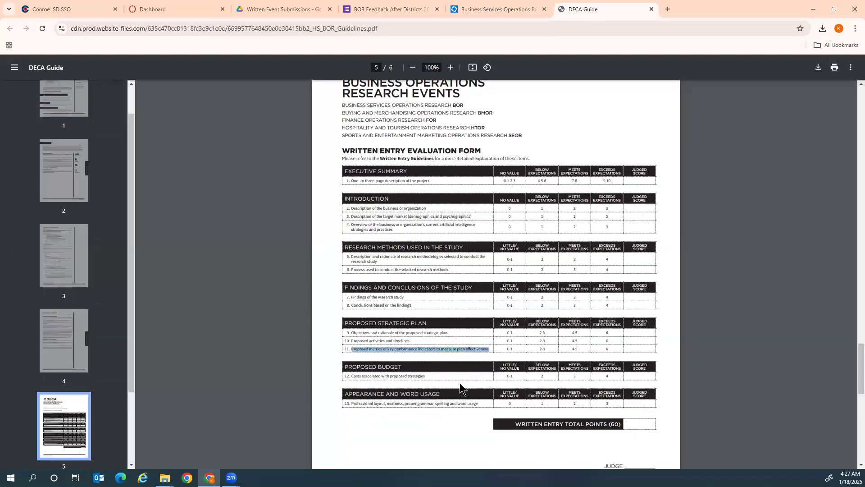
pyautogui.click(390, 11)
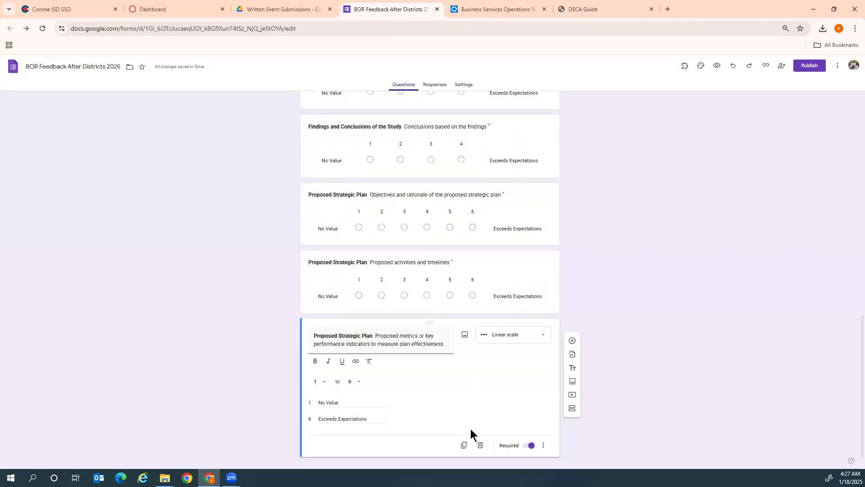
pyautogui.click(464, 448)
pyautogui.click(563, 8)
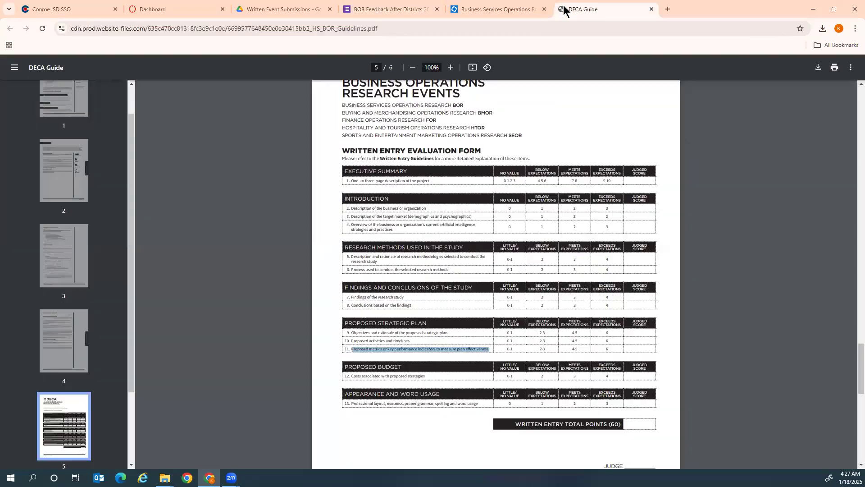
pyautogui.click(499, 12)
pyautogui.click(380, 10)
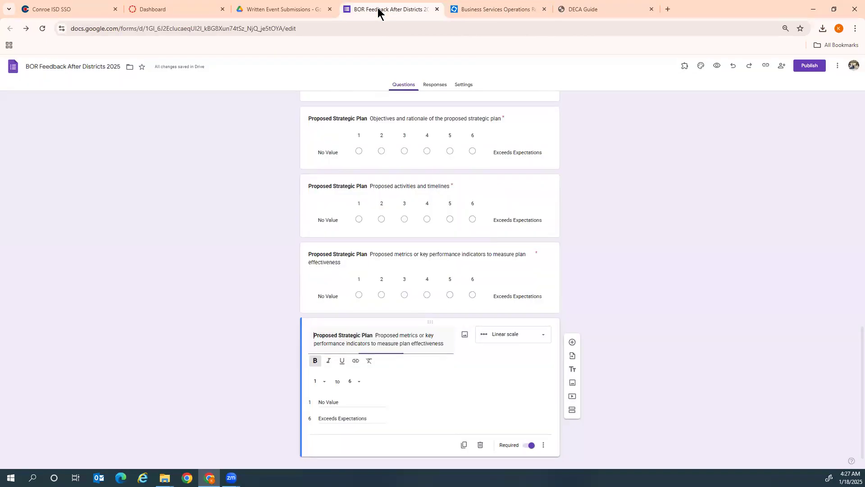
pyautogui.moveTo(371, 334); pyautogui.dragTo(341, 334)
pyautogui.press('BackSpace')
pyautogui.press('BackSpace')
pyautogui.write('Budget')
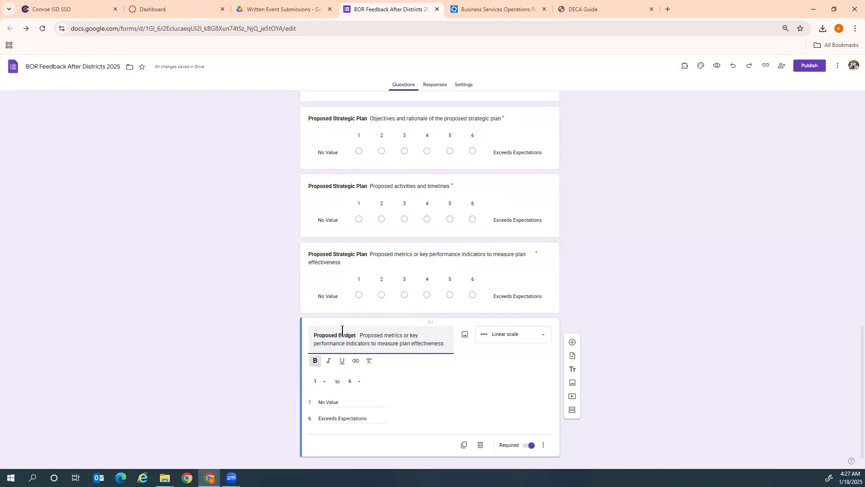
# Replace the Proposed Budget description with the evaluation form's "Costs associated with proposed strategies" and set the scale maximum to 4
pyautogui.click(597, 9)
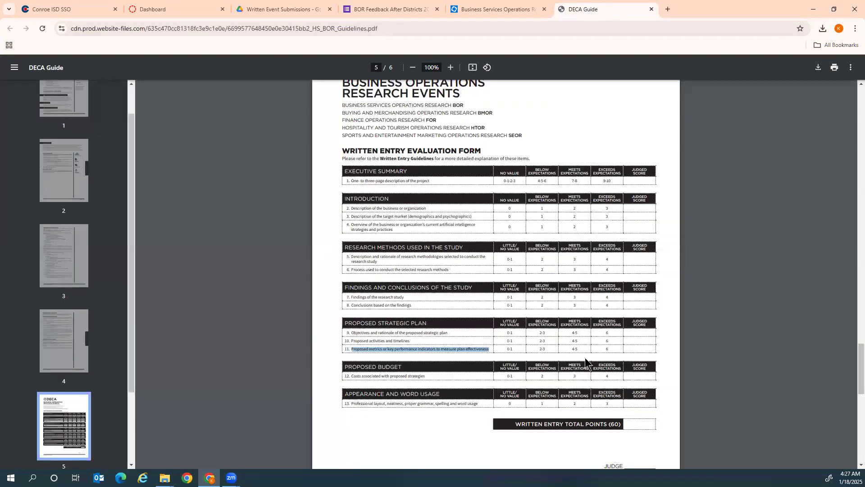
pyautogui.moveTo(430, 376); pyautogui.dragTo(352, 377)
pyautogui.hotkey('ctrl', 'c')
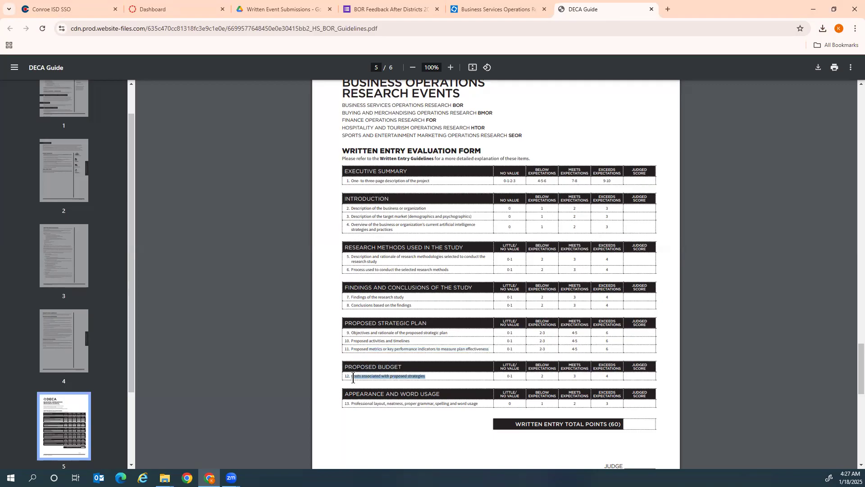
pyautogui.click(378, 4)
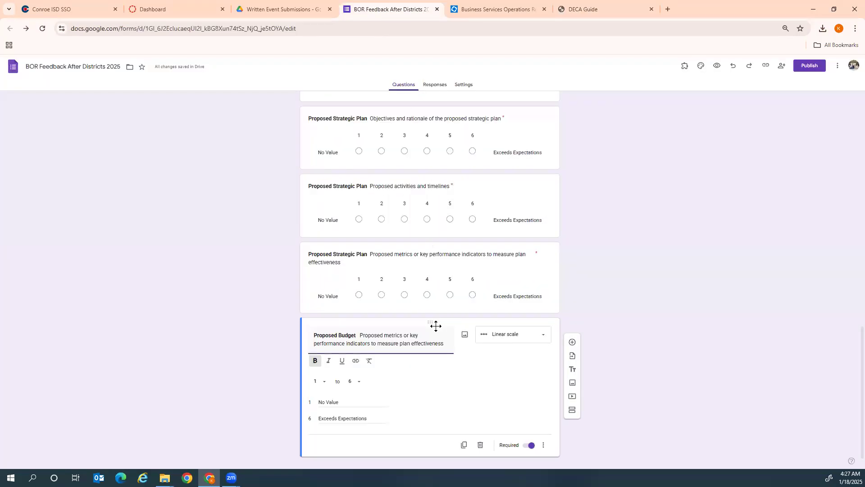
pyautogui.moveTo(445, 345); pyautogui.dragTo(361, 329)
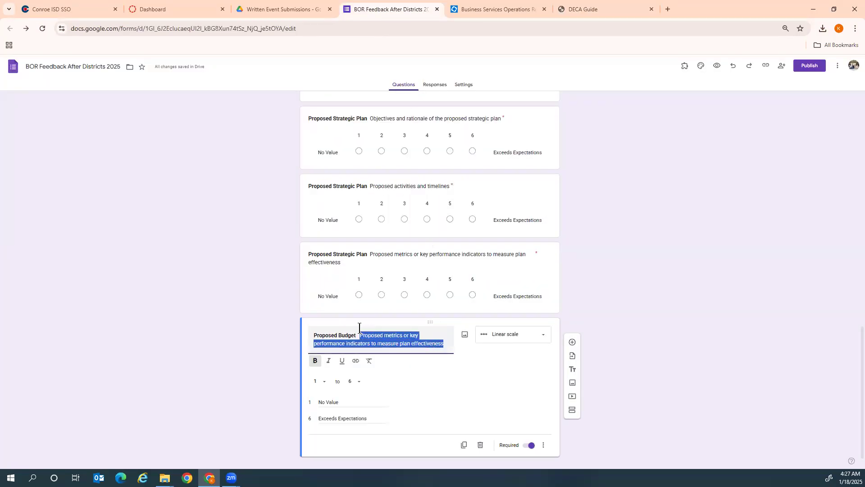
pyautogui.hotkey('ctrl', 'v')
pyautogui.click(572, 9)
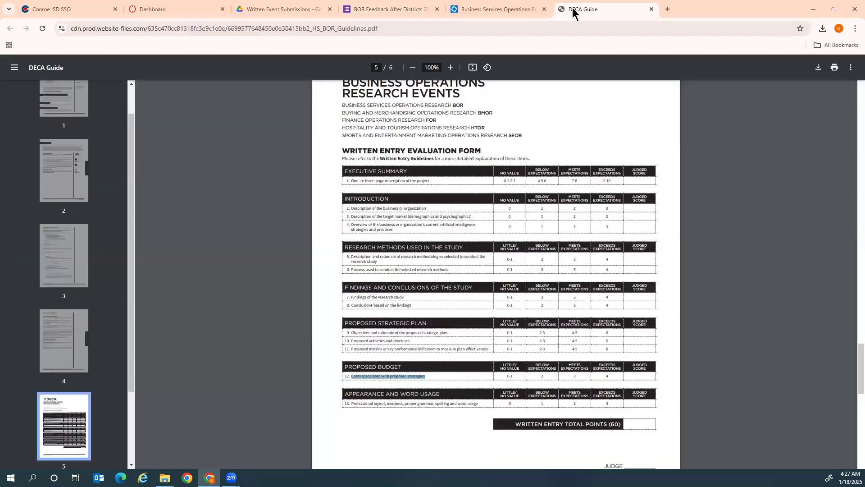
pyautogui.click(396, 9)
pyautogui.click(354, 382)
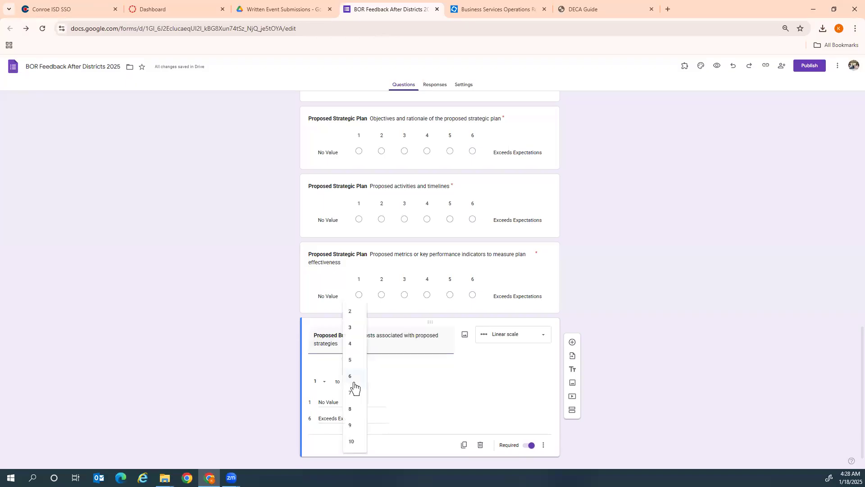
pyautogui.click(370, 342)
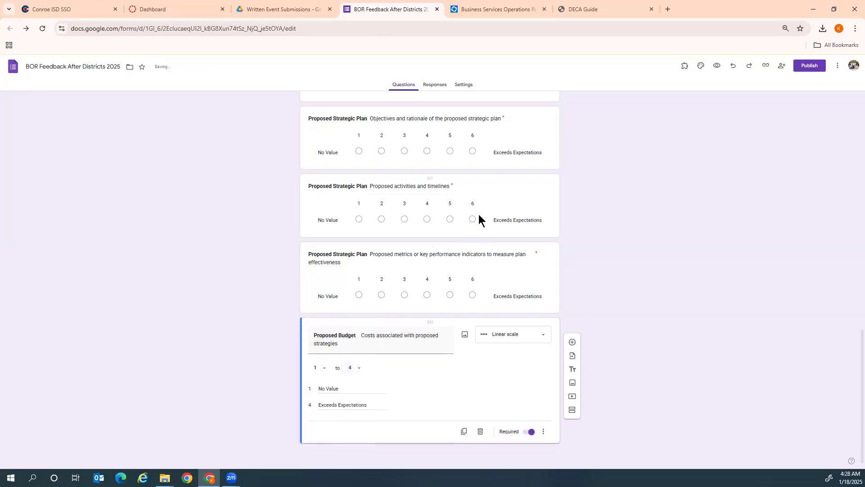
# Duplicate the Proposed Budget question and change the copy's bold heading to "Appearance and Word Usage", correcting its spelling
pyautogui.click(580, 9)
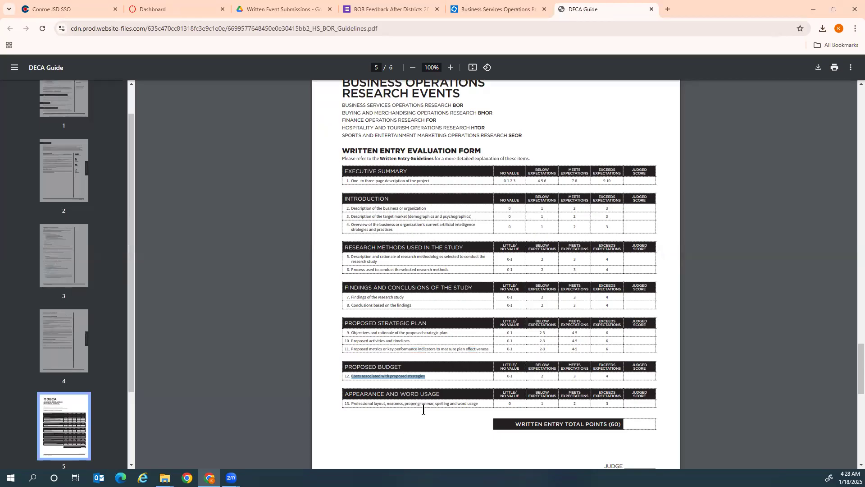
pyautogui.click(392, 9)
pyautogui.click(464, 432)
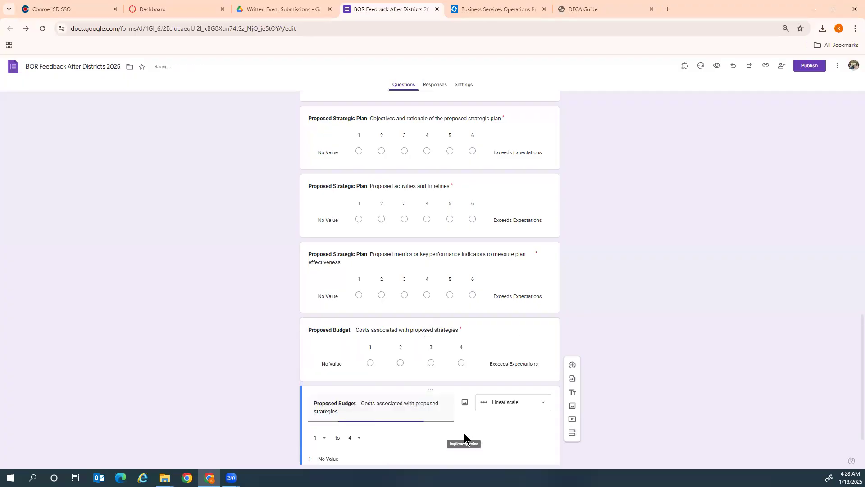
pyautogui.click(564, 12)
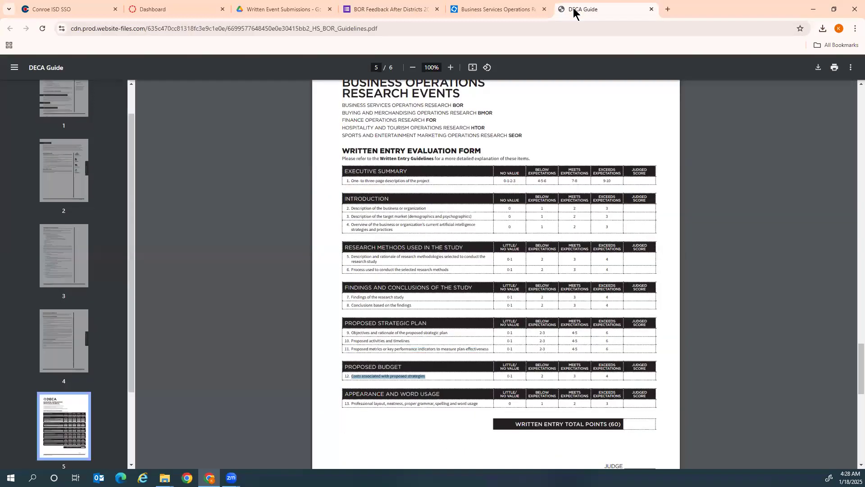
pyautogui.click(398, 9)
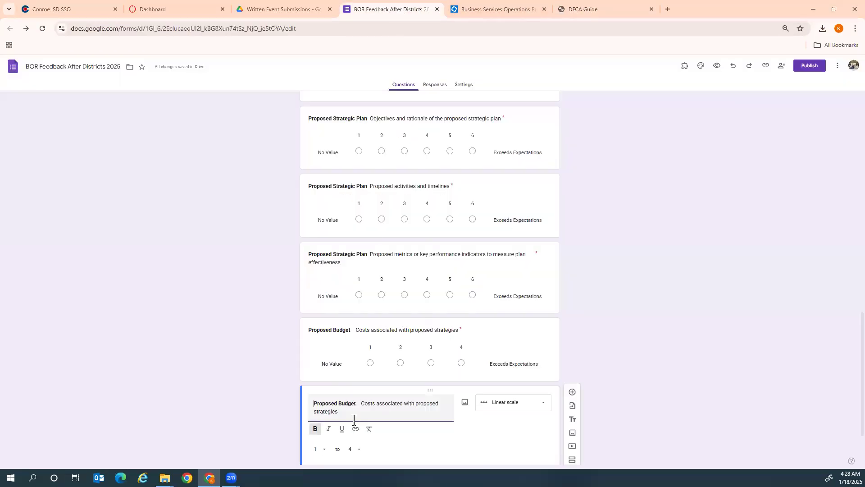
pyautogui.moveTo(355, 404); pyautogui.dragTo(309, 401)
pyautogui.write('Apparence')
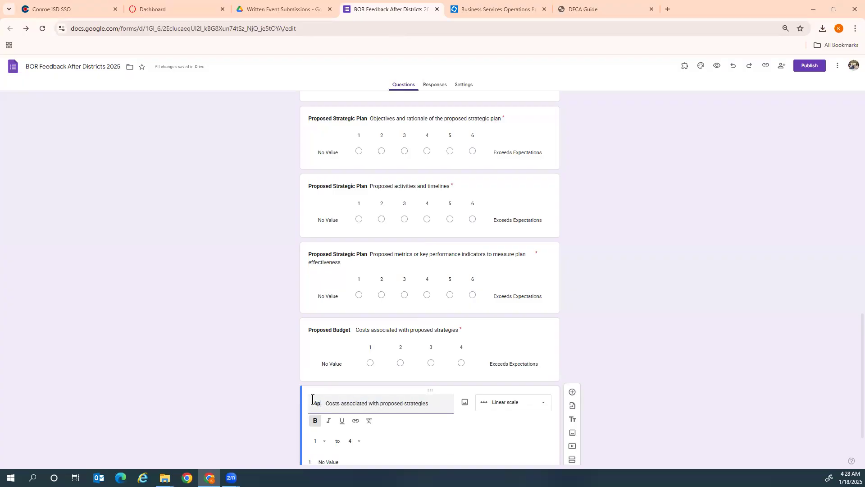
pyautogui.write(' and Word Usage')
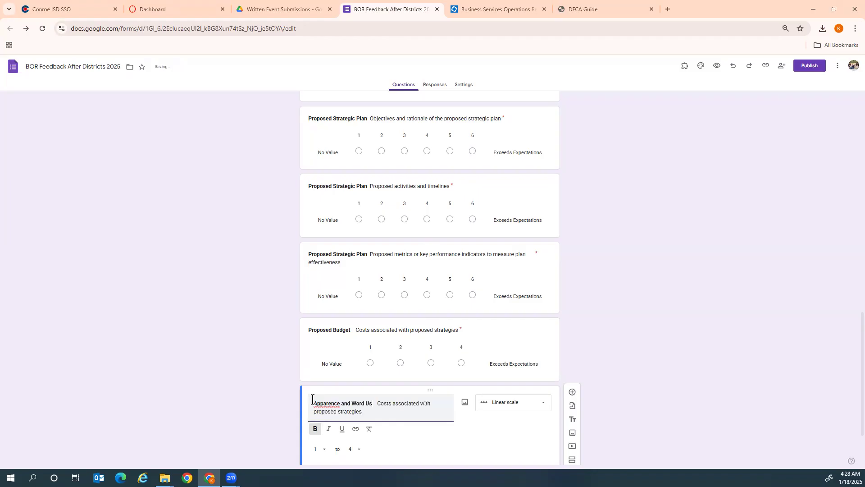
pyautogui.rightClick(321, 399)
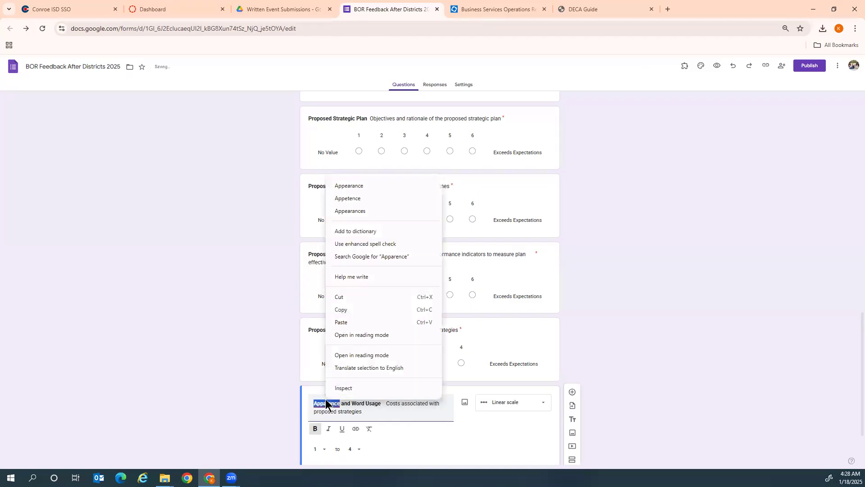
pyautogui.click(362, 187)
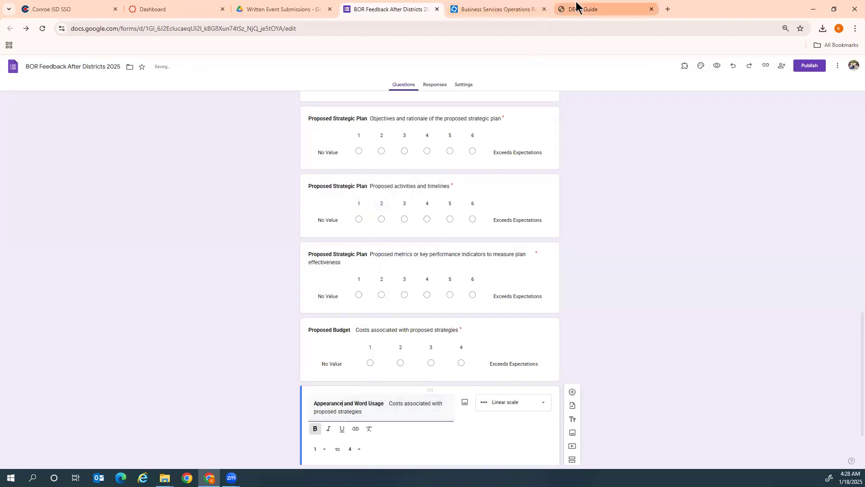
pyautogui.click(517, 10)
pyautogui.click(564, 12)
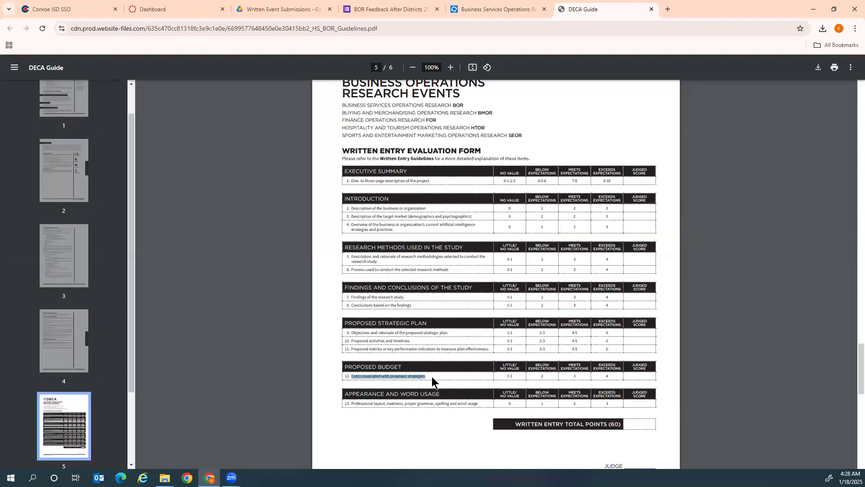
pyautogui.click(422, 401)
pyautogui.moveTo(479, 403); pyautogui.dragTo(346, 403)
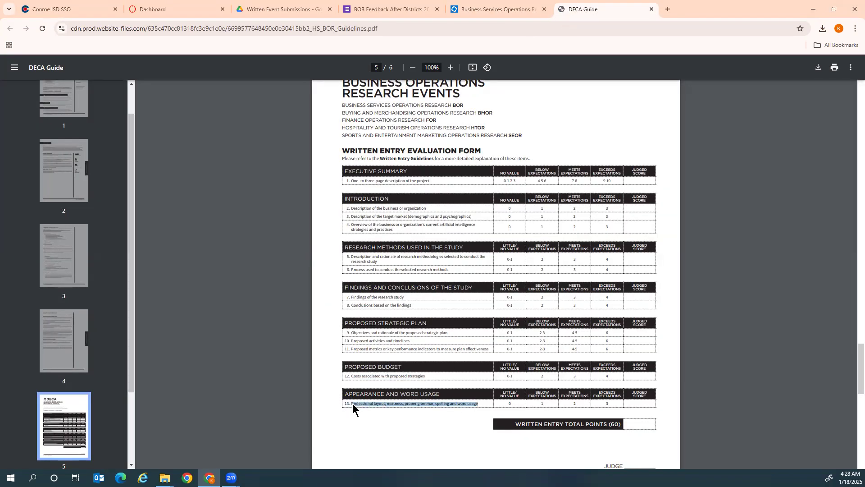
pyautogui.rightClick(354, 404)
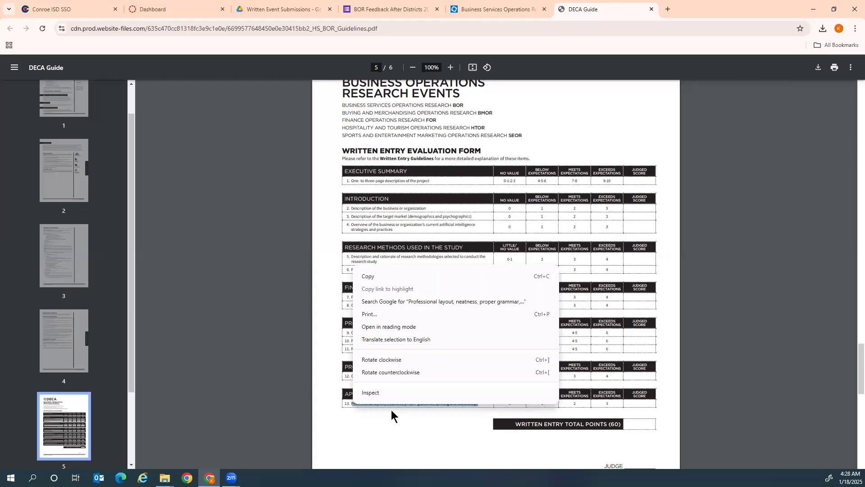
pyautogui.click(410, 9)
pyautogui.click(410, 9)
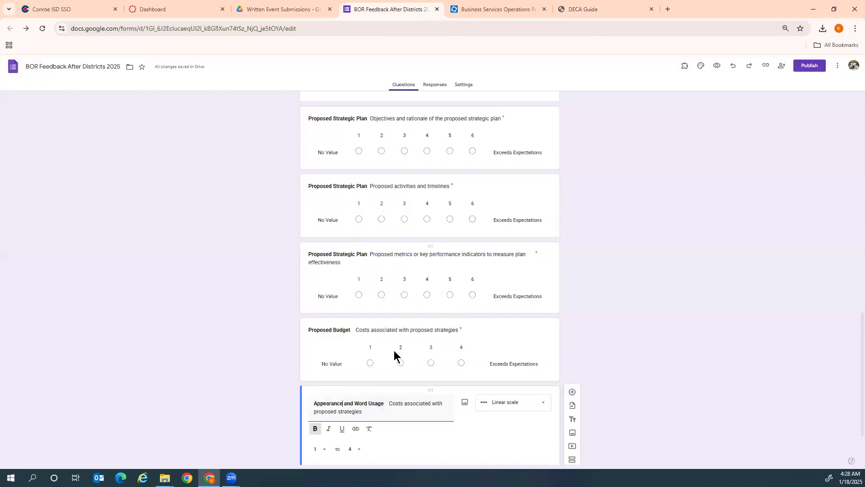
pyautogui.moveTo(379, 413); pyautogui.dragTo(389, 403)
pyautogui.click(390, 404)
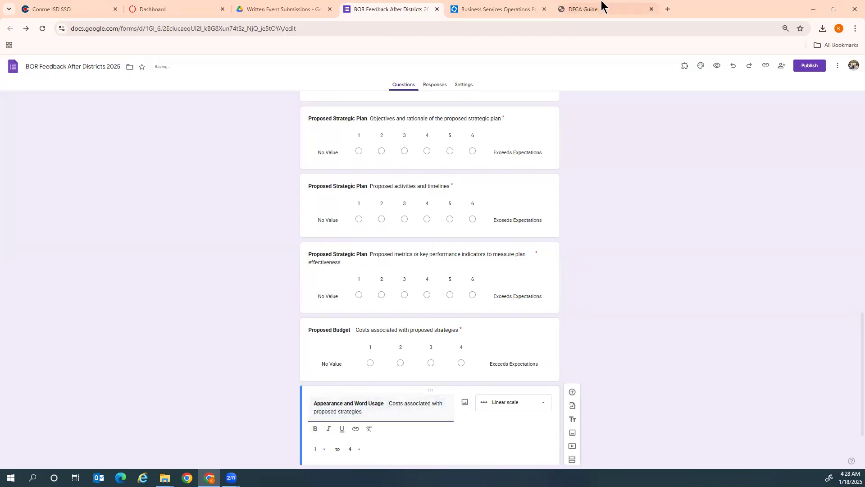
# Replace the question's description with the evaluation form's "Professional layout, neatness, proper grammar, spelling and word usage" and set the scale maximum to 3
pyautogui.click(613, 9)
pyautogui.click(451, 406)
pyautogui.moveTo(479, 404); pyautogui.dragTo(354, 402)
pyautogui.hotkey('ctrl', 'c')
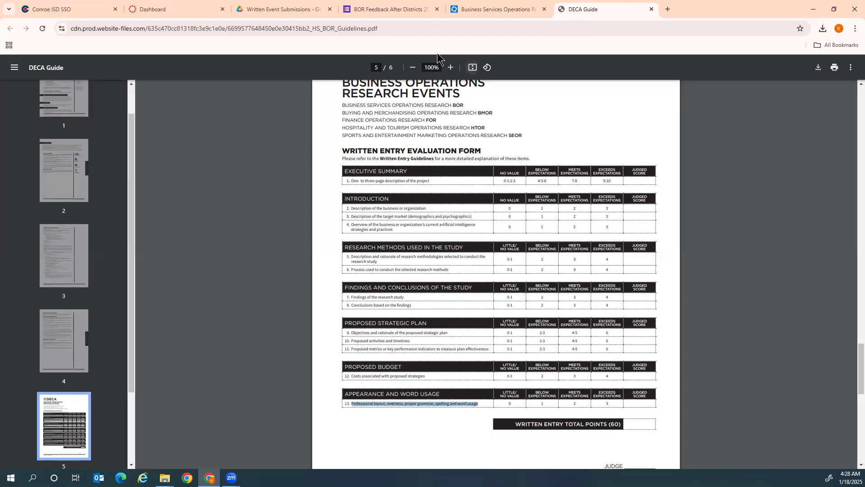
pyautogui.click(408, 9)
pyautogui.moveTo(386, 412); pyautogui.dragTo(398, 403)
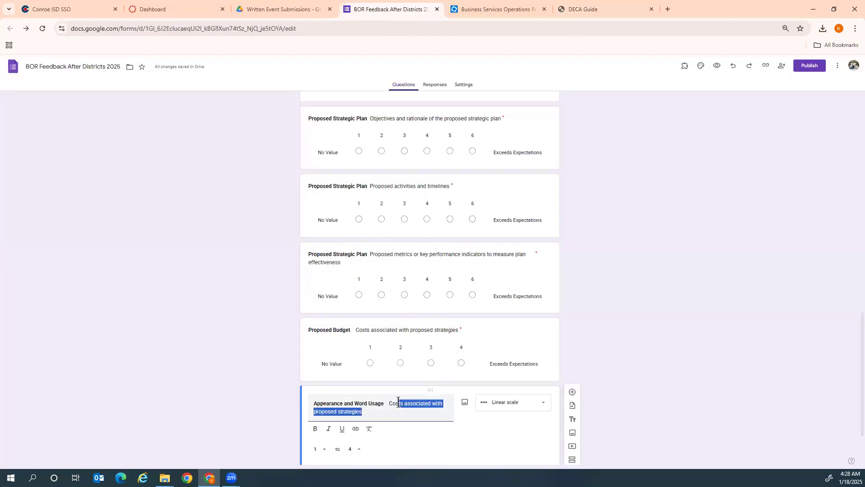
pyautogui.hotkey('ctrl', 'v')
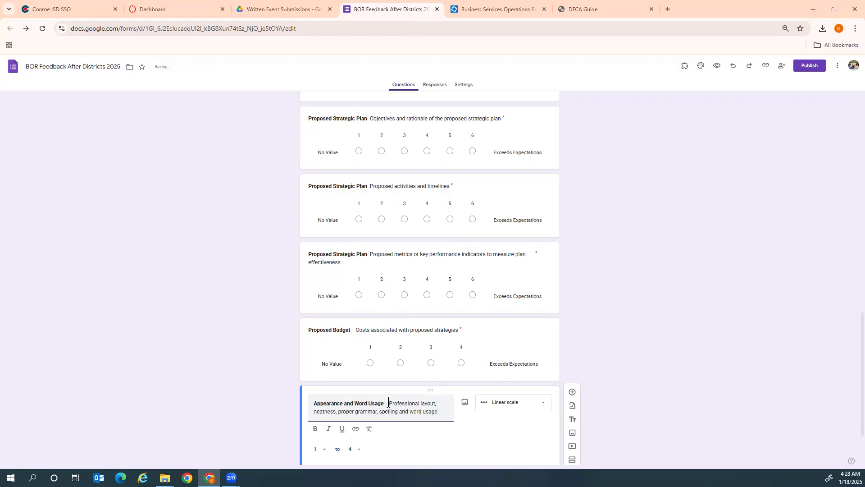
pyautogui.press('BackSpace')
pyautogui.scroll(-2, 643, 318)
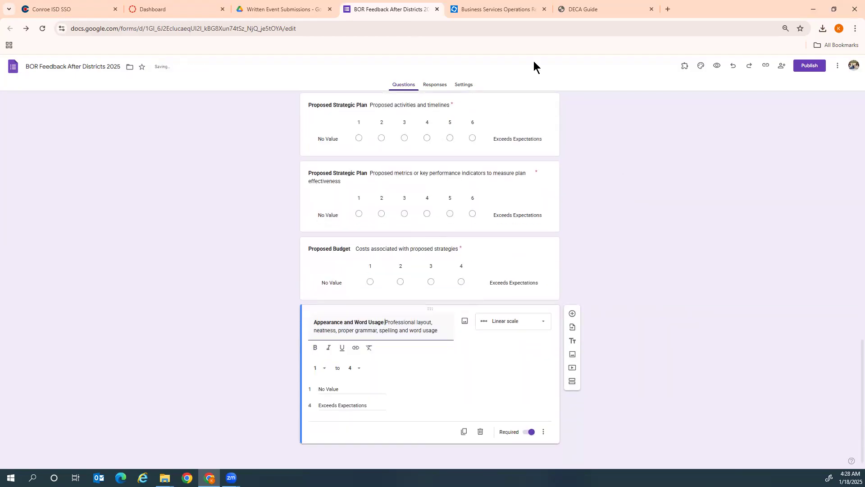
pyautogui.click(356, 369)
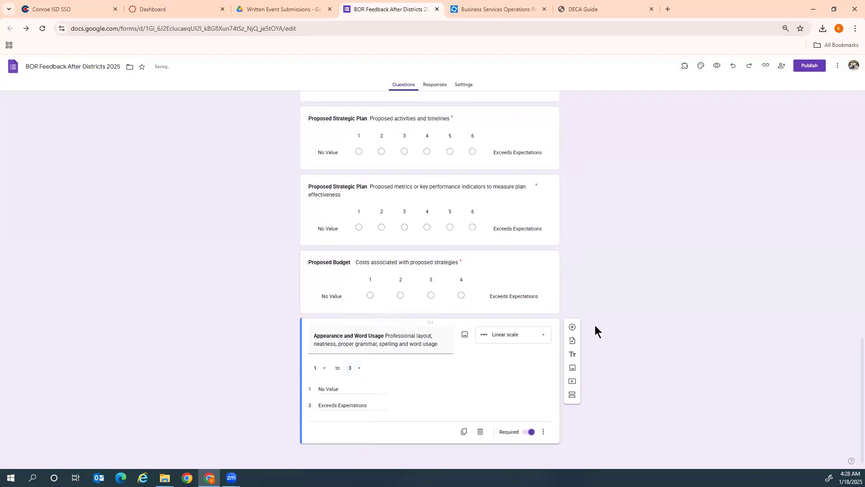
# Add a short-answer question reading "What are some things that you really loved about the project" after the Appearance and Word Usage question
pyautogui.click(573, 328)
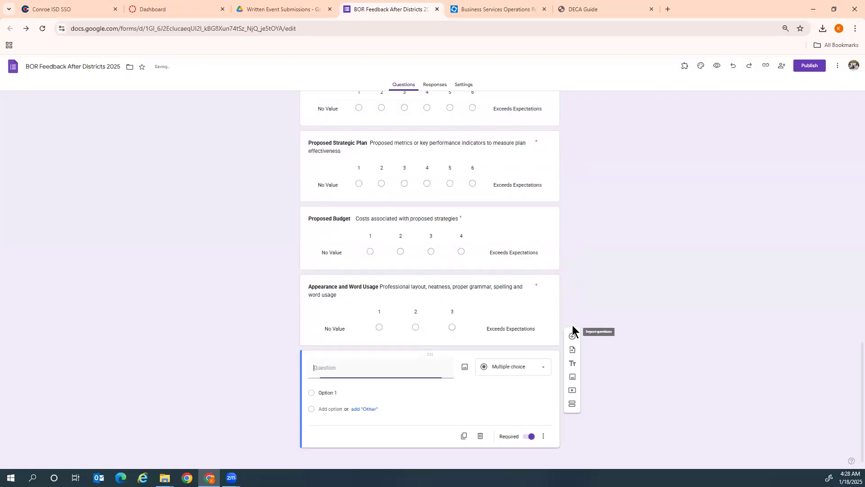
pyautogui.click(511, 368)
pyautogui.click(510, 239)
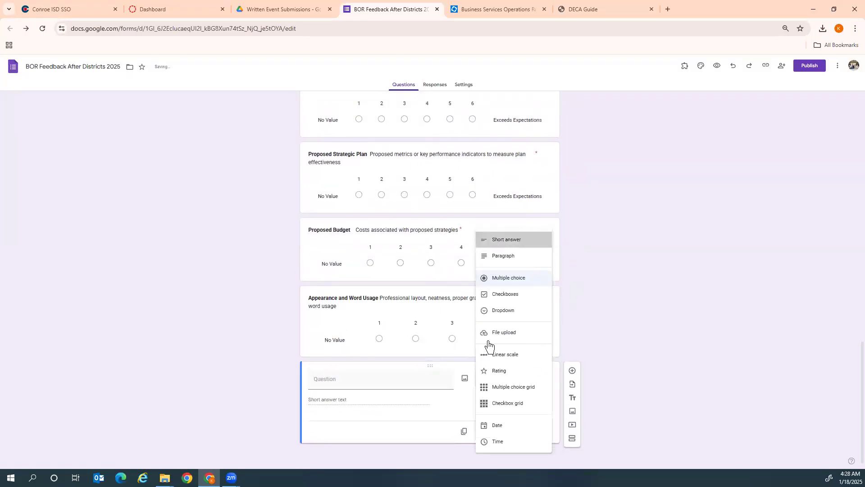
pyautogui.click(366, 375)
pyautogui.write('What')
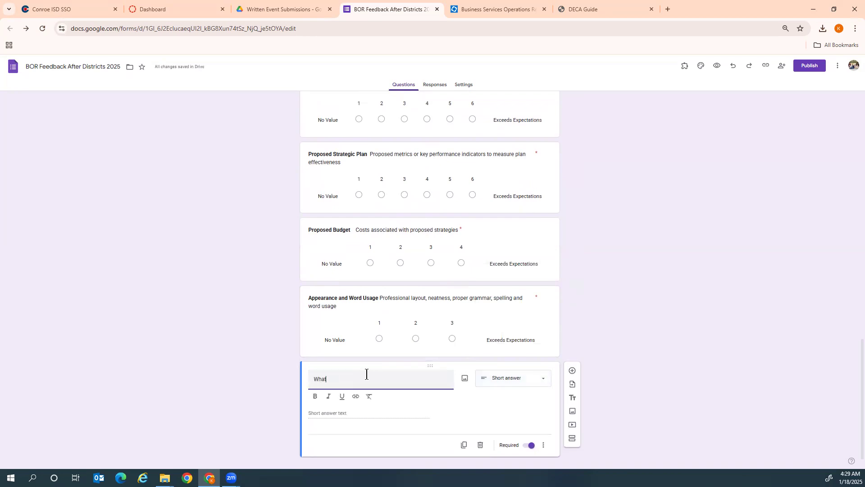
pyautogui.write(' are some things that you really loved about the project')
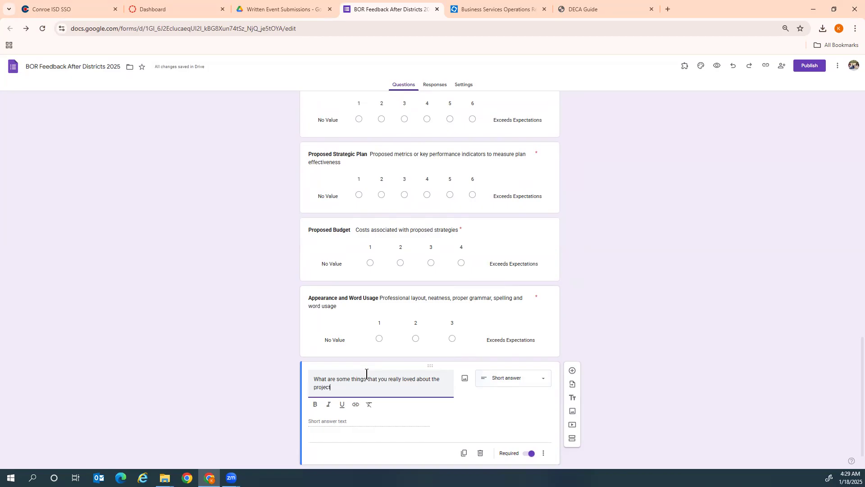
# Add a paragraph question reading "What are some things that may have been confusing or didnt make senes?"
pyautogui.click(572, 371)
pyautogui.write('What are some things that may have been confusing or')
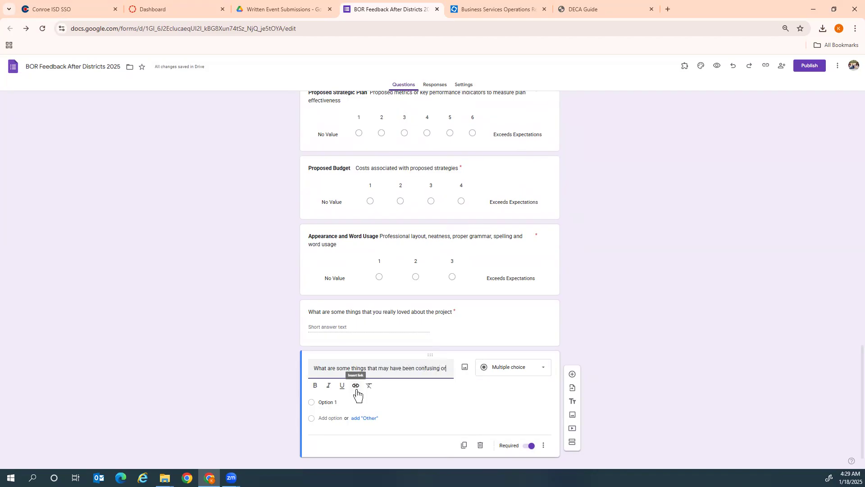
pyautogui.write('didnt make senes?')
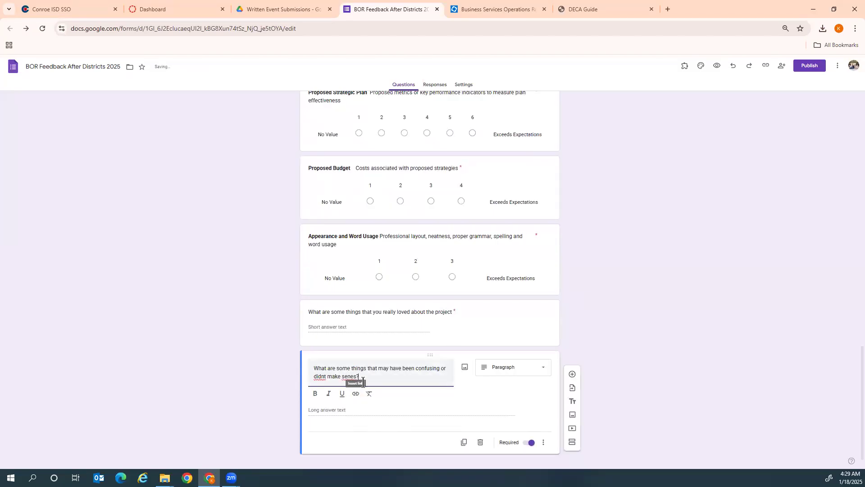
# Correct the spelling in the last question so that it ends with "didn't make sense?"
pyautogui.rightClick(348, 375)
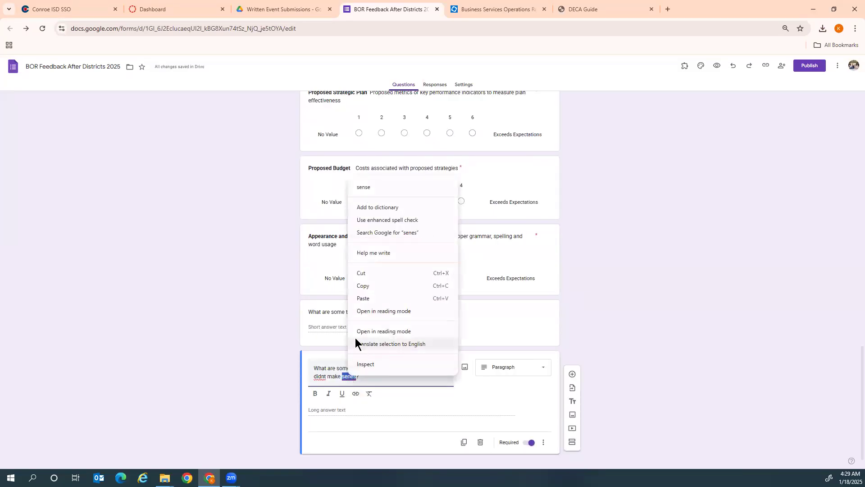
pyautogui.click(371, 180)
pyautogui.scroll(-1, 469, 391)
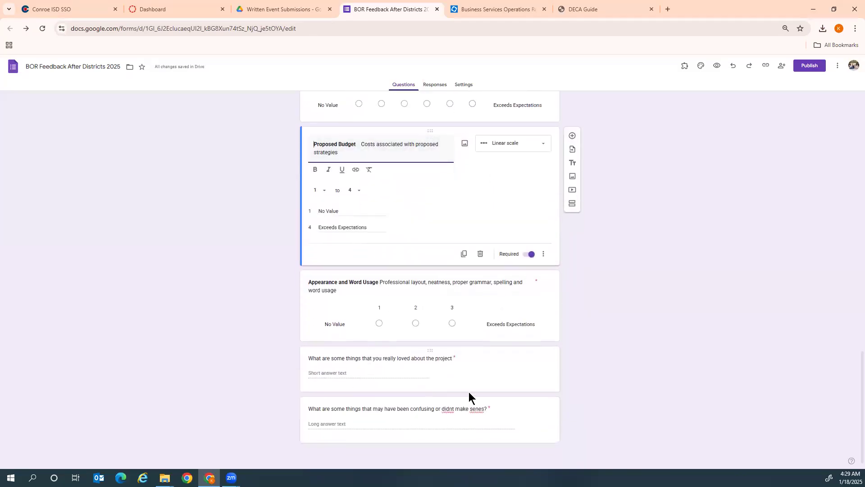
pyautogui.click(448, 410)
pyautogui.rightClick(321, 379)
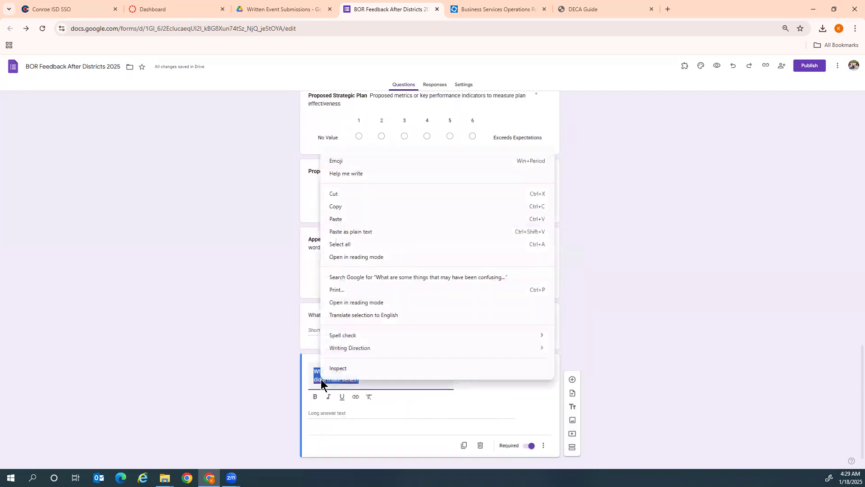
pyautogui.click(324, 381)
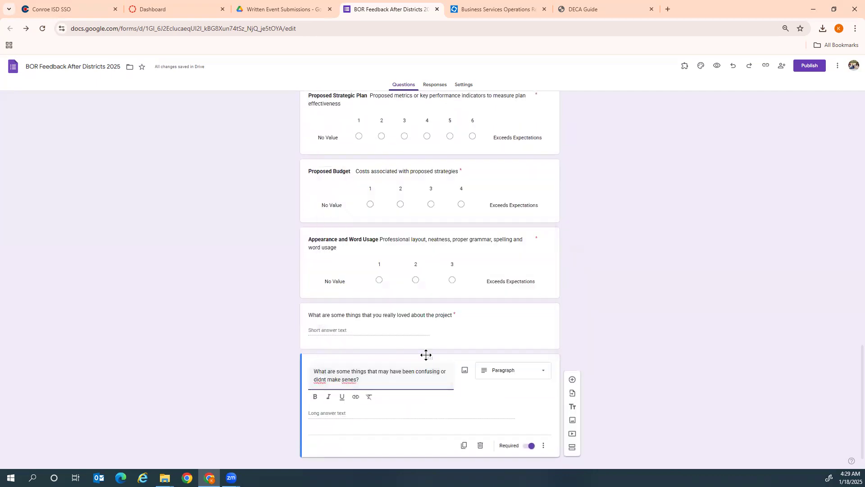
pyautogui.write("'")
pyautogui.click(351, 380)
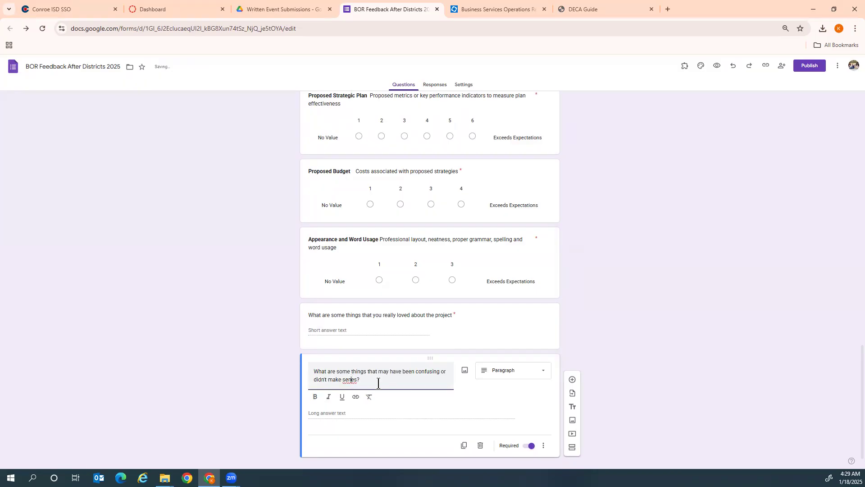
pyautogui.rightClick(347, 379)
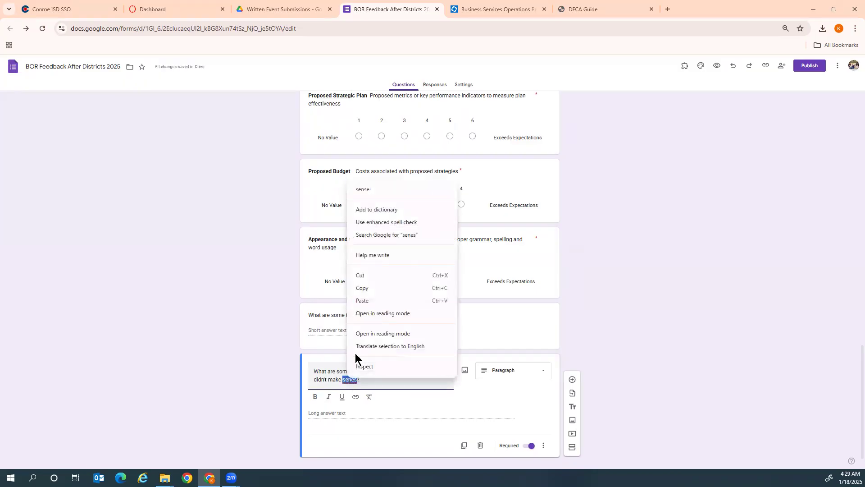
pyautogui.click(372, 190)
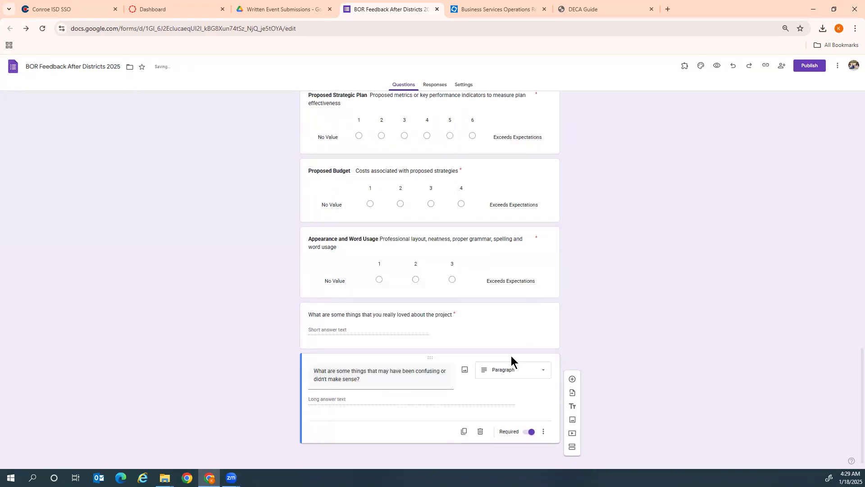
# Review the whole form from its header and linked documents down to the last question
pyautogui.scroll(15, 509, 349)
pyautogui.scroll(1, 505, 342)
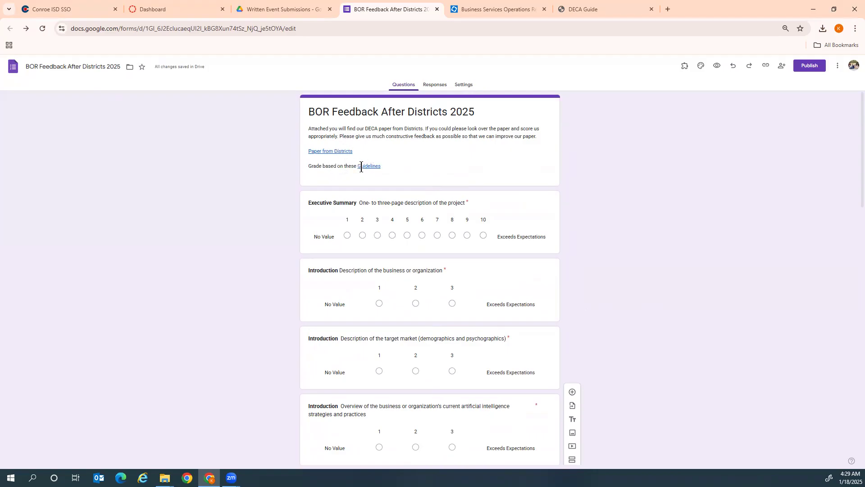
pyautogui.scroll(-5, 443, 240)
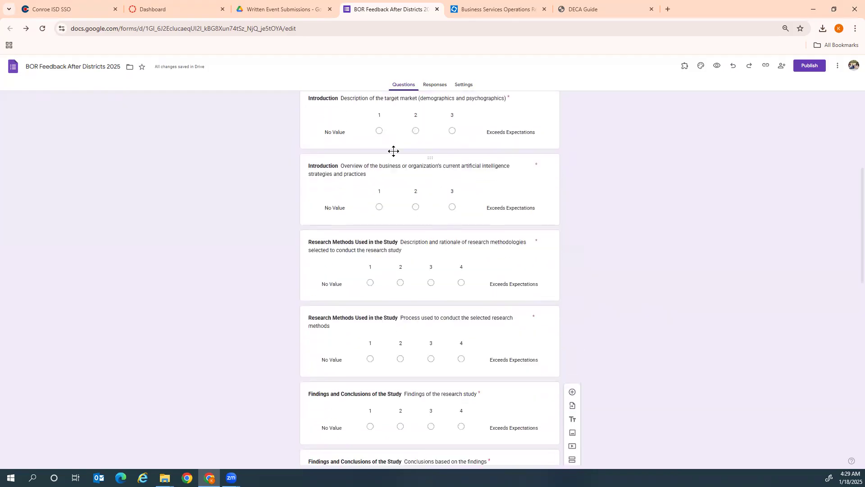
pyautogui.scroll(-12, 469, 280)
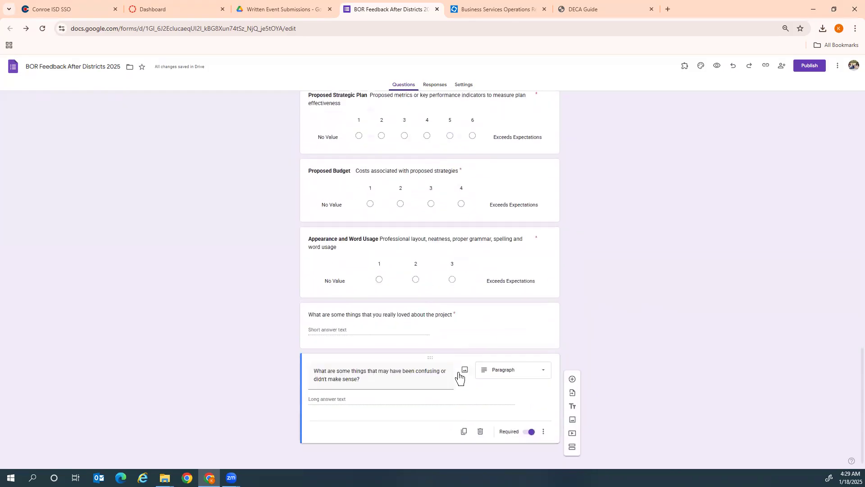
# Examine the form's response, presentation, form default and question default settings
pyautogui.click(464, 85)
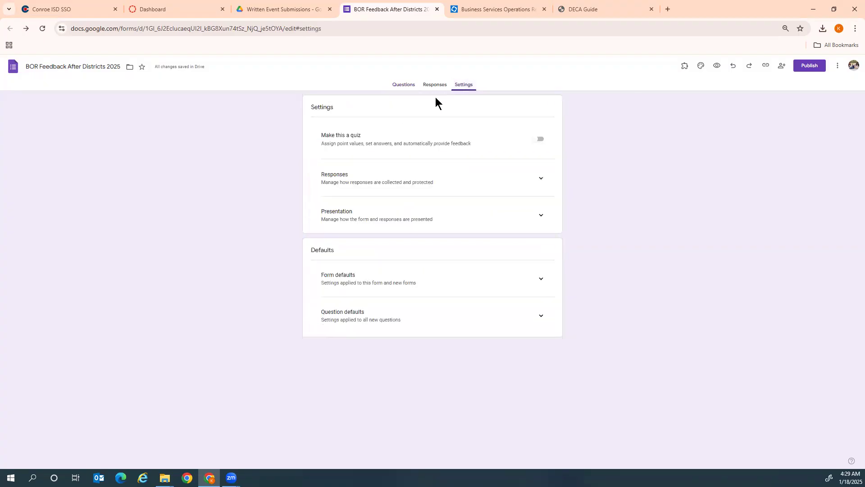
pyautogui.click(543, 181)
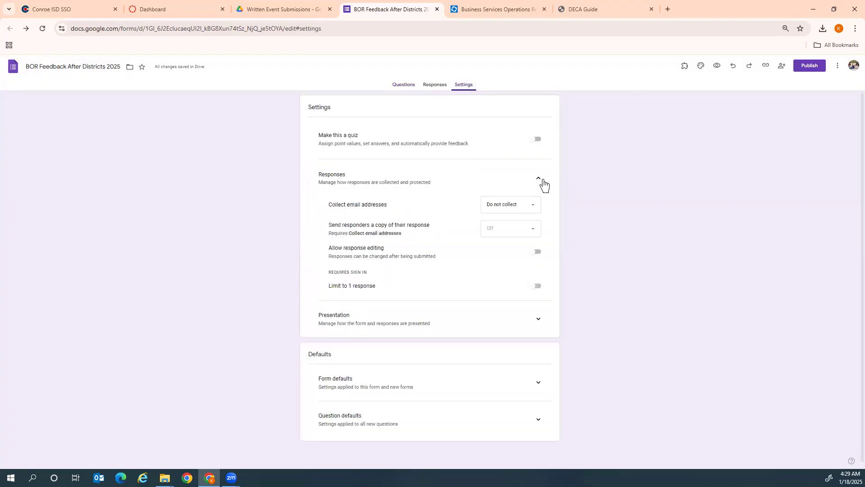
pyautogui.click(539, 320)
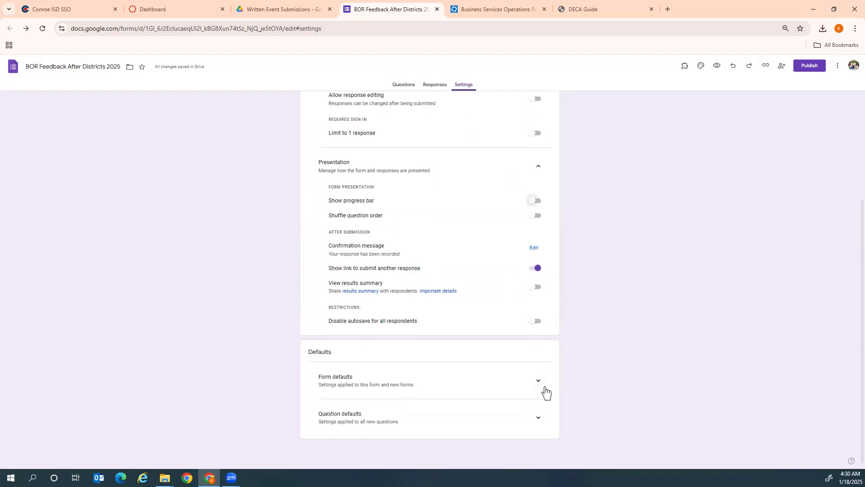
pyautogui.scroll(3, 466, 272)
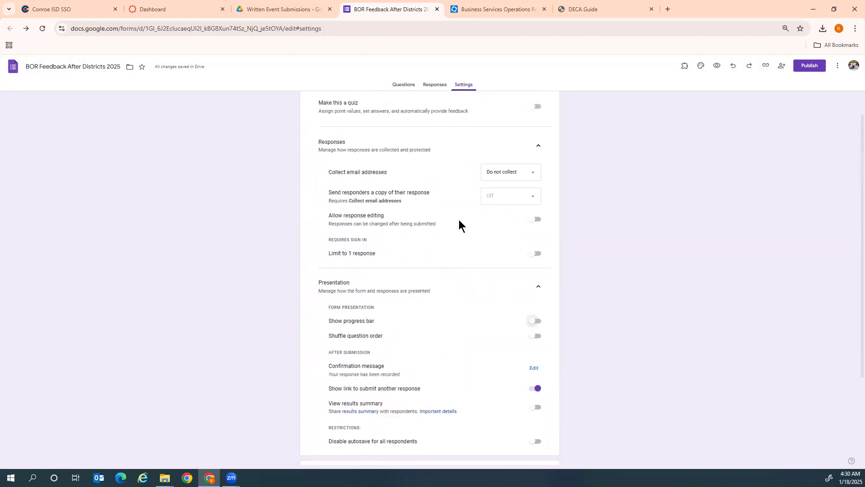
pyautogui.scroll(1, 439, 237)
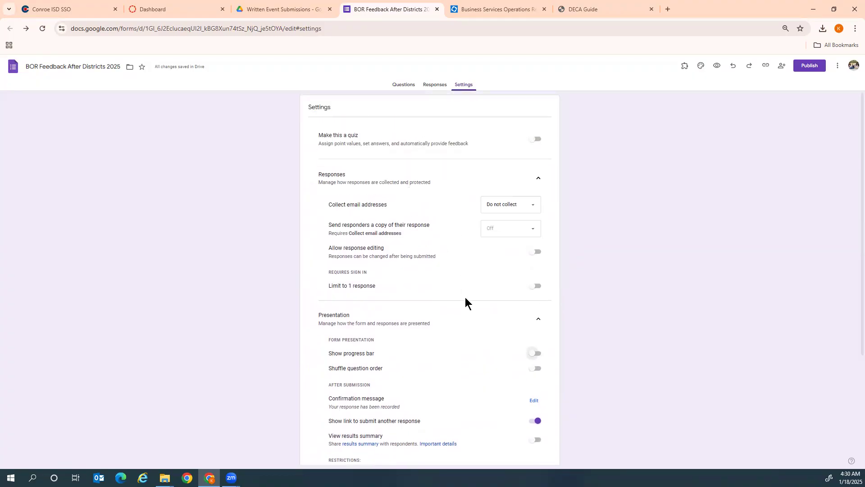
pyautogui.scroll(-3, 451, 280)
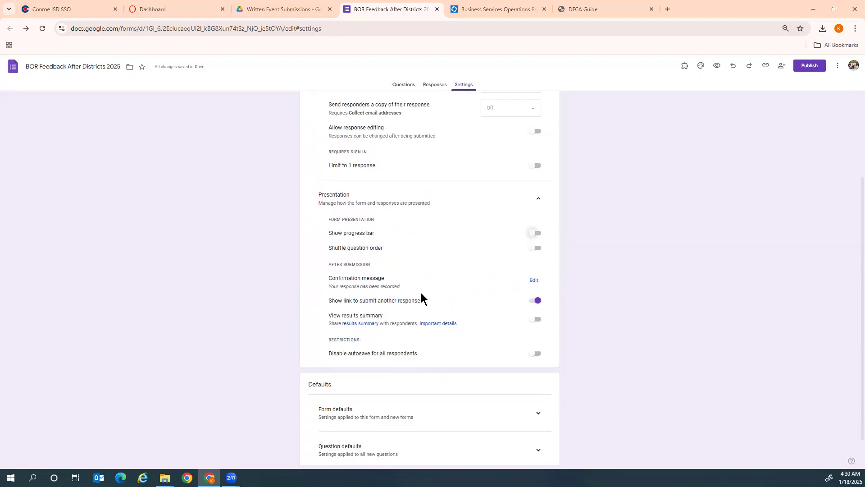
pyautogui.scroll(-1, 421, 293)
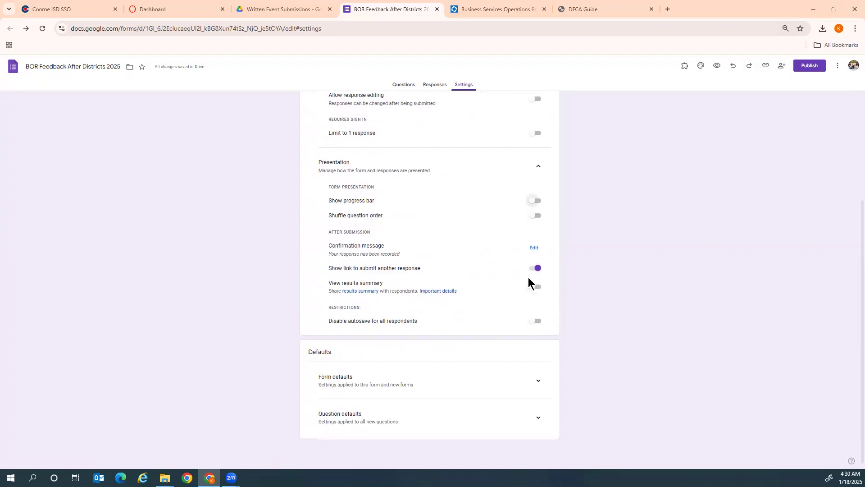
pyautogui.click(538, 380)
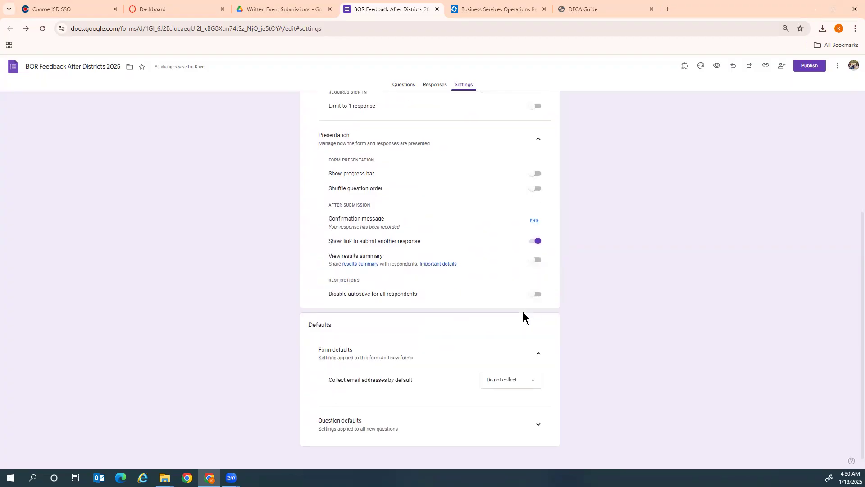
pyautogui.click(539, 421)
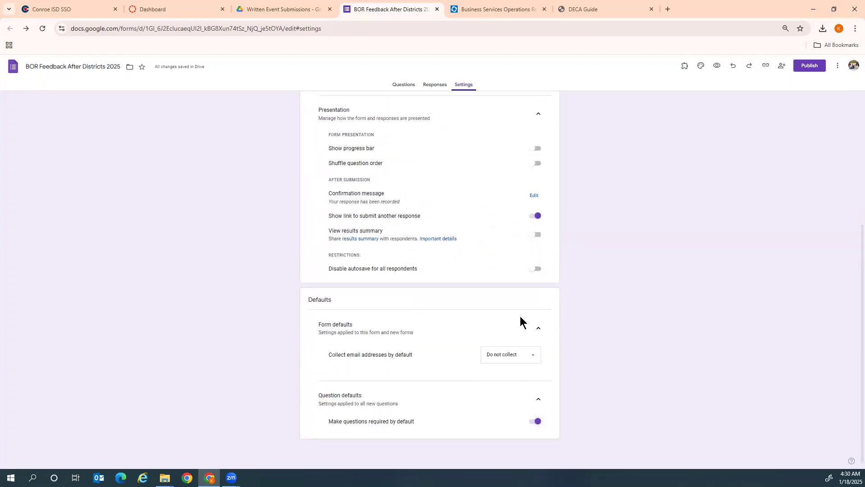
pyautogui.scroll(5, 527, 295)
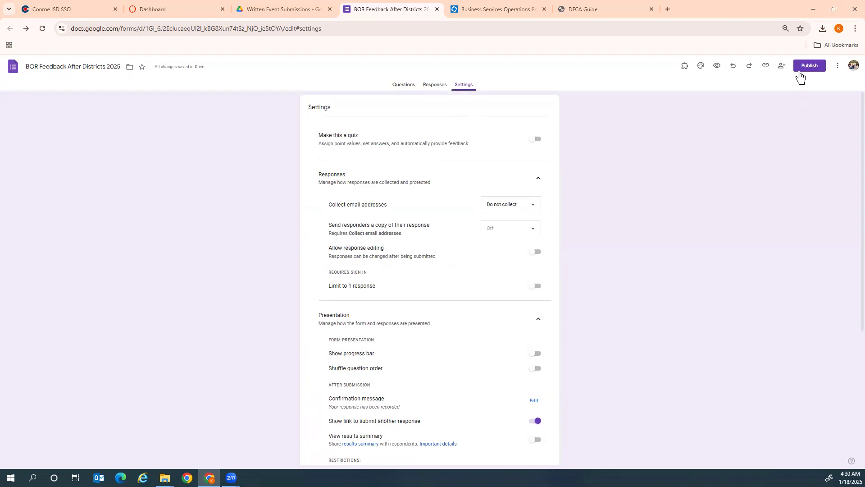
# Set the responder access to "Anyone with the link" and publish the form
pyautogui.click(807, 67)
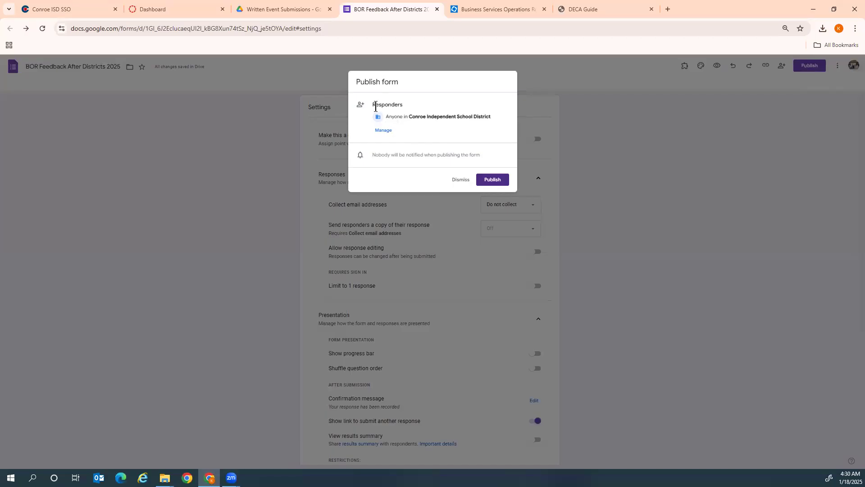
pyautogui.click(388, 132)
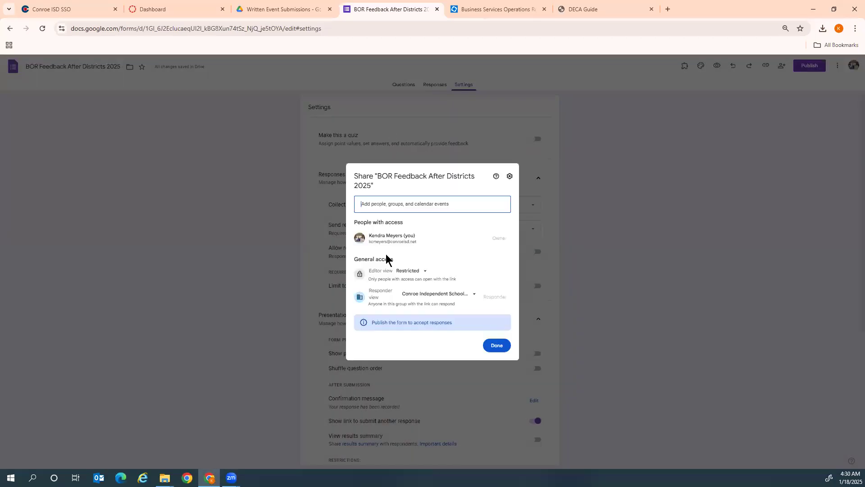
pyautogui.click(466, 295)
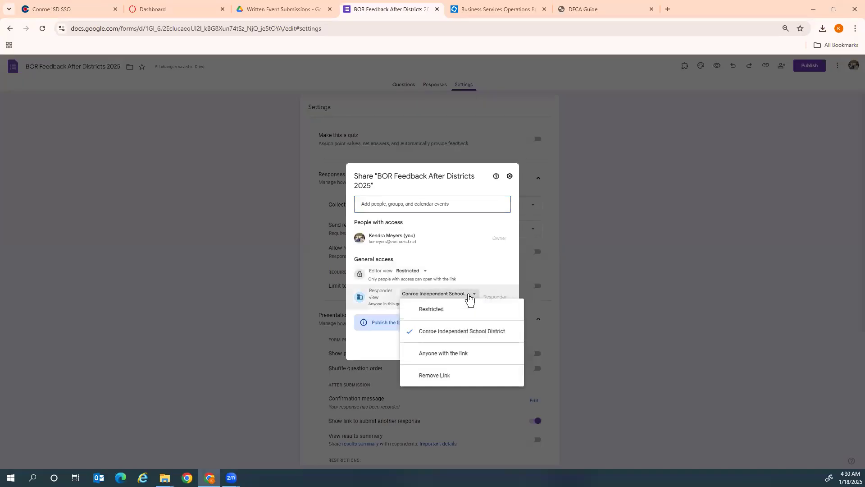
pyautogui.click(461, 354)
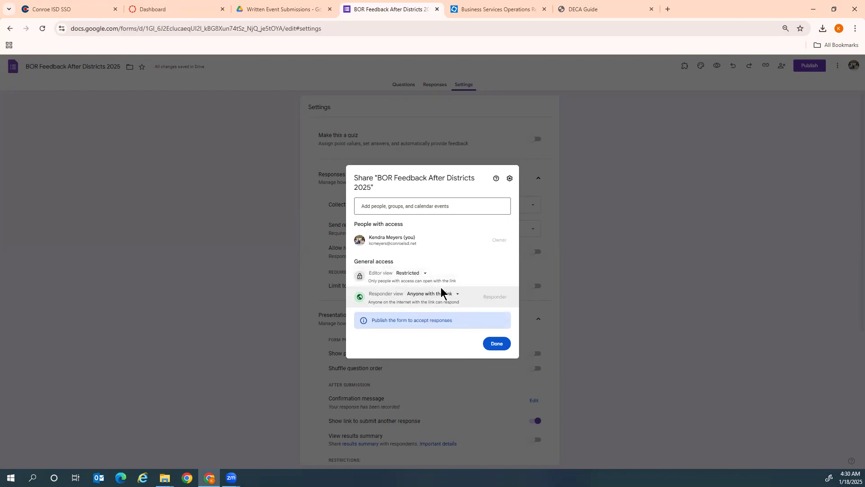
pyautogui.click(497, 344)
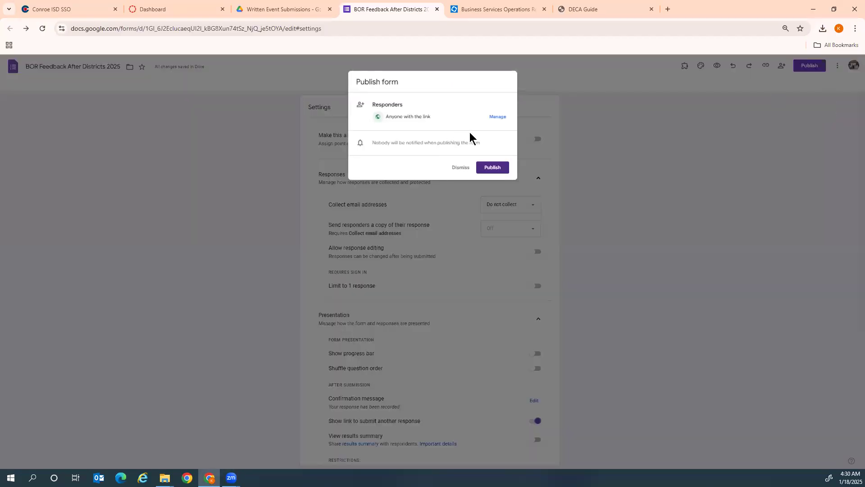
pyautogui.click(492, 169)
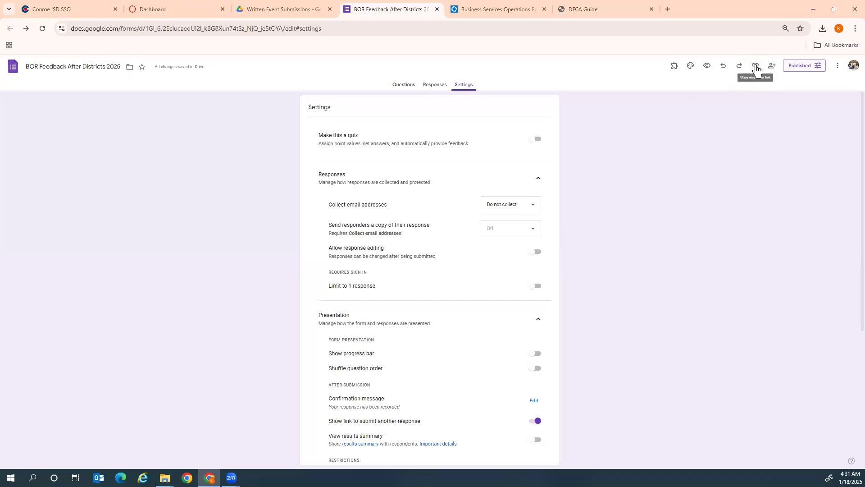
# Copy the published form's responder link and open the form's responses
pyautogui.click(757, 68)
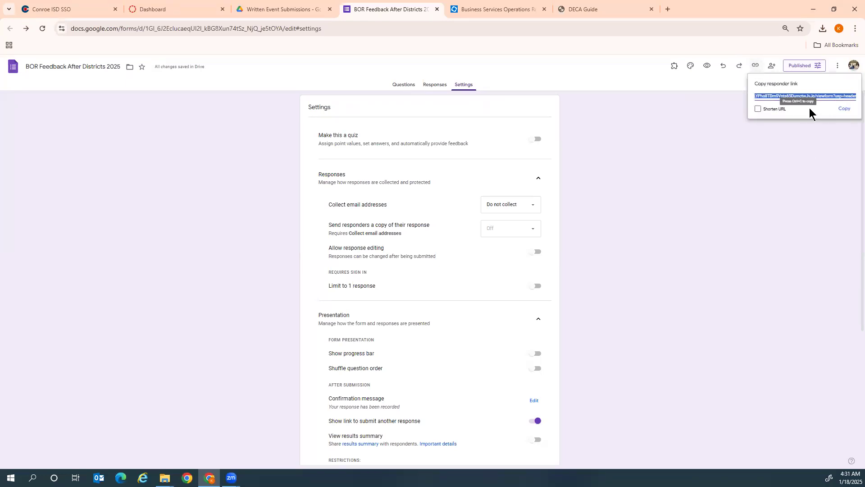
pyautogui.click(845, 109)
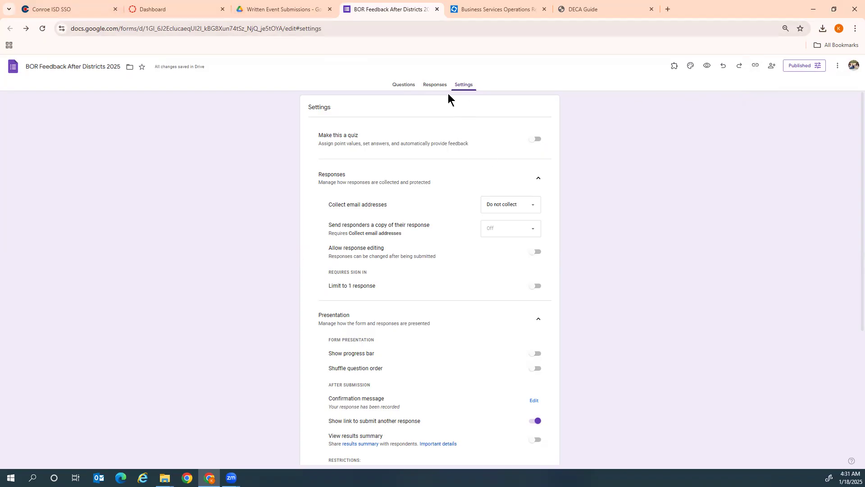
pyautogui.click(431, 88)
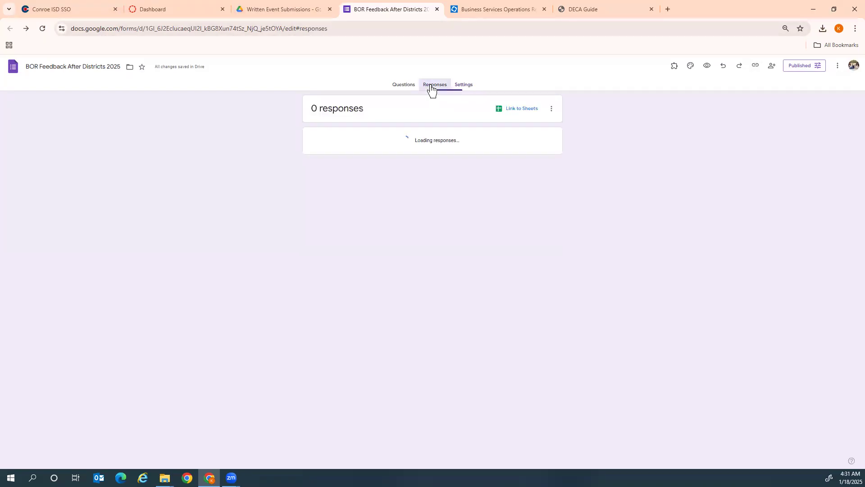
# Link the form's responses to a new spreadsheet and look over its column headings
pyautogui.click(510, 112)
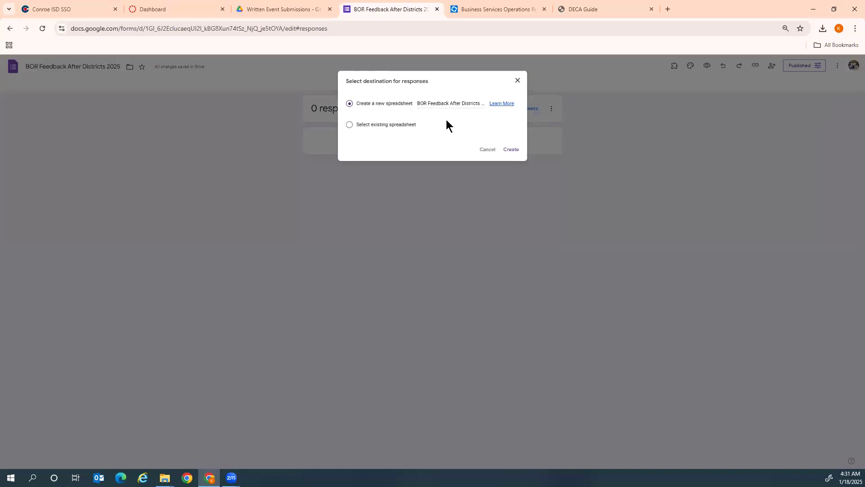
pyautogui.click(510, 150)
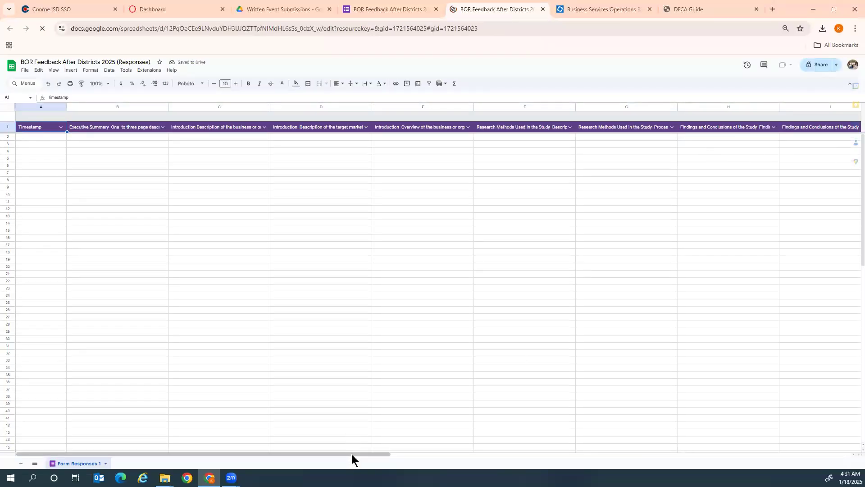
pyautogui.moveTo(352, 453); pyautogui.dragTo(89, 188)
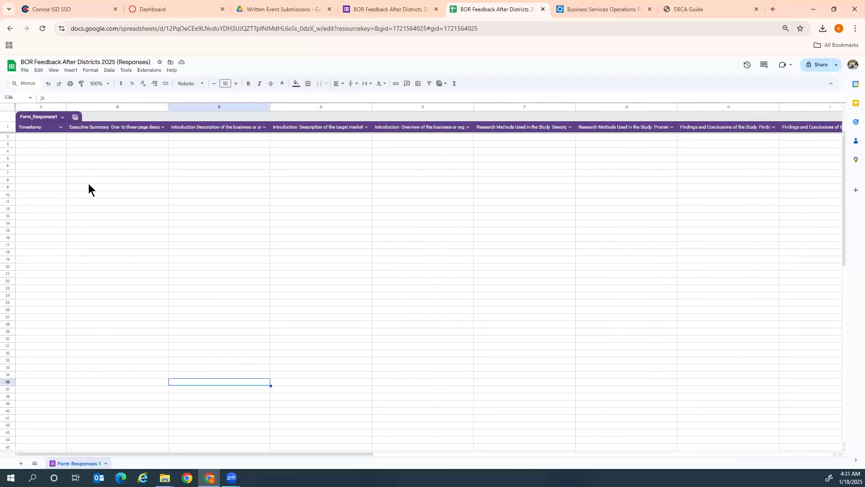
# Add an optional short-answer question titled "Your Name" to the form, directly below the header and above the Executive Summary question
pyautogui.click(390, 9)
pyautogui.click(391, 88)
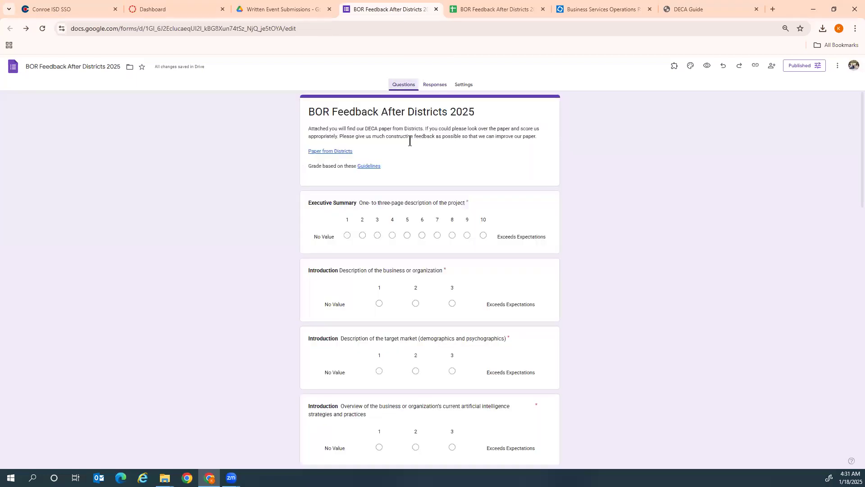
pyautogui.click(507, 185)
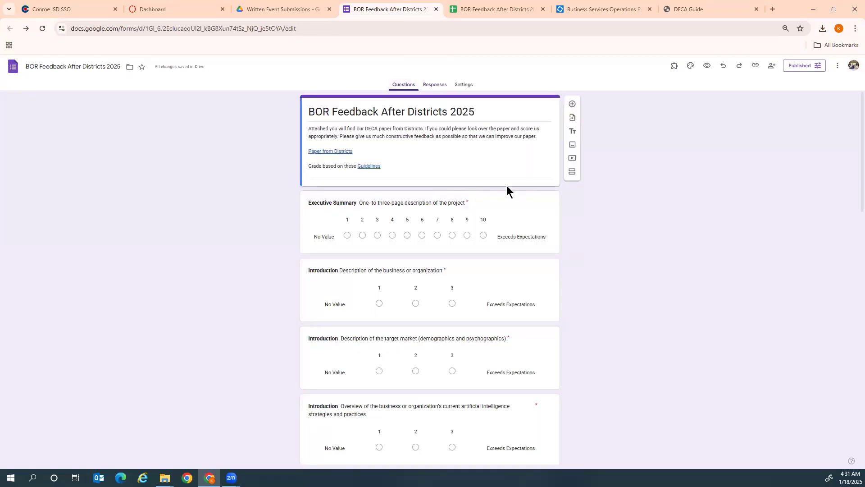
pyautogui.click(573, 104)
pyautogui.write('Your Name')
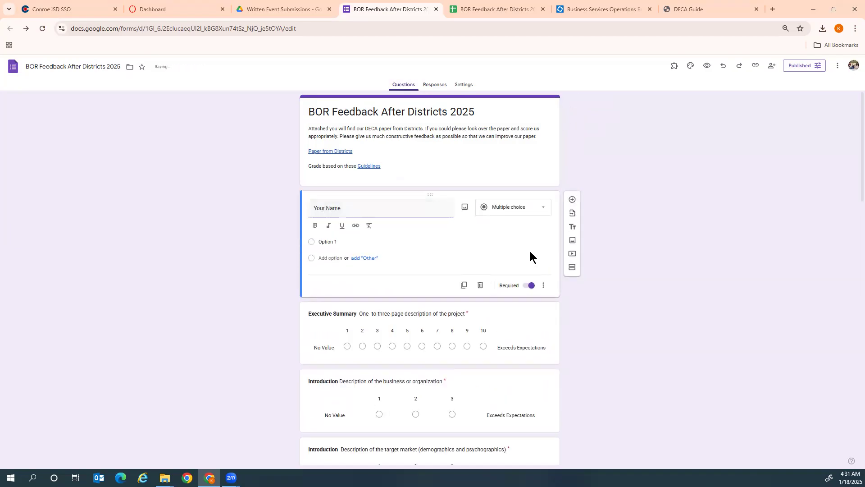
pyautogui.click(531, 261)
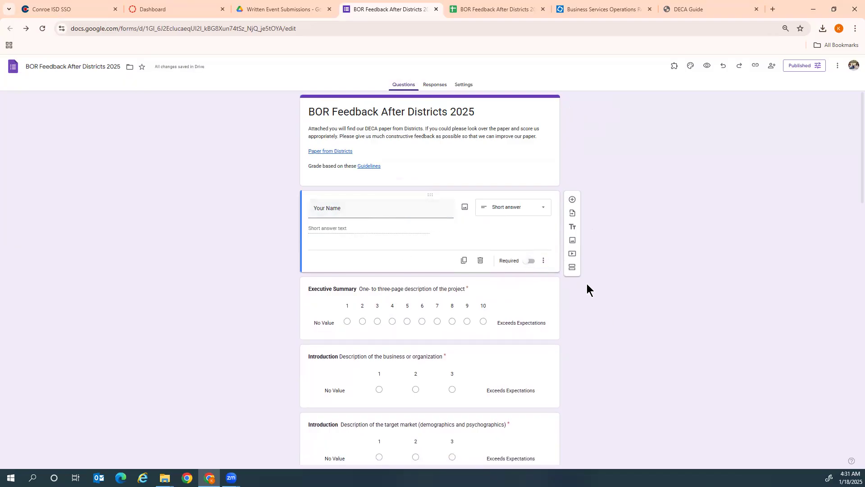
pyautogui.scroll(-5, 674, 294)
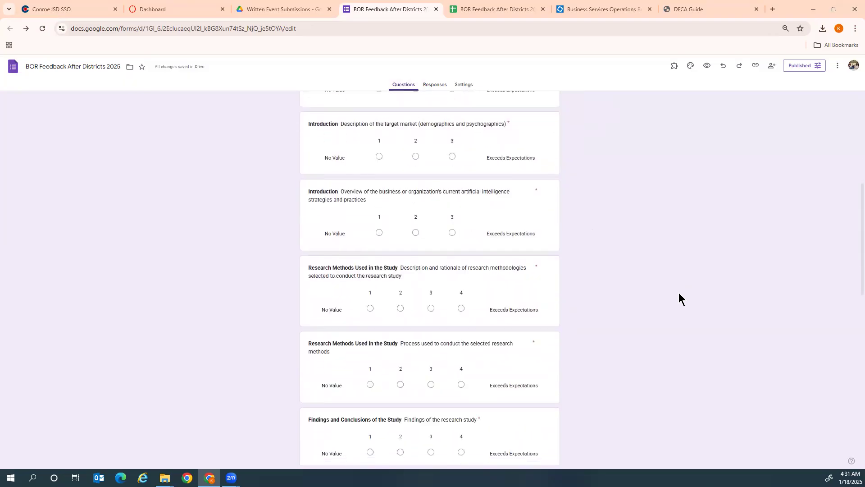
pyautogui.scroll(5, 676, 298)
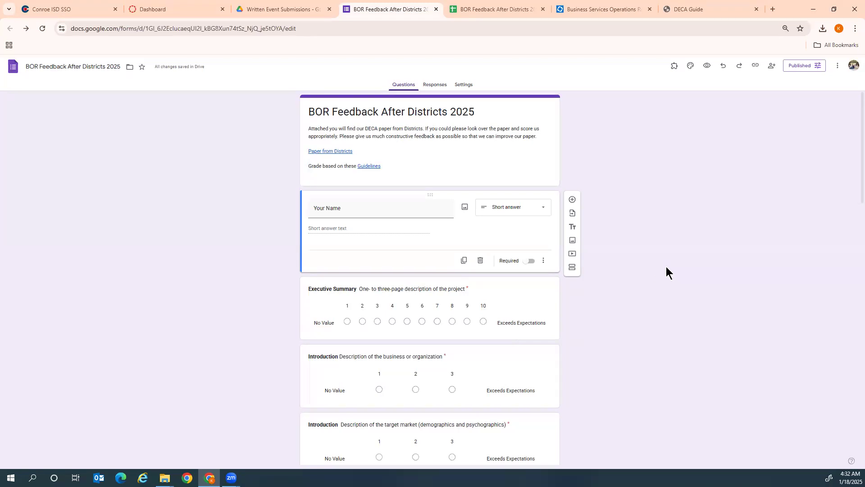
pyautogui.scroll(-15, 666, 266)
pyautogui.scroll(-8, 665, 266)
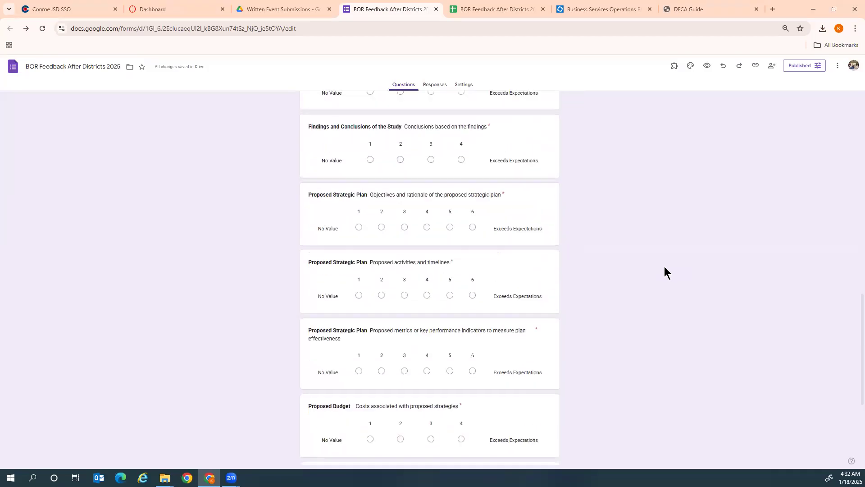